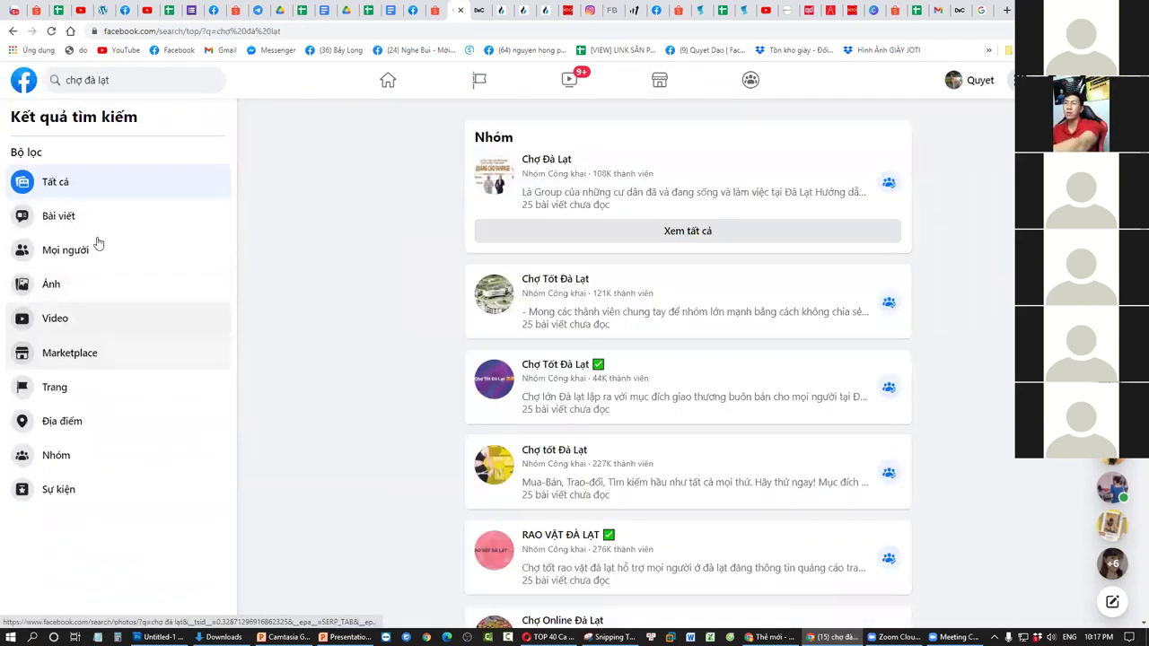
Look through the "chợ đà lạt" search results and join the group Chợ Online Đà Lạt.
scroll(652, 290, "down", 3)
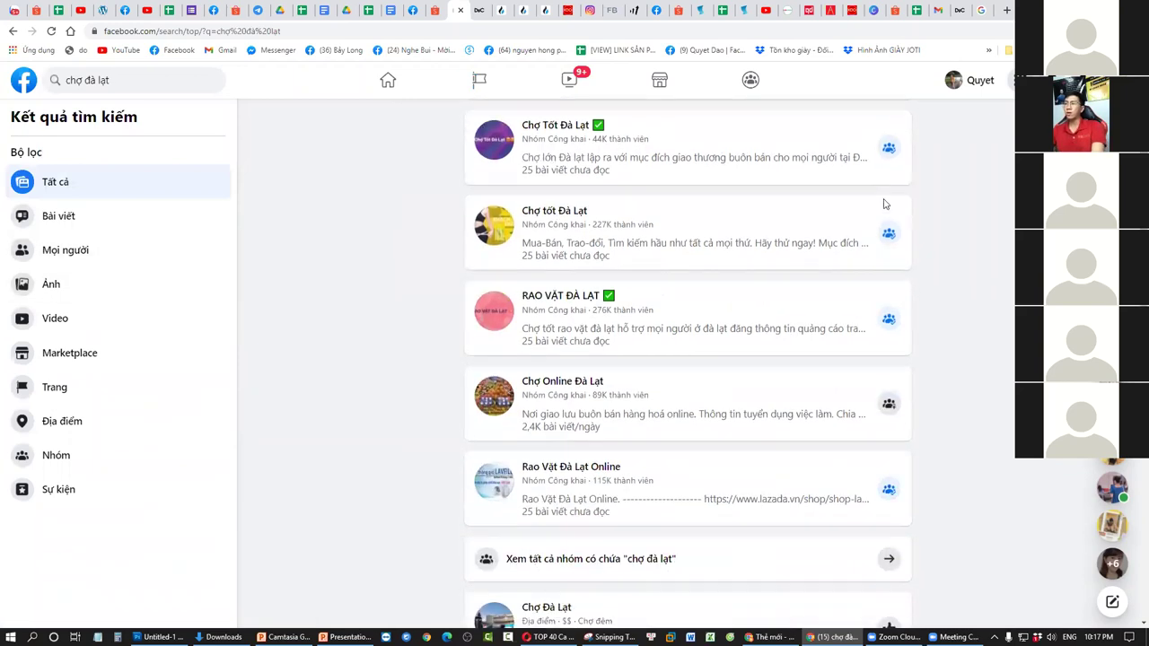
scroll(884, 224, "down", 2)
left_click_drag(648, 265, 549, 265)
scroll(749, 343, "up", 1)
scroll(749, 343, "up", 3)
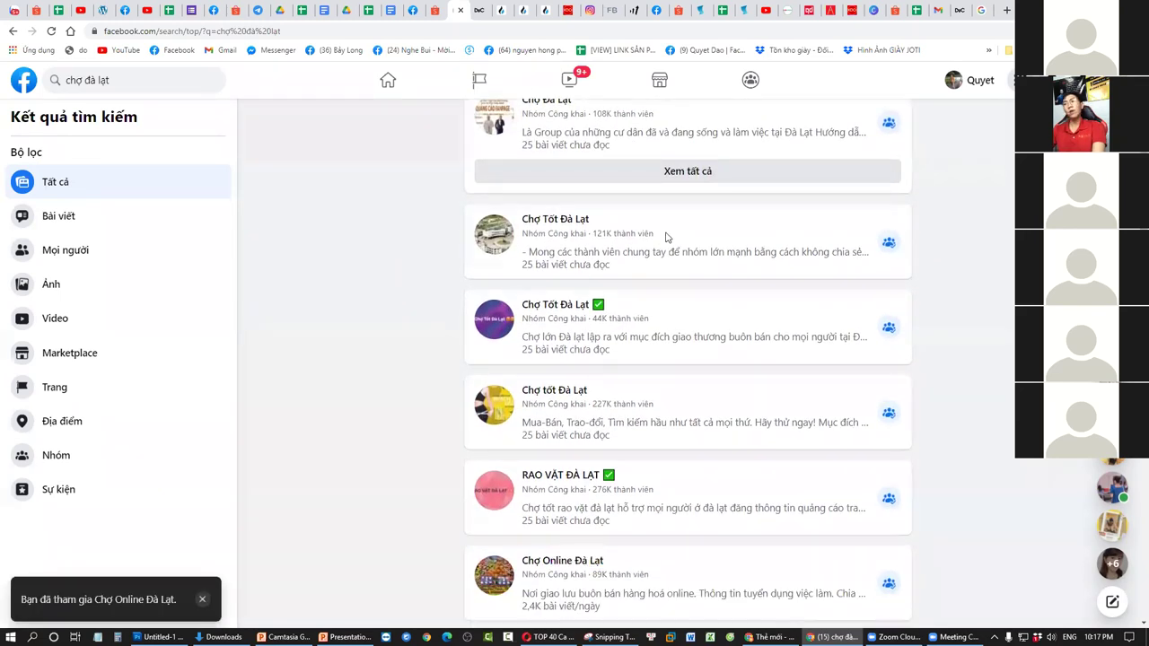
Examine the member counts of the Đà Lạt market groups in the search results, highlighting several of them.
left_click_drag(667, 236, 596, 235)
left_click_drag(615, 344, 522, 340)
left_click_drag(682, 405, 604, 406)
scroll(624, 425, "down", 1)
left_click_drag(655, 371, 571, 370)
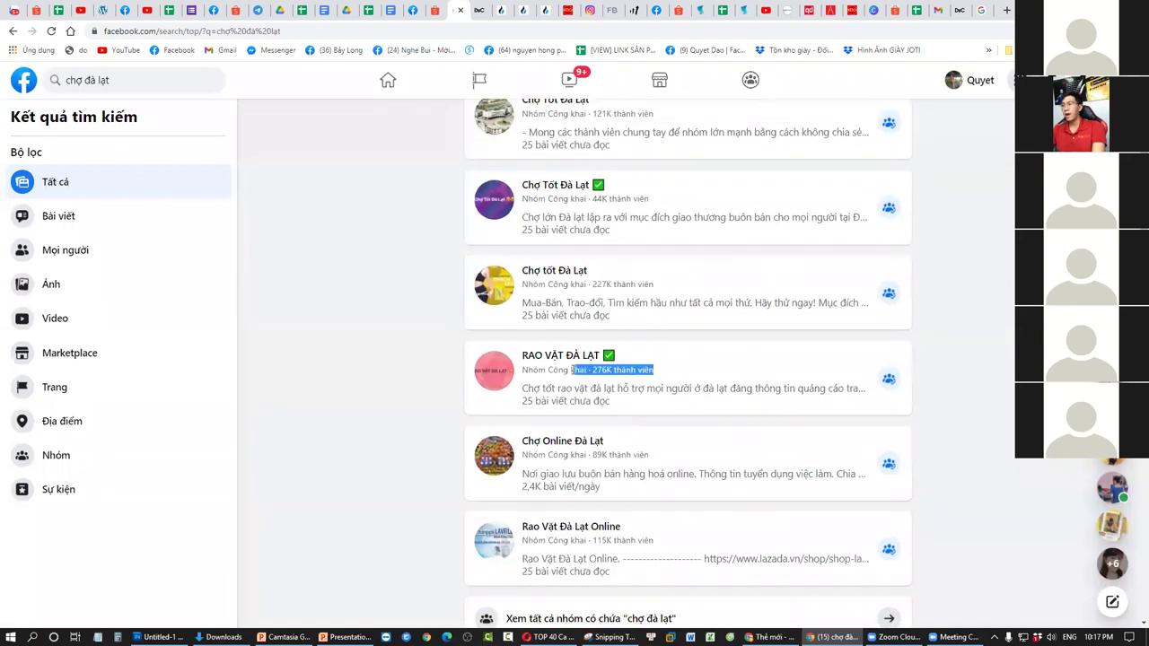
scroll(678, 428, "down", 1)
left_click_drag(646, 355, 623, 354)
left_click_drag(690, 420, 572, 408)
scroll(683, 431, "up", 2)
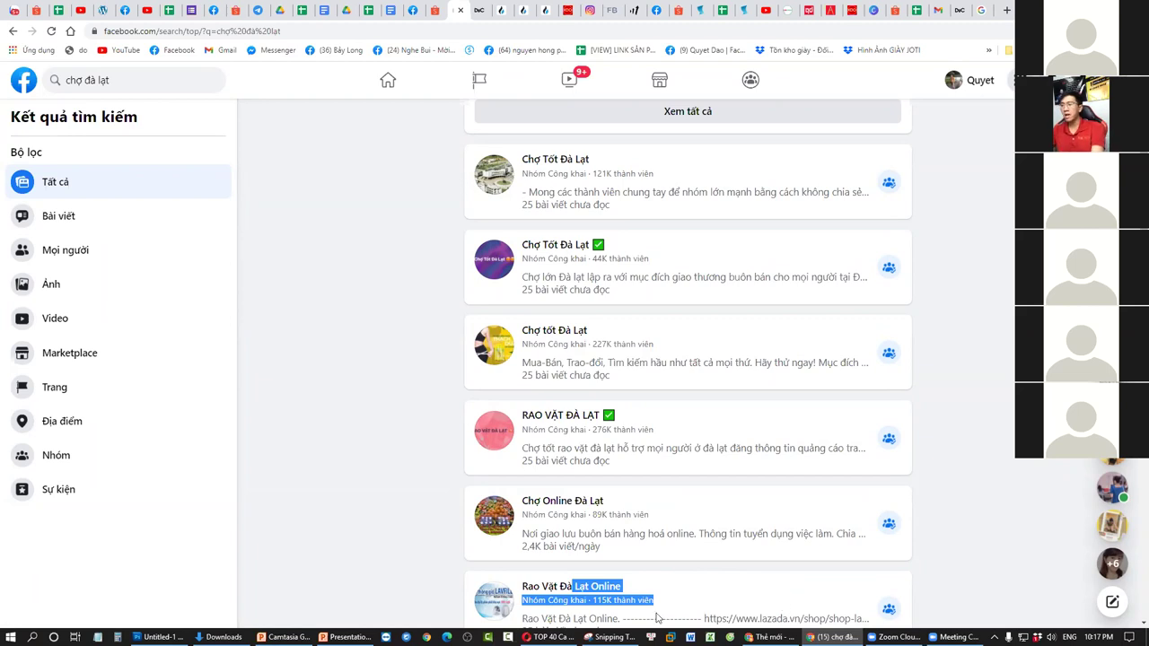
Switch to PowerPoint, add the bullet "MARKET PLACE" under GROUP on slide 10, and select its text.
left_click(350, 637)
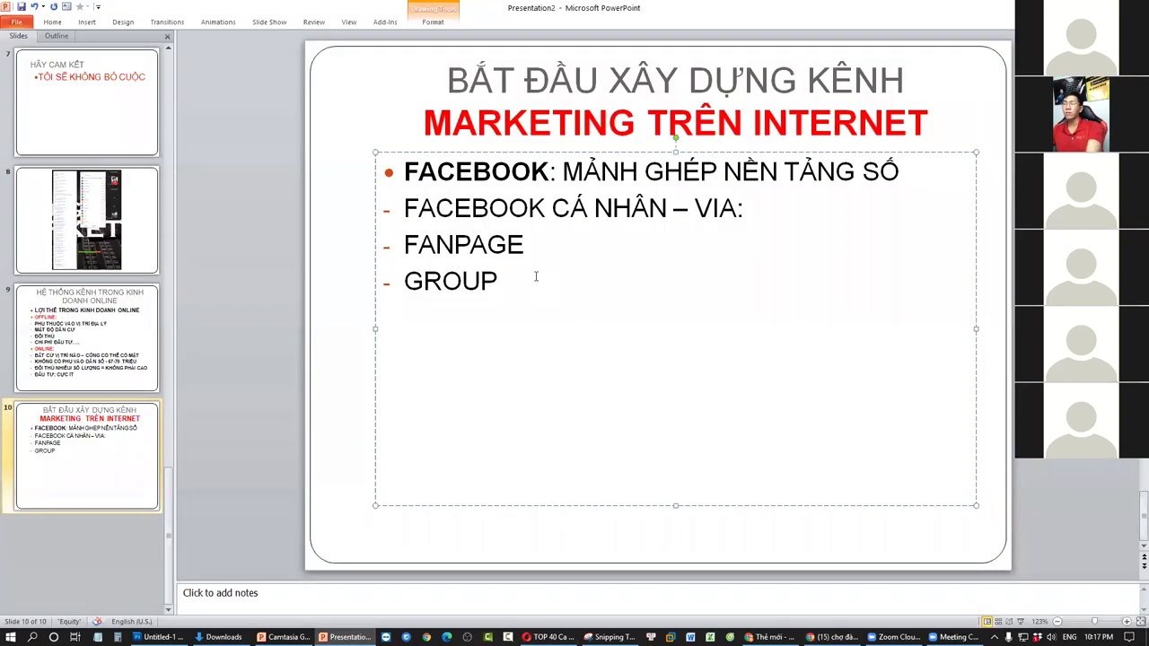
type("Mảrk")
key("BackSpace")
key("BackSpace")
key("BackSpace")
type("ARKET")
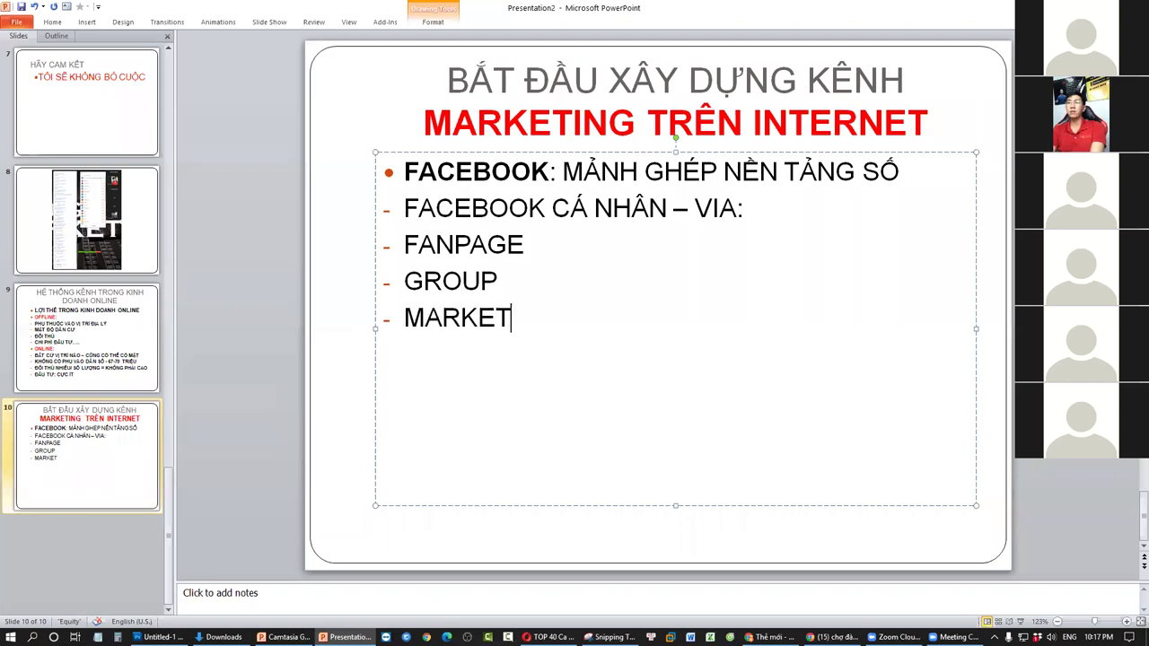
type(" PLACE")
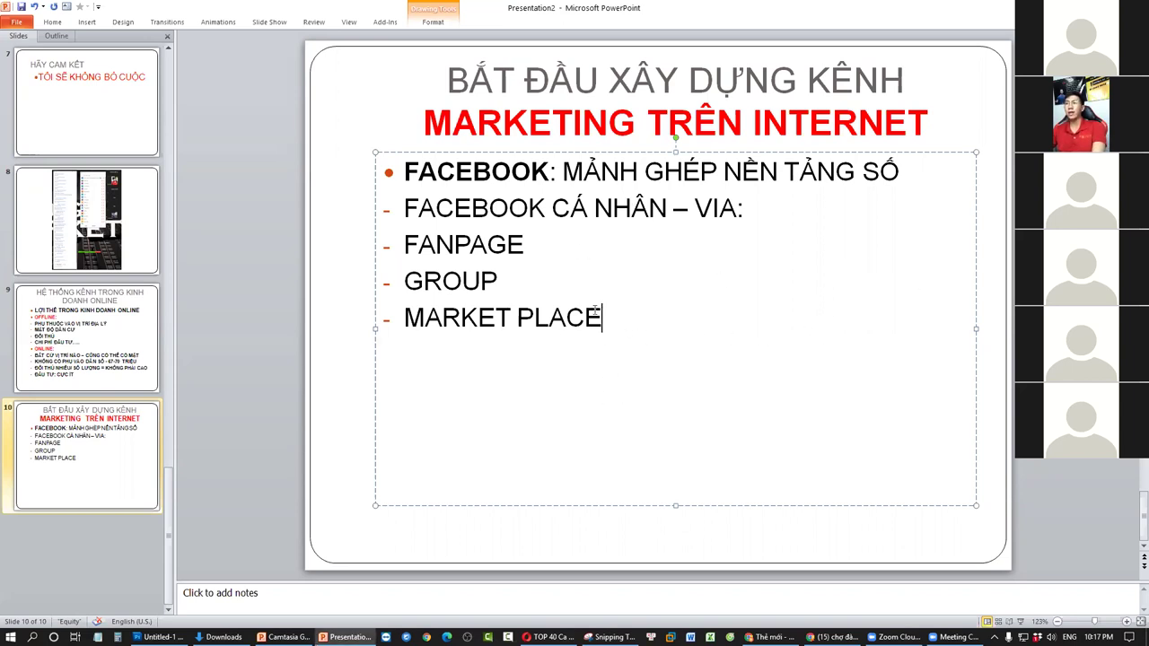
left_click_drag(632, 319, 279, 330)
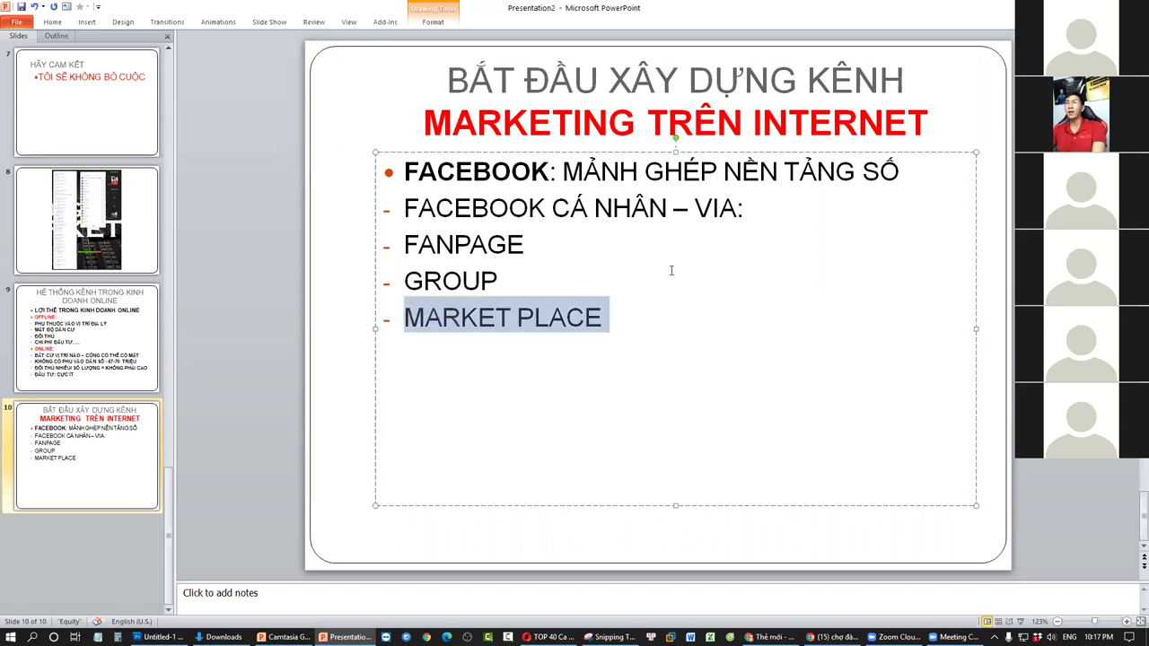
Switch to Facebook in Chrome, show the Marketplace results for "chợ đà lạt", and browse the listings.
left_click(830, 637)
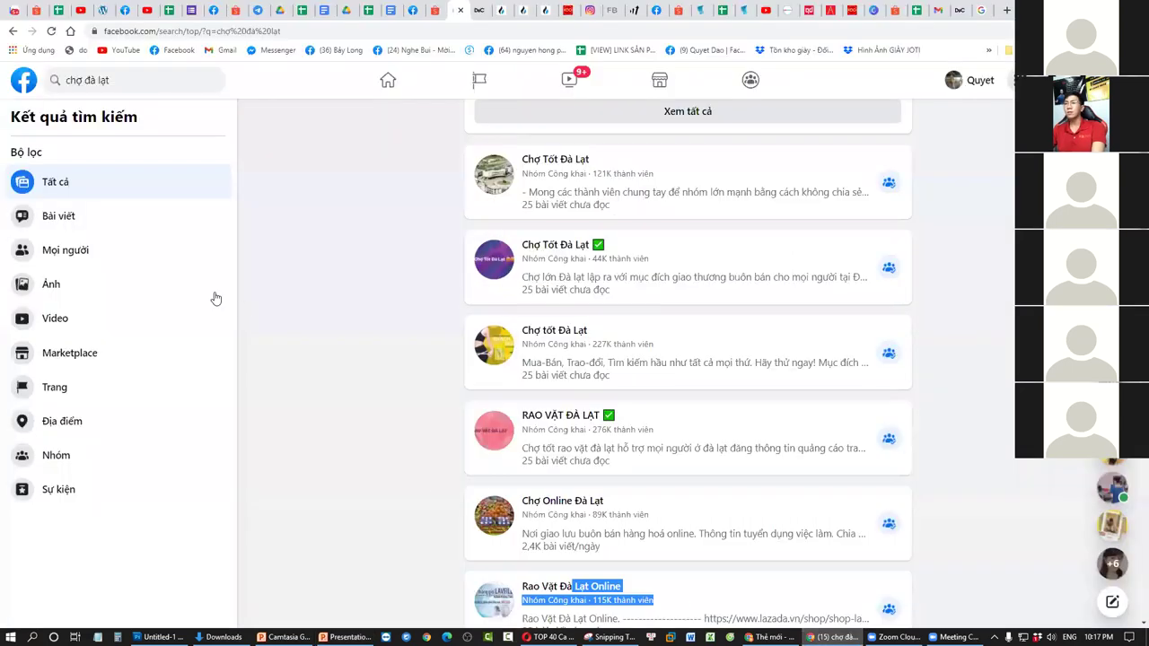
left_click(102, 358)
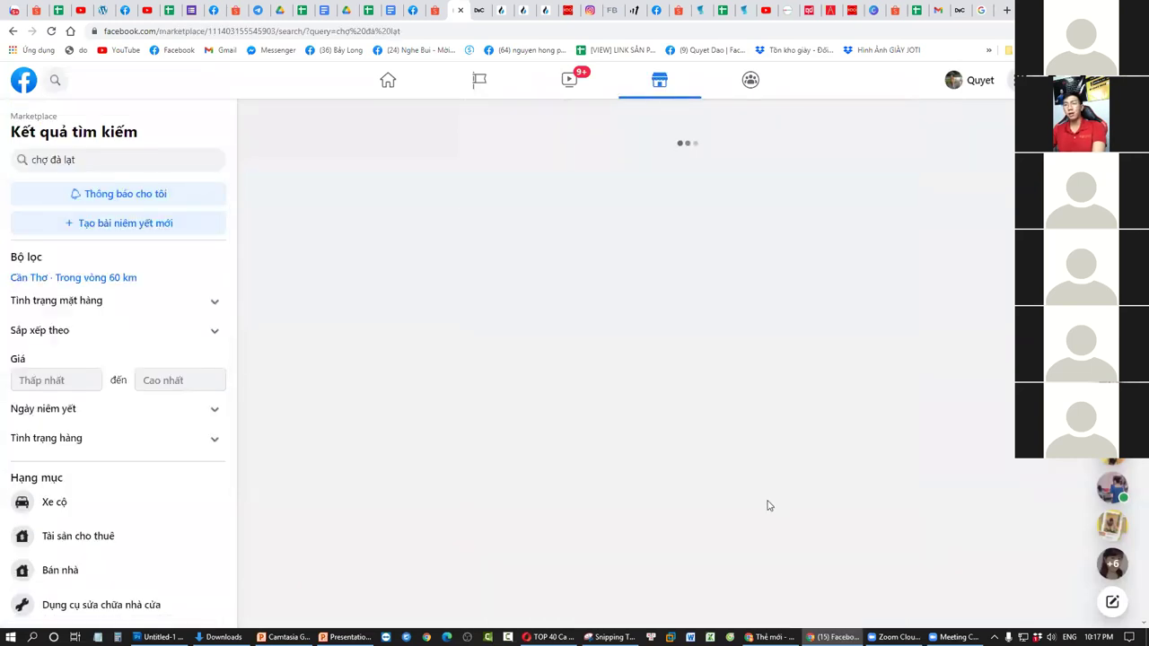
scroll(768, 507, "down", 3)
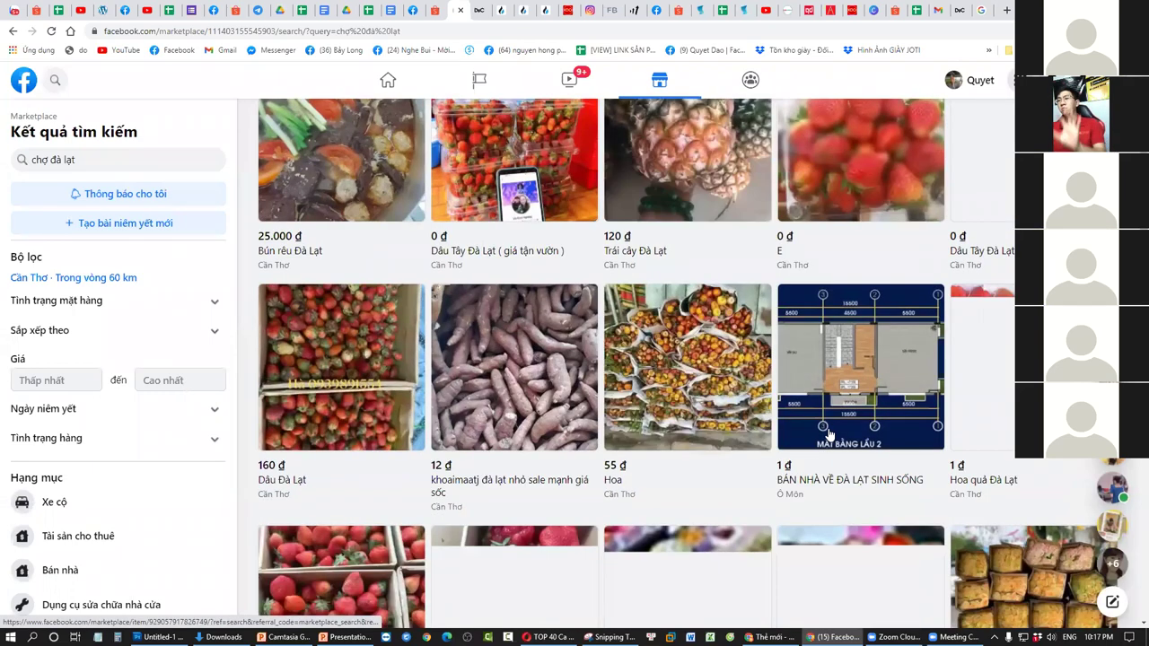
scroll(815, 436, "down", 2)
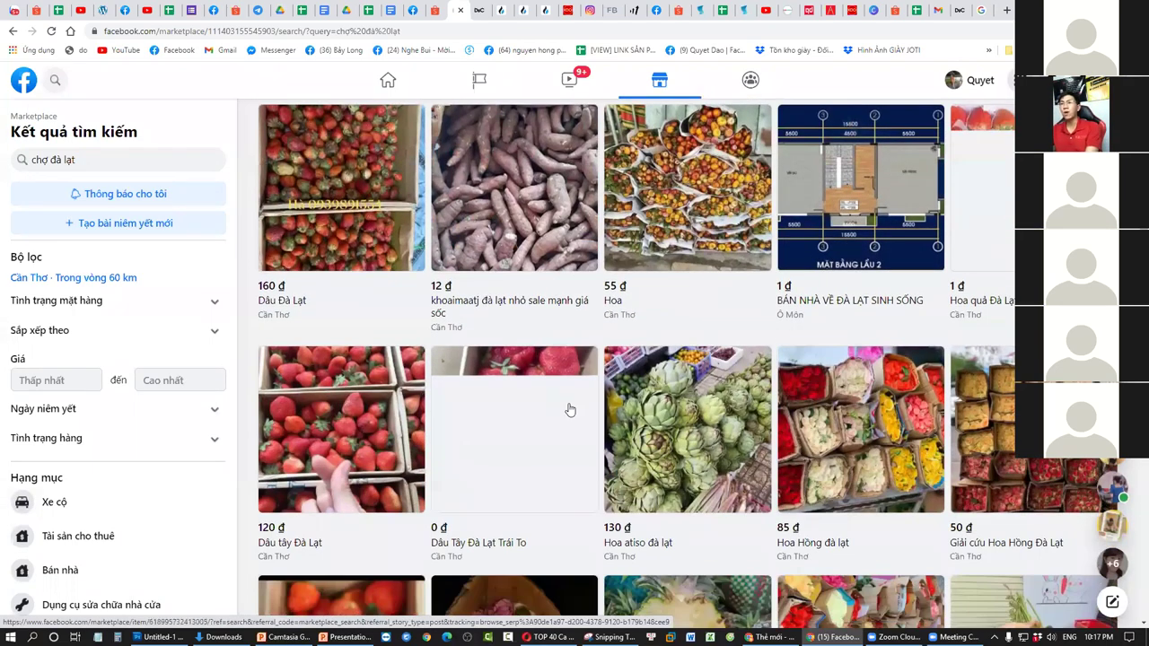
Set the Marketplace search location to Thành phố Hồ Chí Minh with a 10 km radius and apply it.
left_click(103, 280)
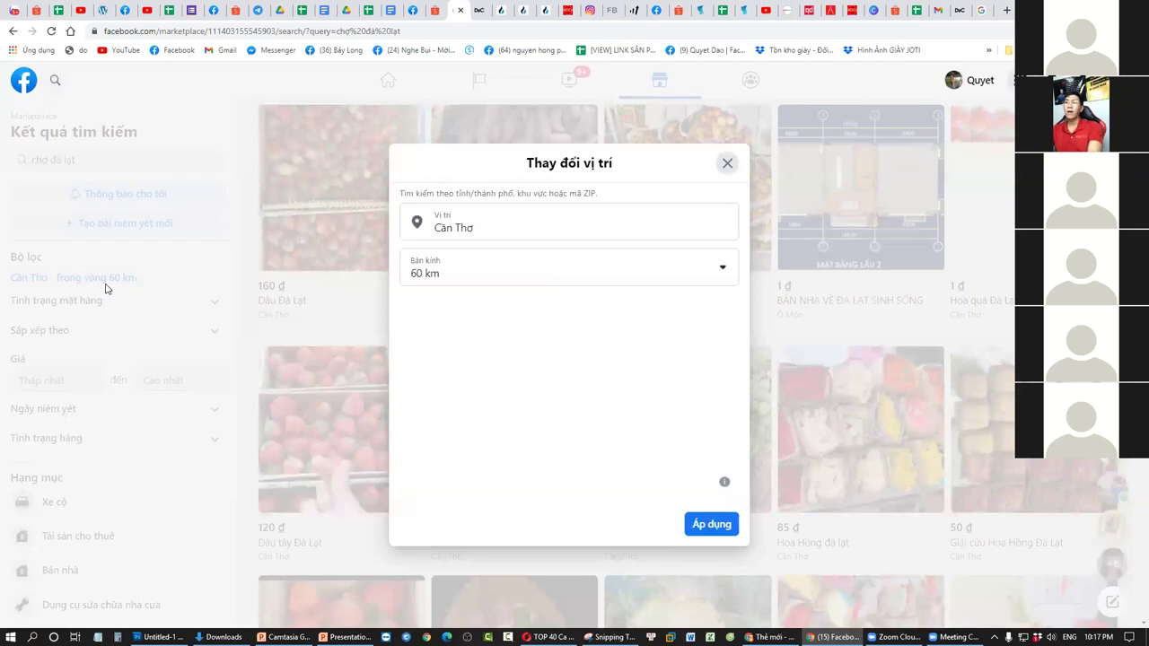
left_click(525, 208)
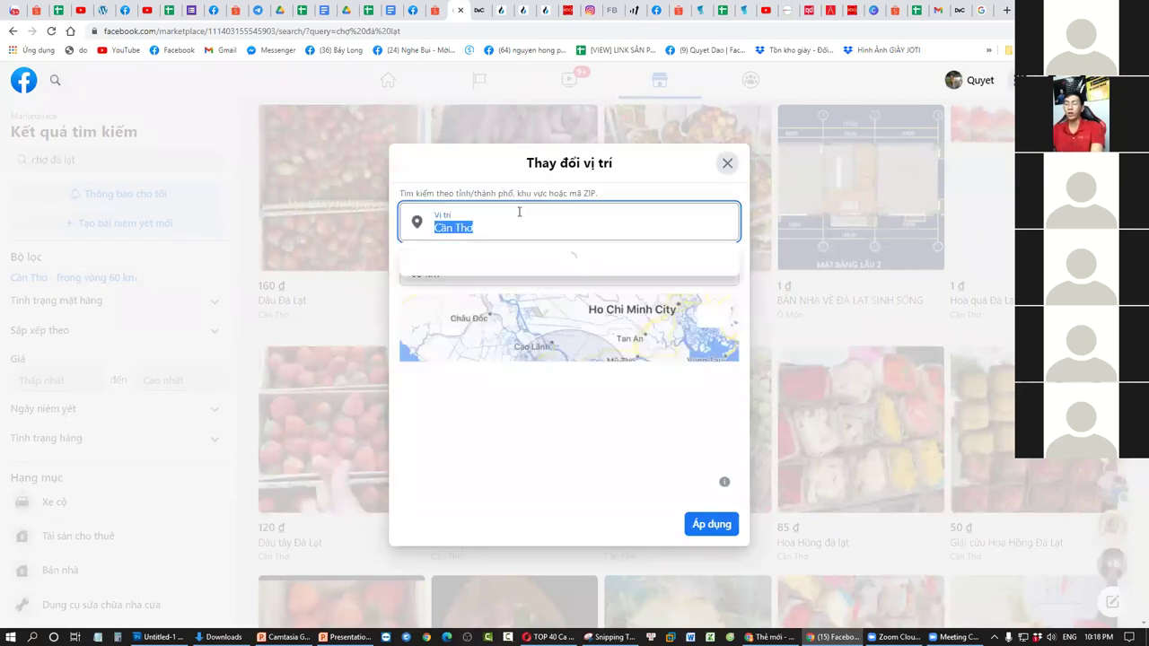
type("HỒ")
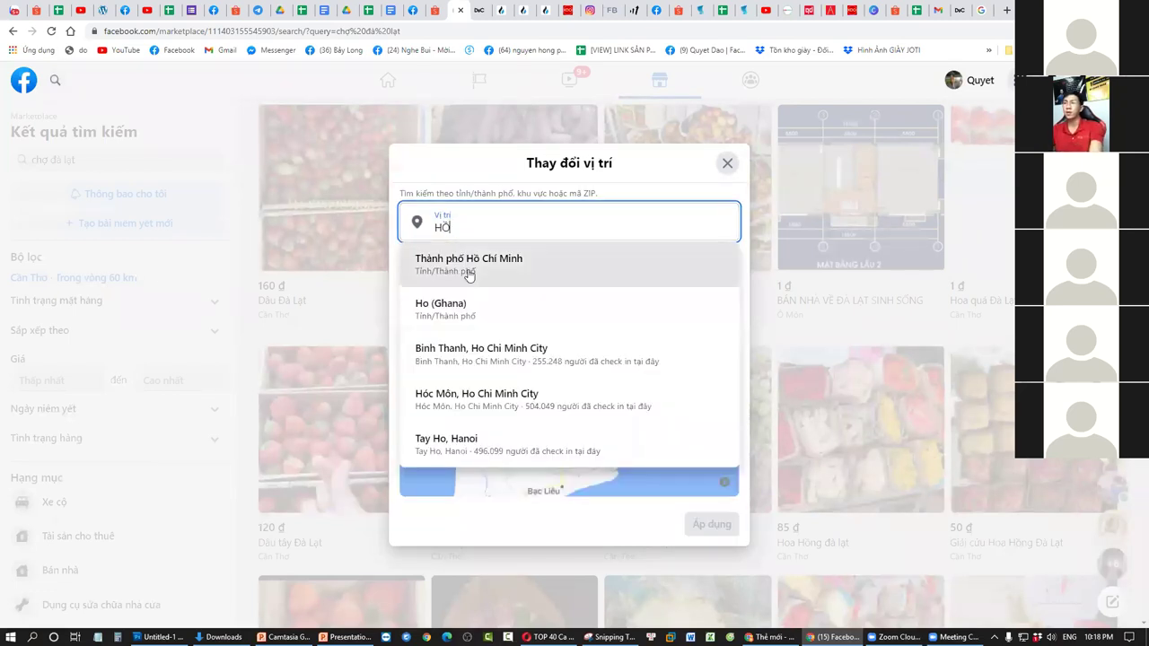
left_click(467, 263)
left_click(523, 272)
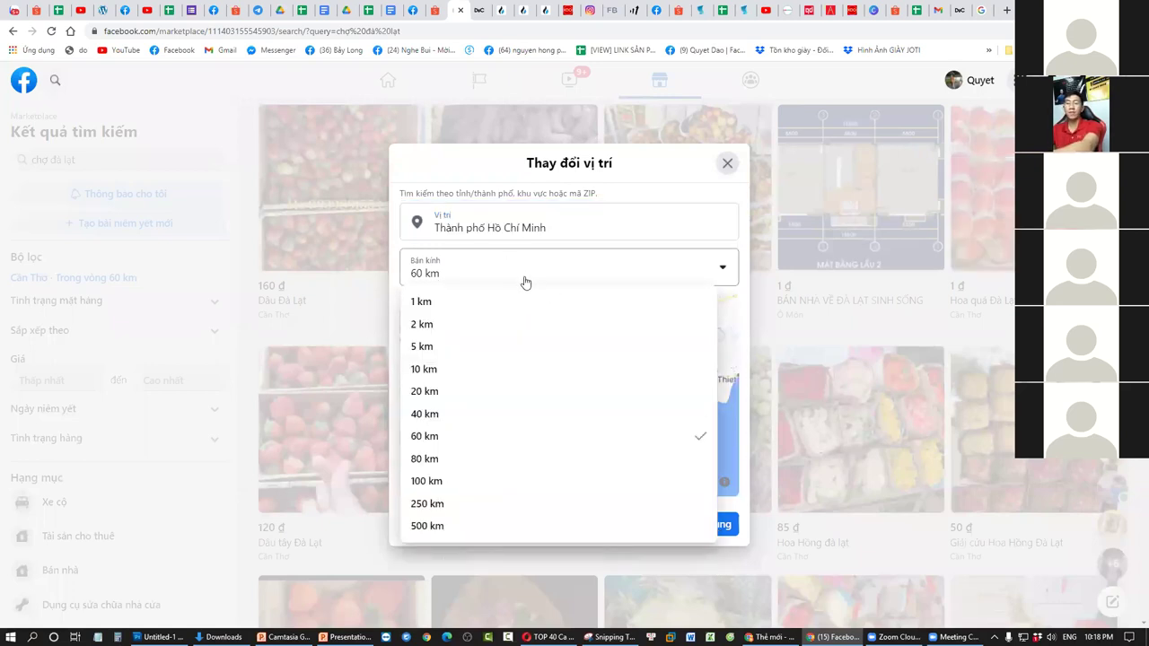
left_click(529, 369)
left_click(710, 528)
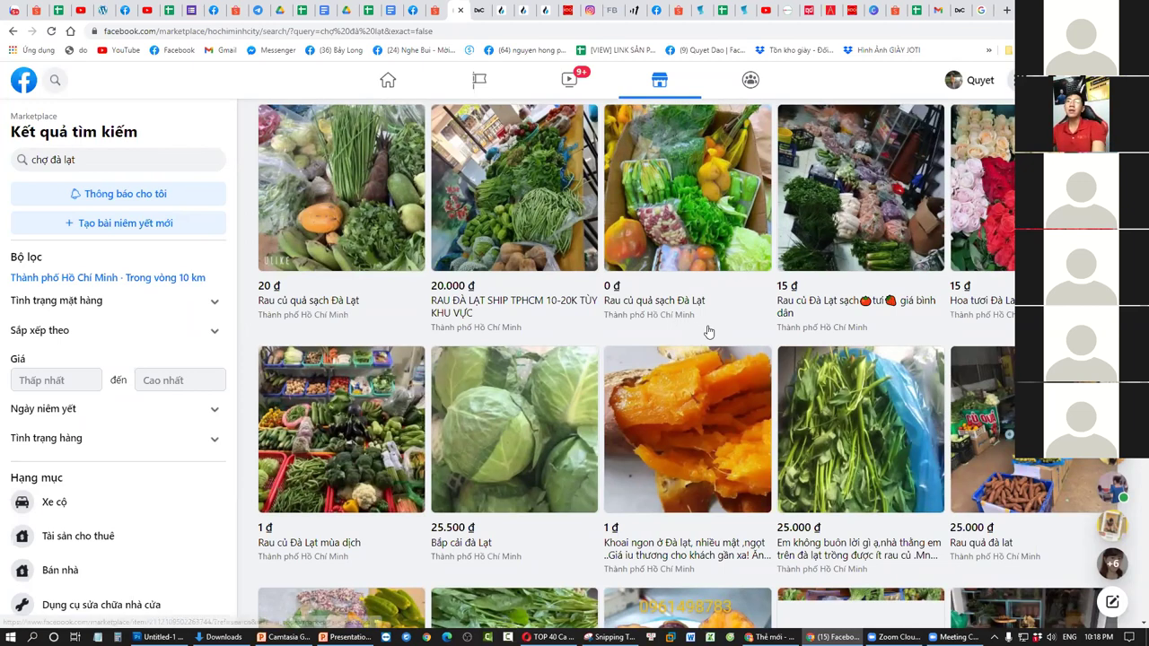
Browse the Marketplace listings for Đà Lạt produce in Thành phố Hồ Chí Minh.
scroll(708, 328, "down", 4)
scroll(779, 415, "down", 1)
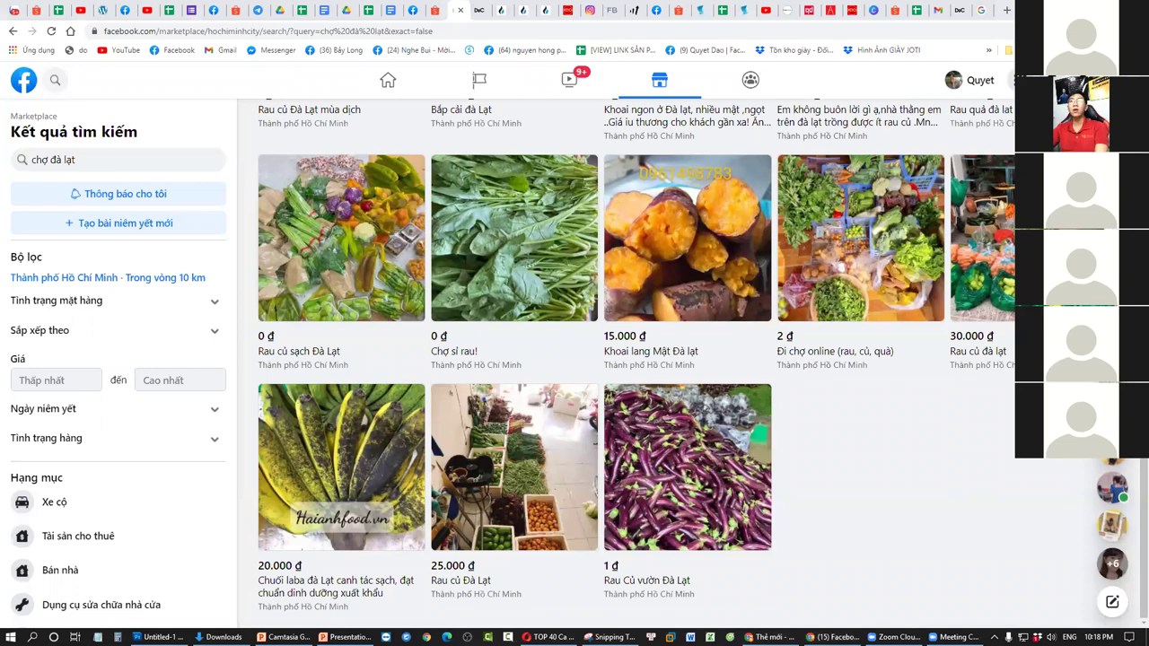
scroll(740, 404, "up", 3)
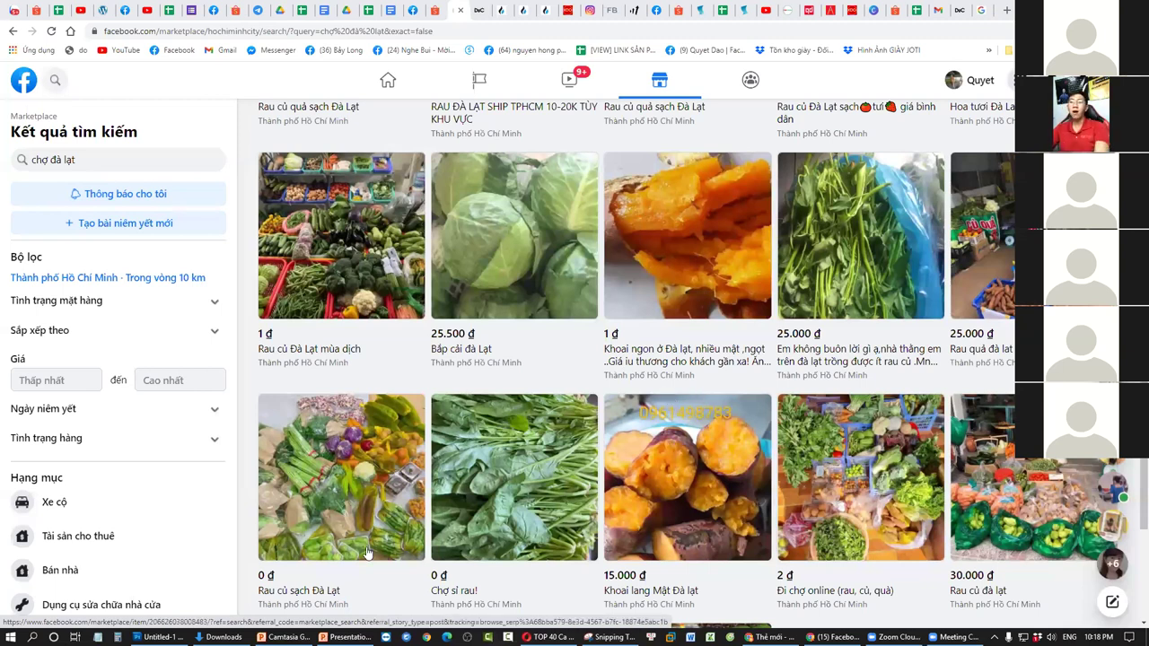
Switch to File Explorer, maximize its window, and open the RELAX (D:) drive.
left_click(218, 637)
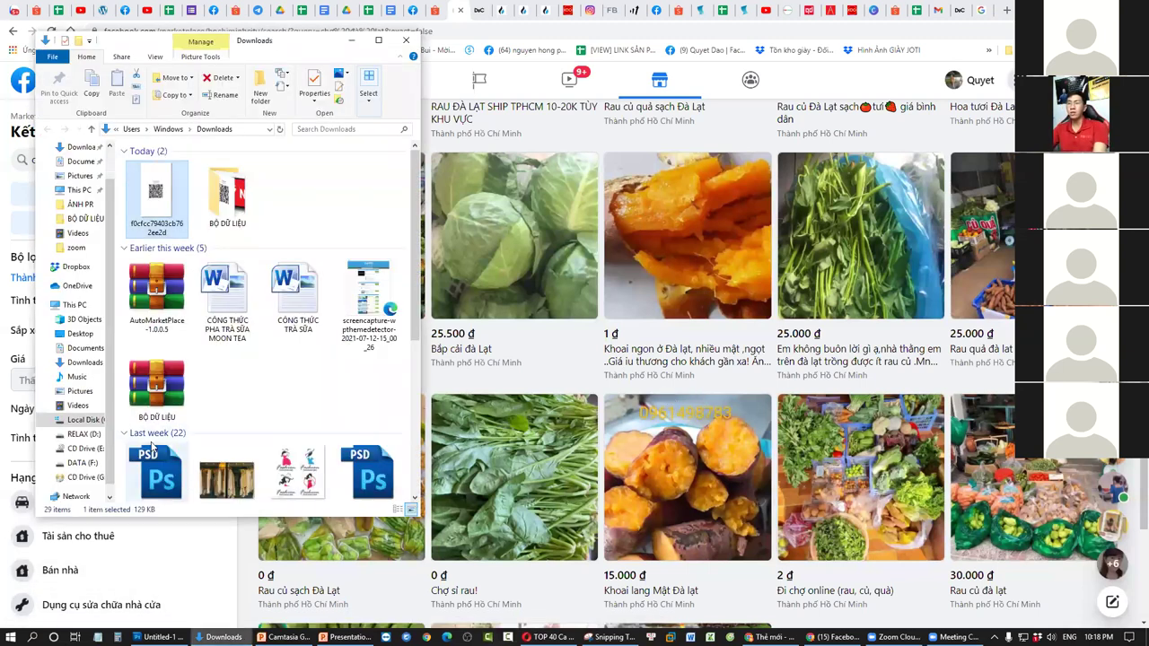
double_click(295, 43)
left_click(47, 436)
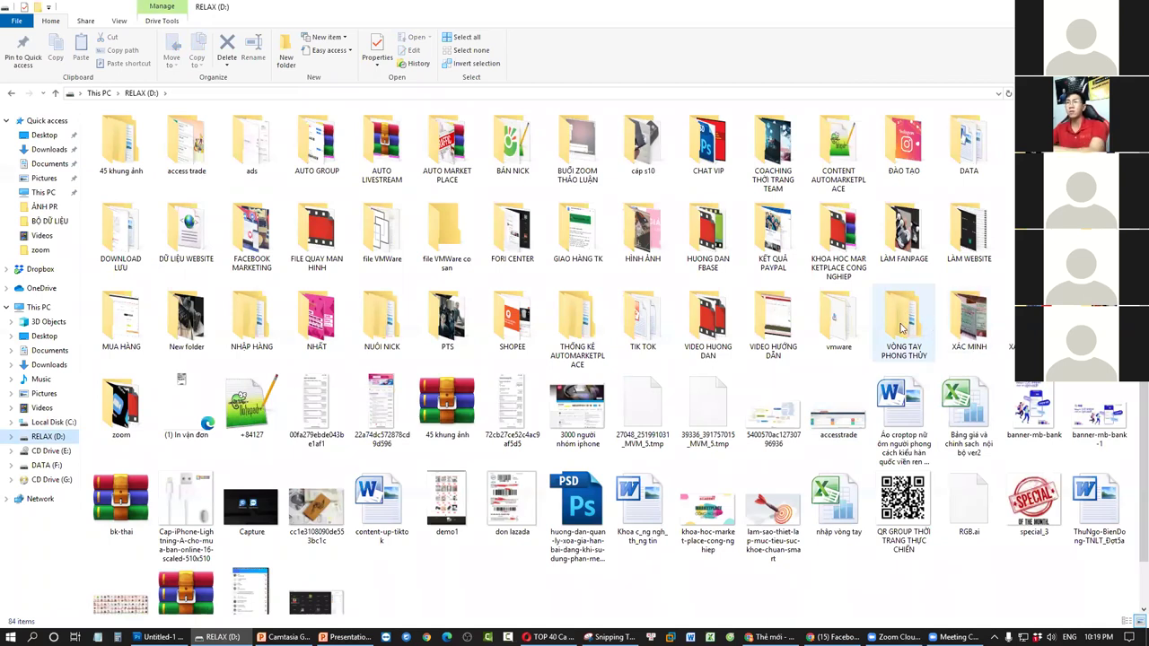
left_click(834, 257)
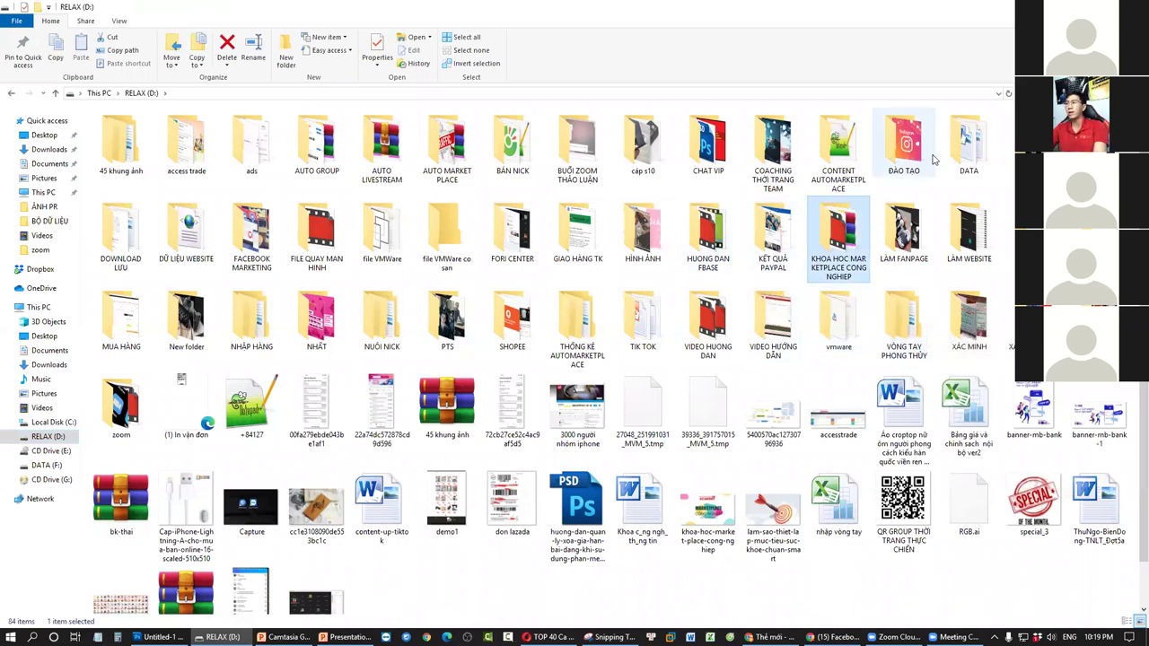
key("Return")
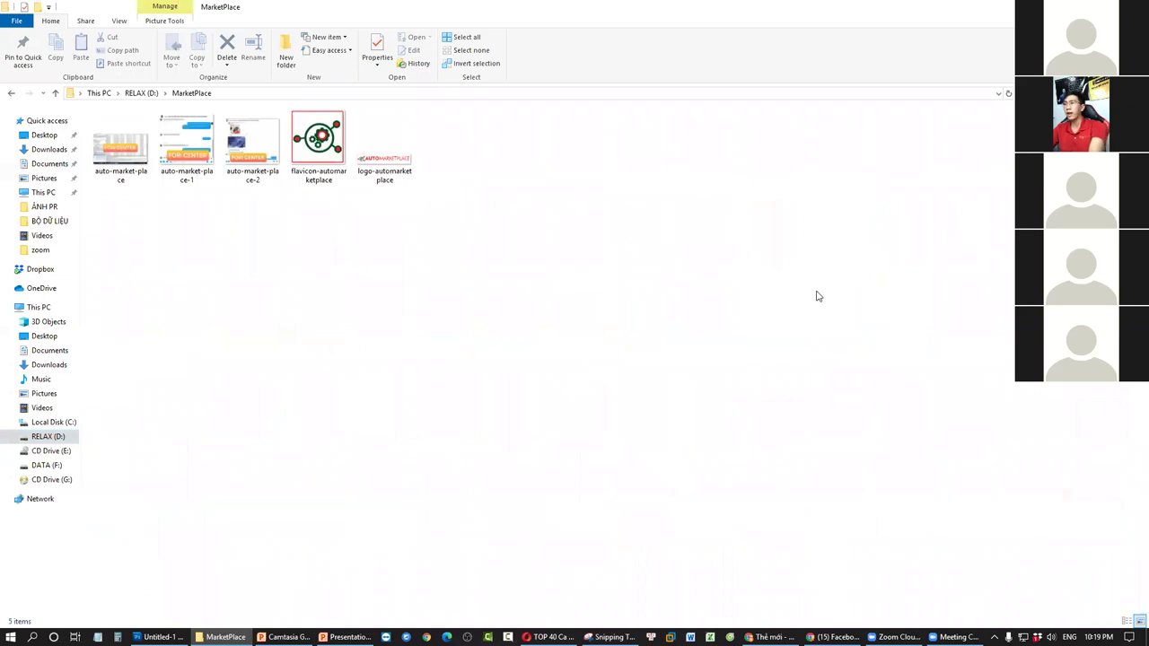
key("alt+Left")
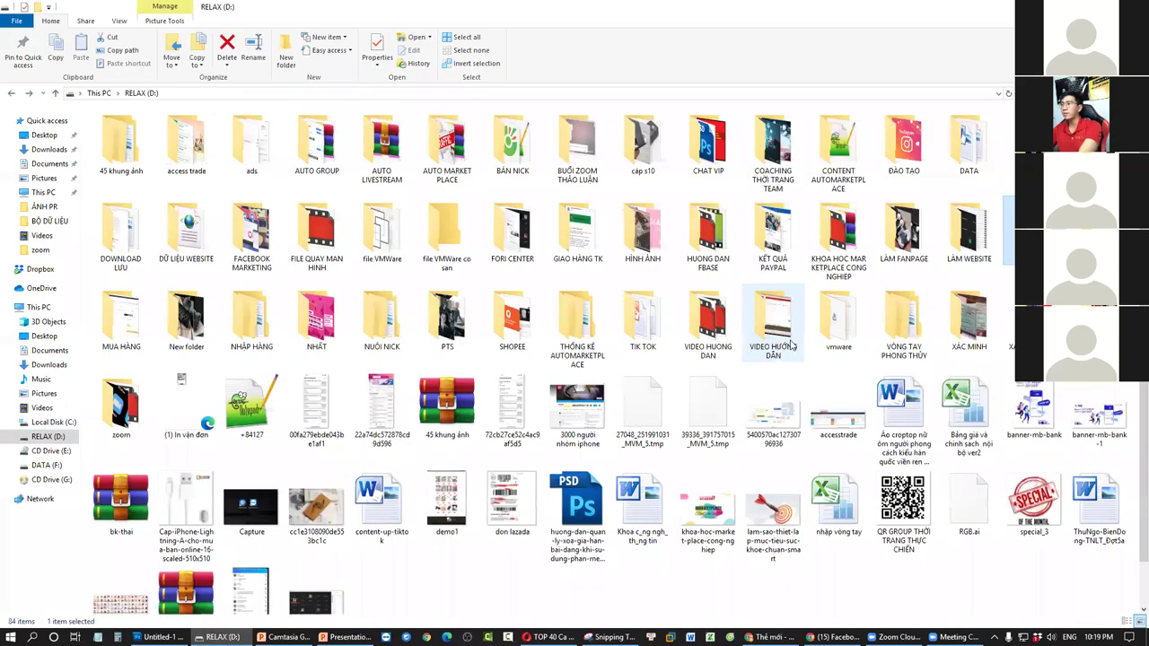
Open the FORI SHARE DỮ LIỆU NICK CLONE folder inside AUTO MARKET PLACE's feedback folder on drive D.
double_click(452, 158)
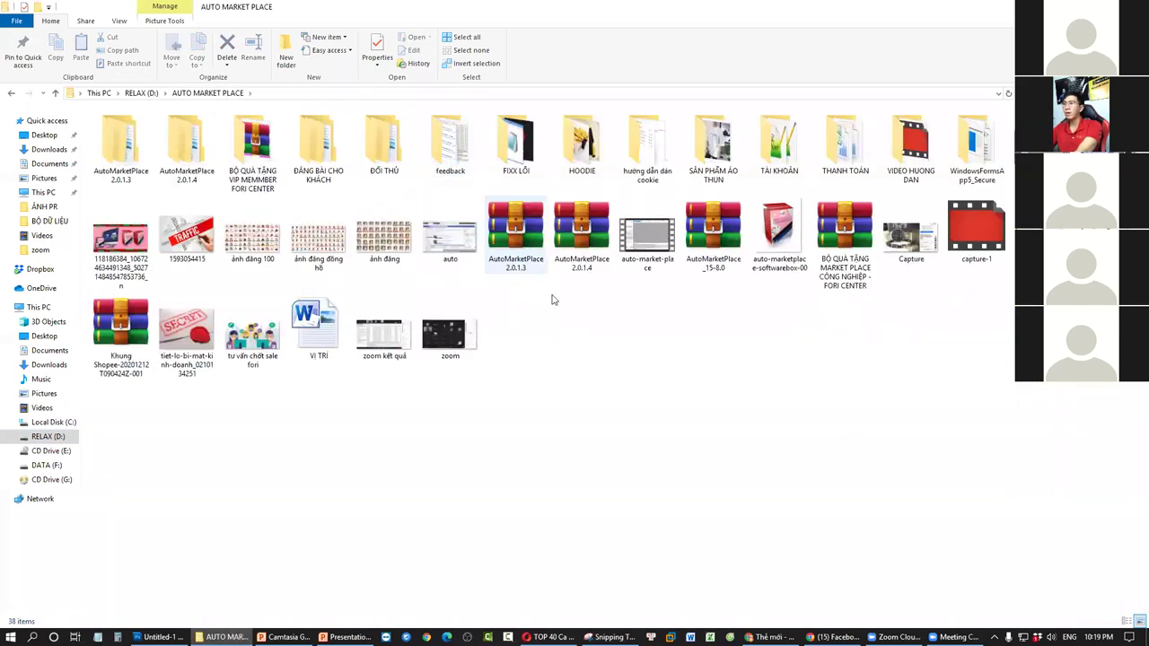
key("f")
key("Return")
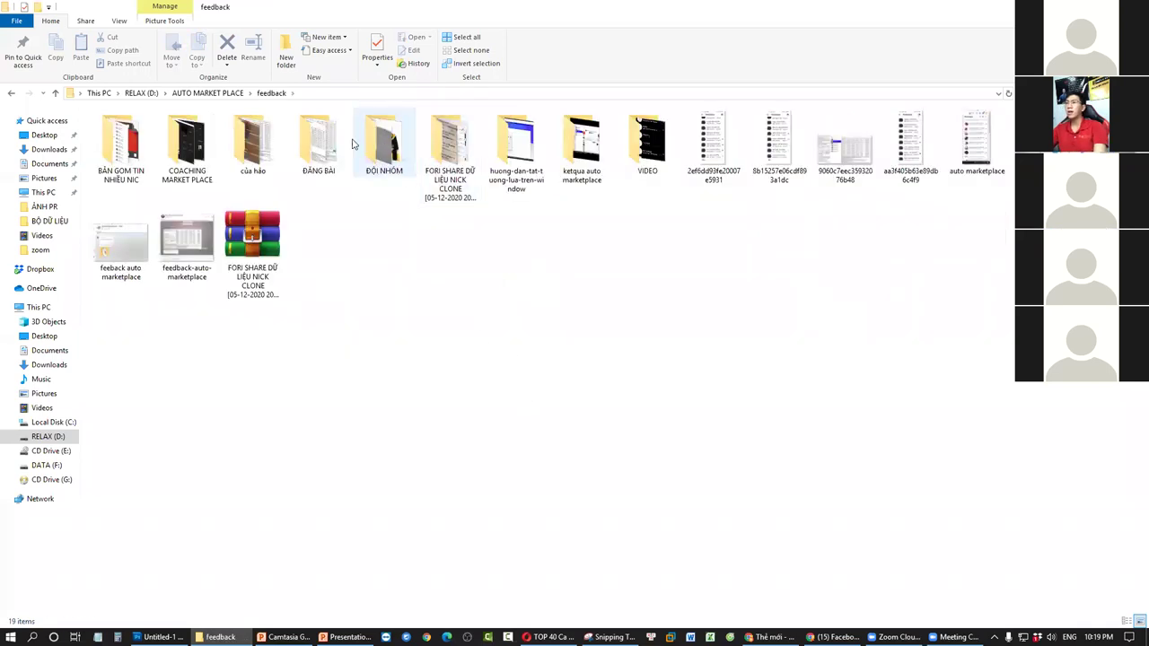
double_click(452, 150)
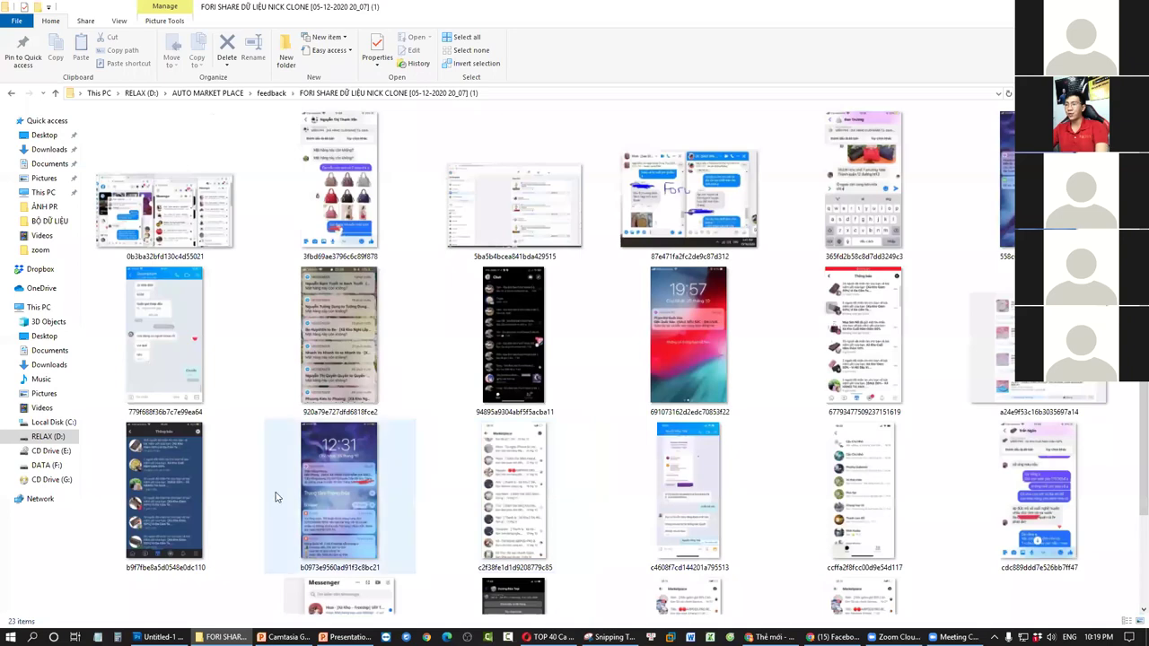
Open the screenshot b9f7fbe8a5d0548e0dc110 and examine its Marketplace message notifications enlarged, from beginning to end.
left_click(163, 474)
double_click(165, 467)
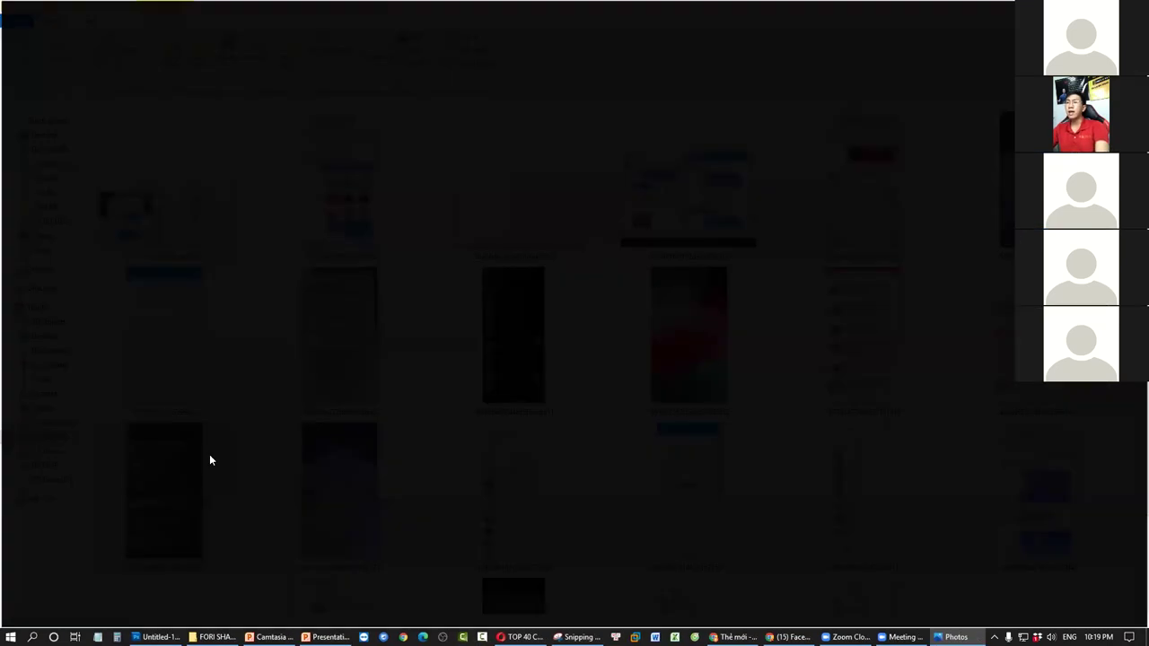
scroll(565, 373, "up", 4)
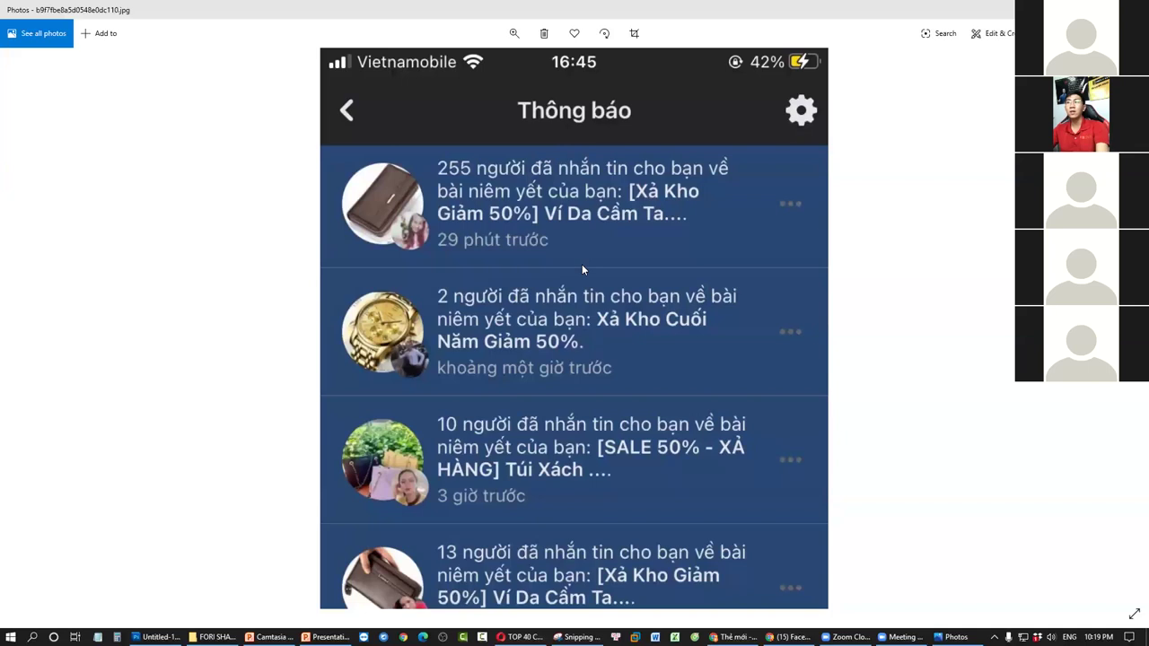
scroll(586, 263, "up", 1)
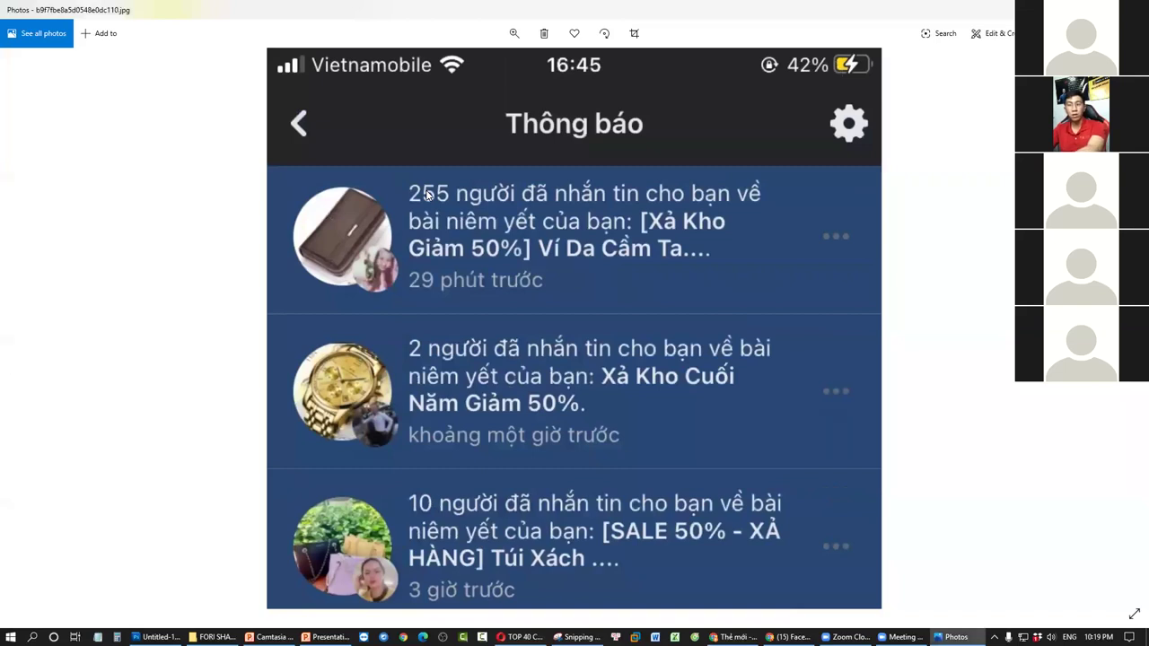
scroll(522, 386, "down", 6)
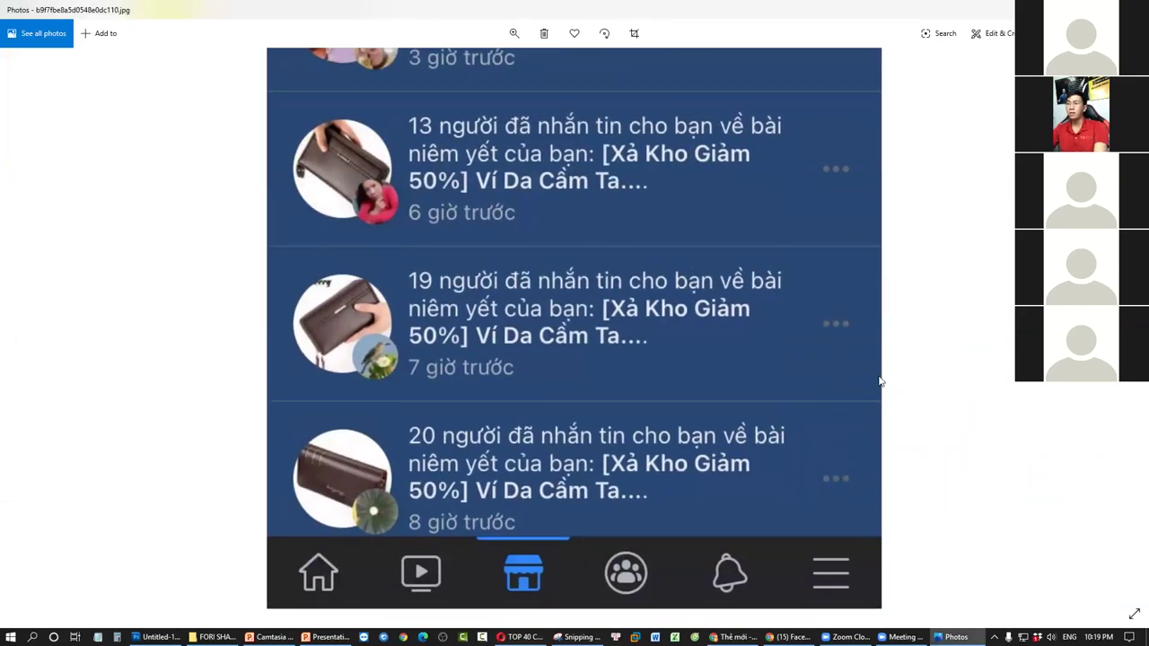
left_click(214, 637)
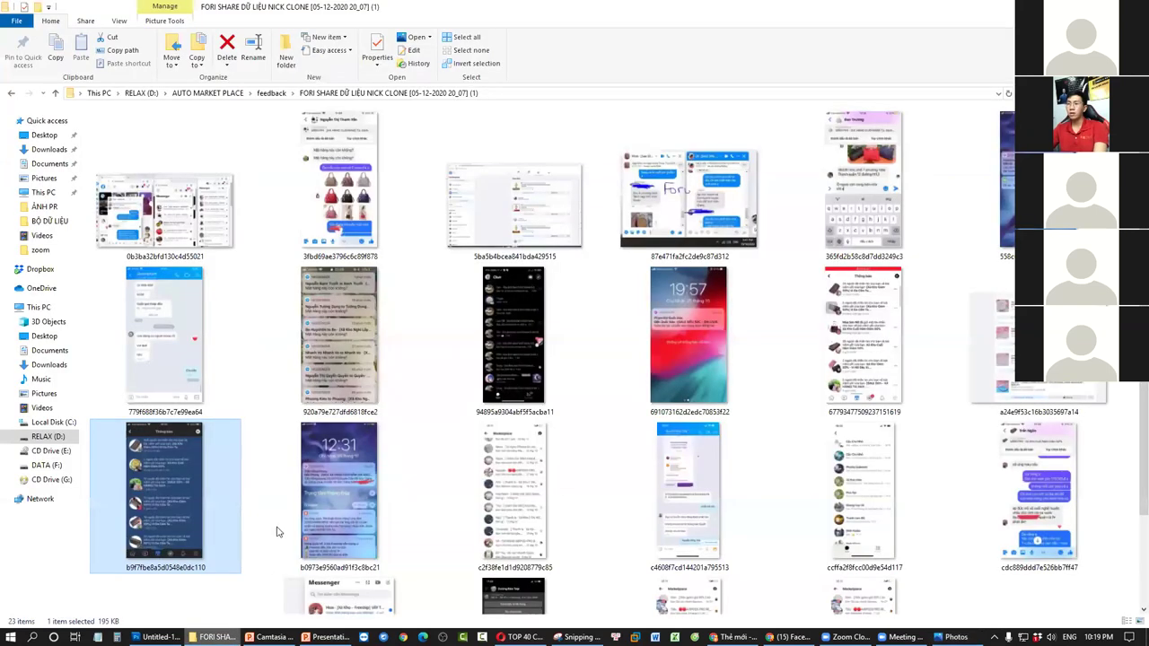
scroll(821, 302, "down", 2)
double_click(822, 302)
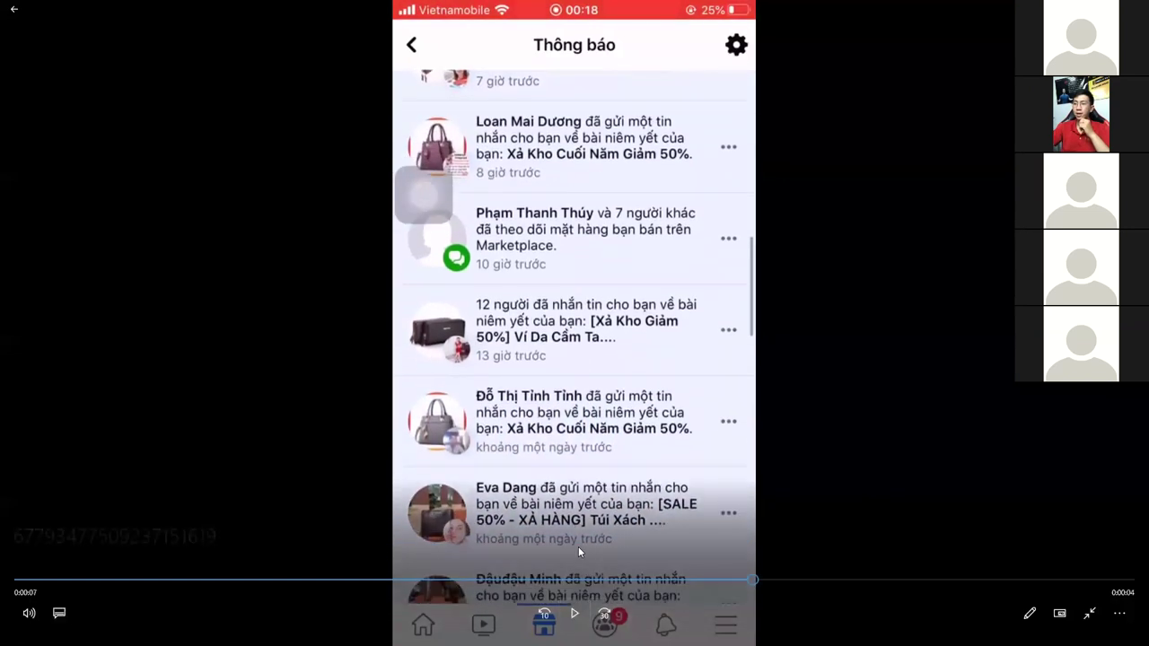
left_click(544, 375)
left_click_drag(747, 580, 523, 577)
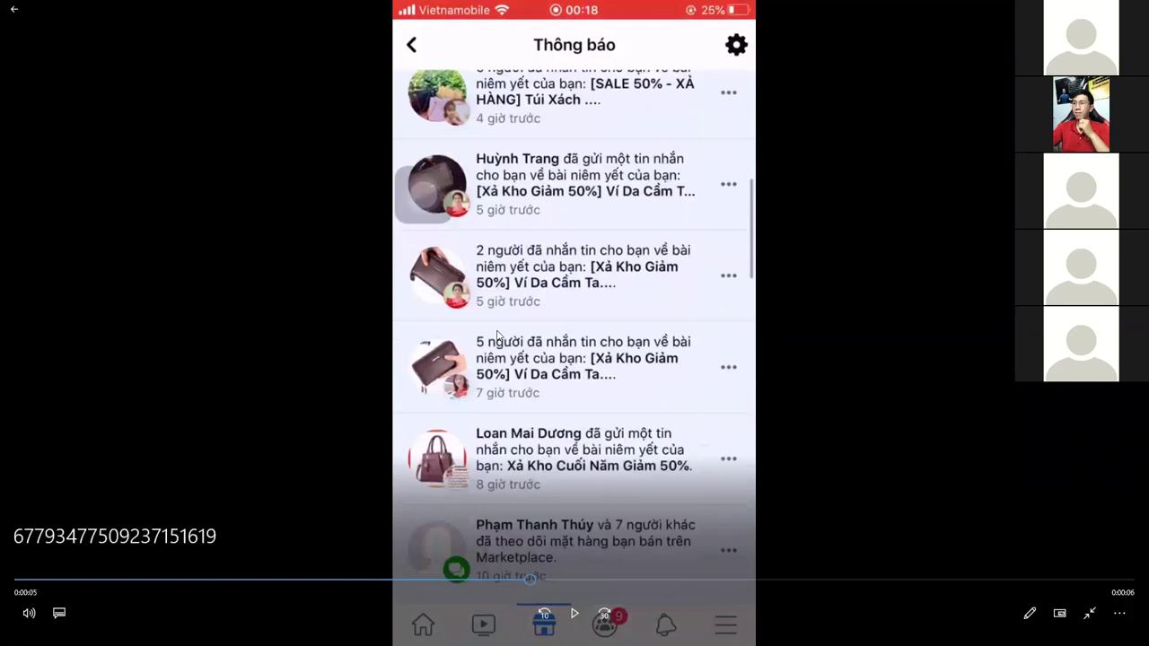
left_click_drag(511, 578, 252, 583)
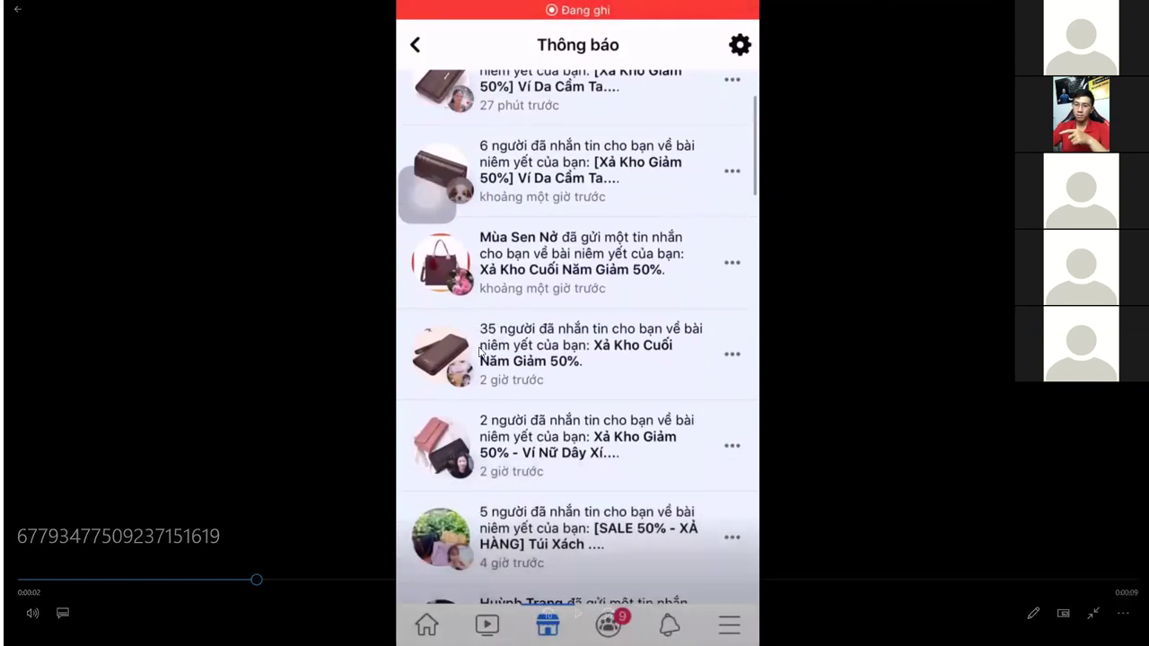
Rewind the notifications video to the start, exit full screen, and minimize the player.
left_click_drag(255, 580, 46, 582)
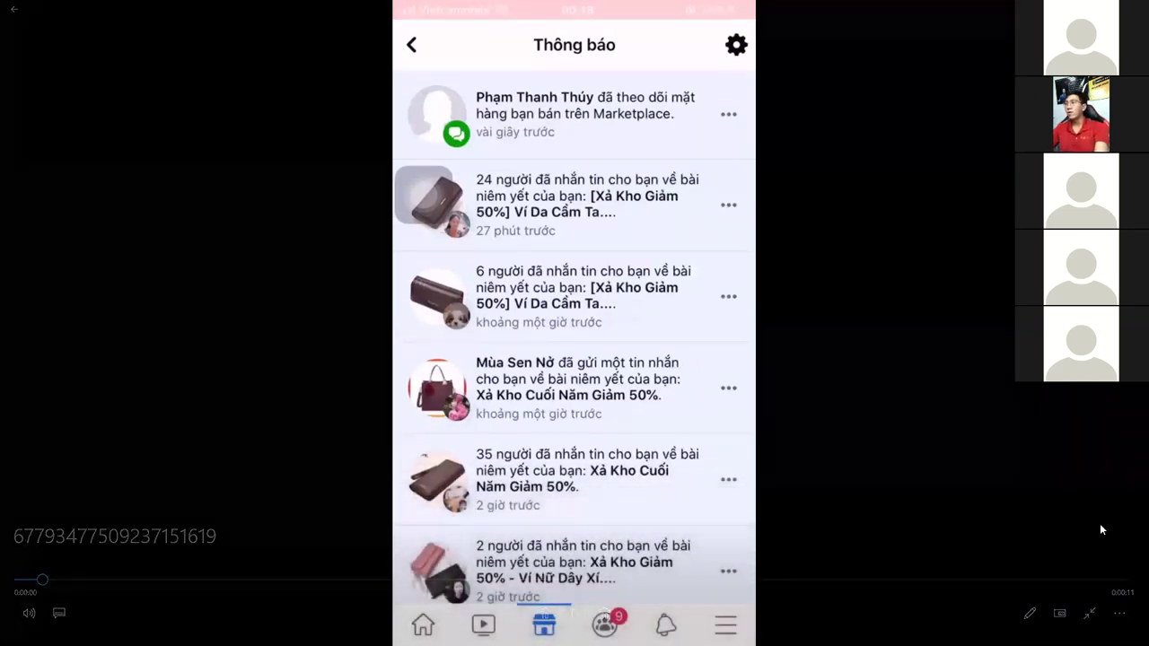
left_click(1089, 613)
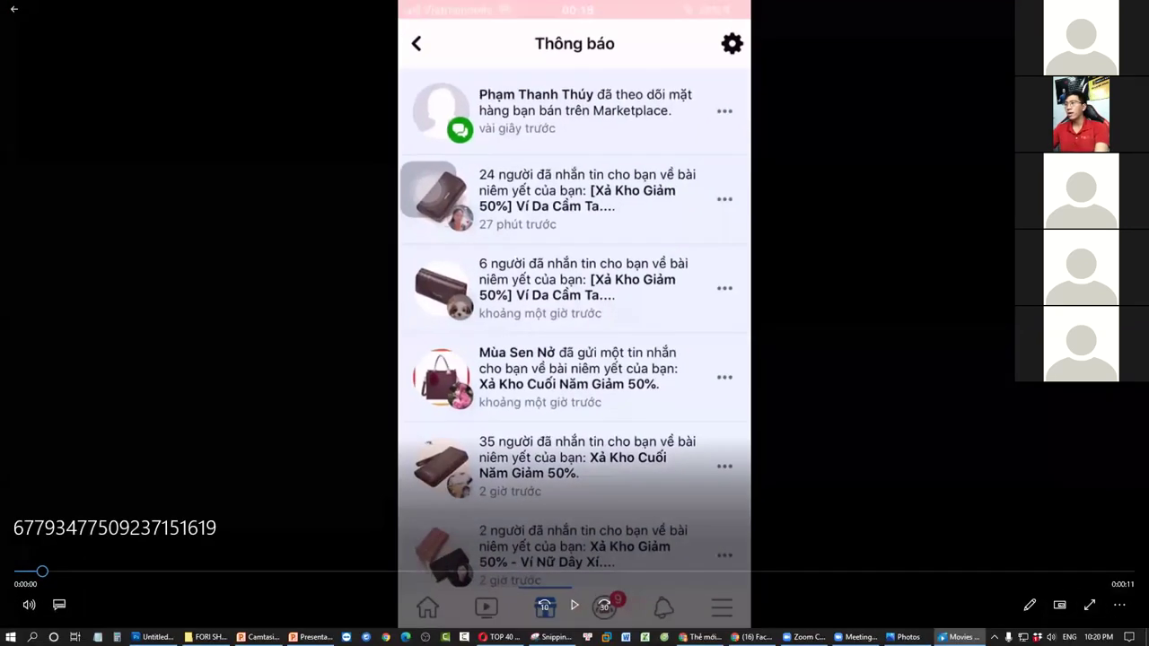
left_click(960, 637)
Switch to the Facebook window in Chrome and look over the filters beside the "chợ đà lạt" Marketplace results.
left_click(749, 637)
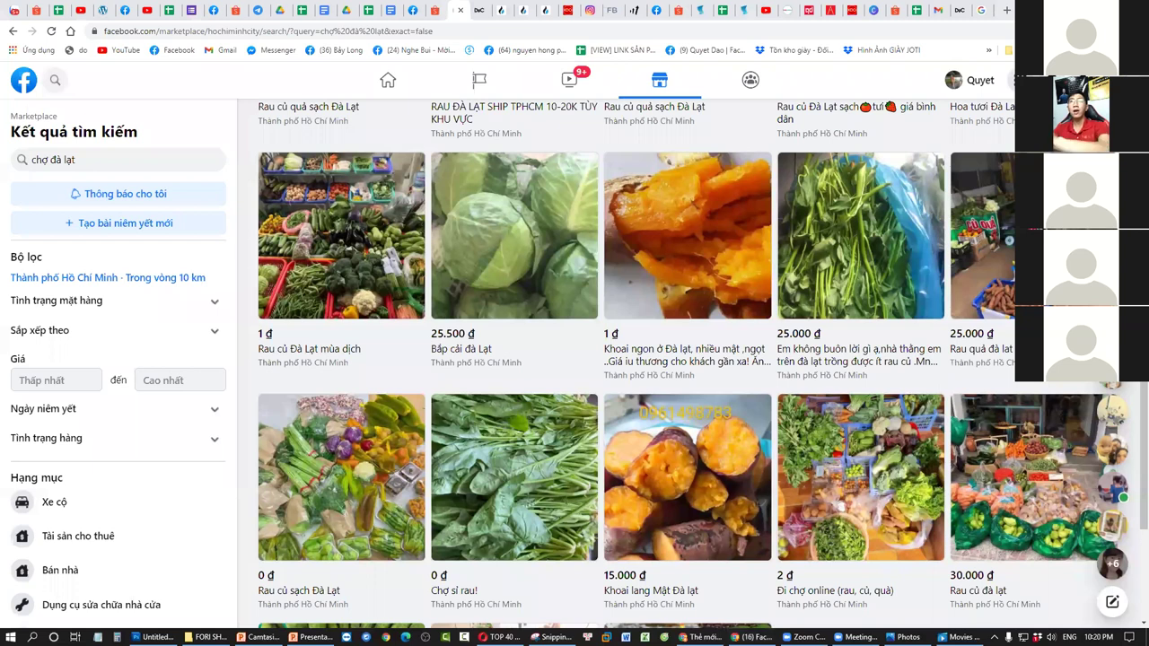
scroll(180, 377, "down", 1)
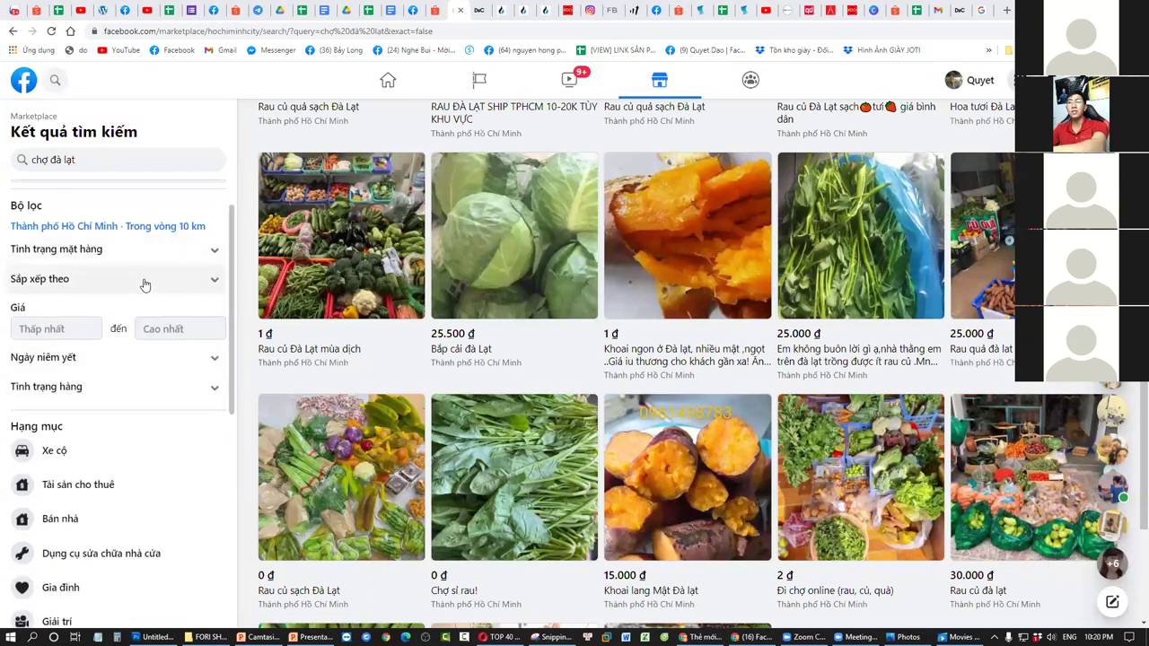
scroll(144, 284, "up", 1)
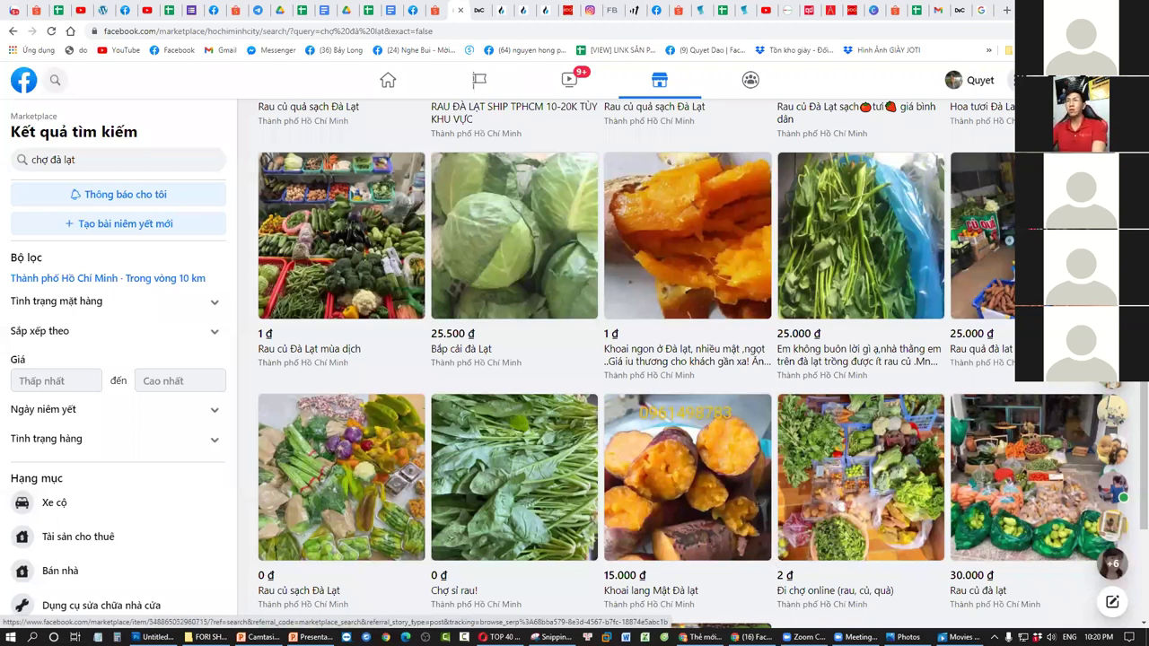
Open the Facebook message list, look through the older conversations, and close the list.
left_click(1055, 79)
scroll(1037, 391, "down", 5)
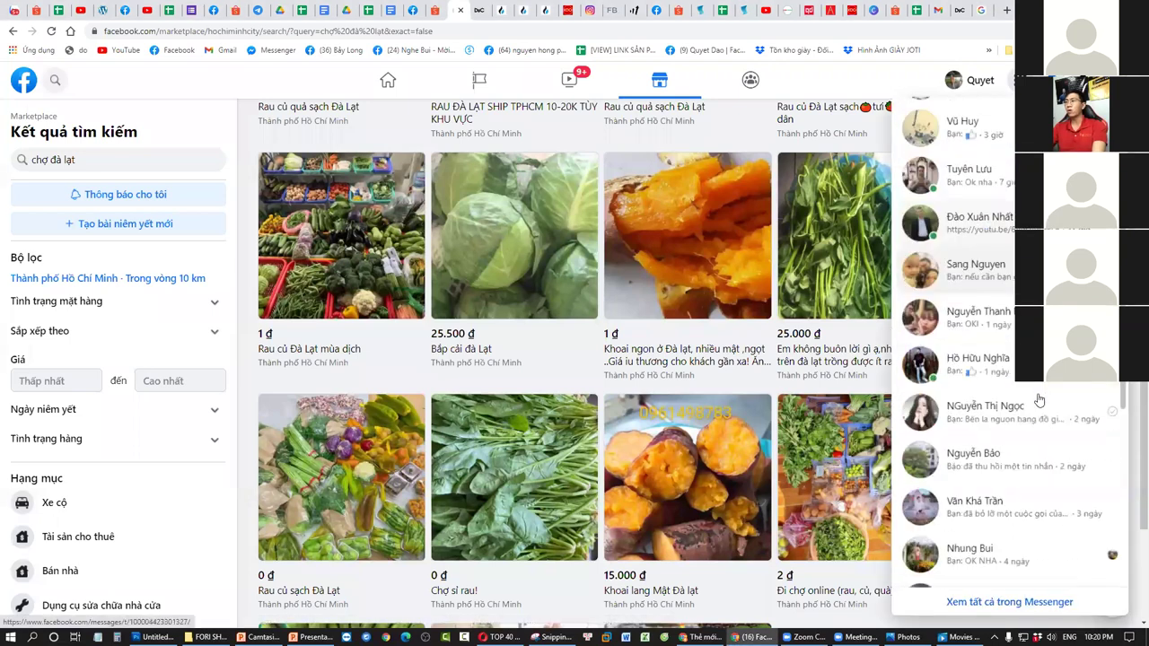
scroll(1028, 440, "down", 10)
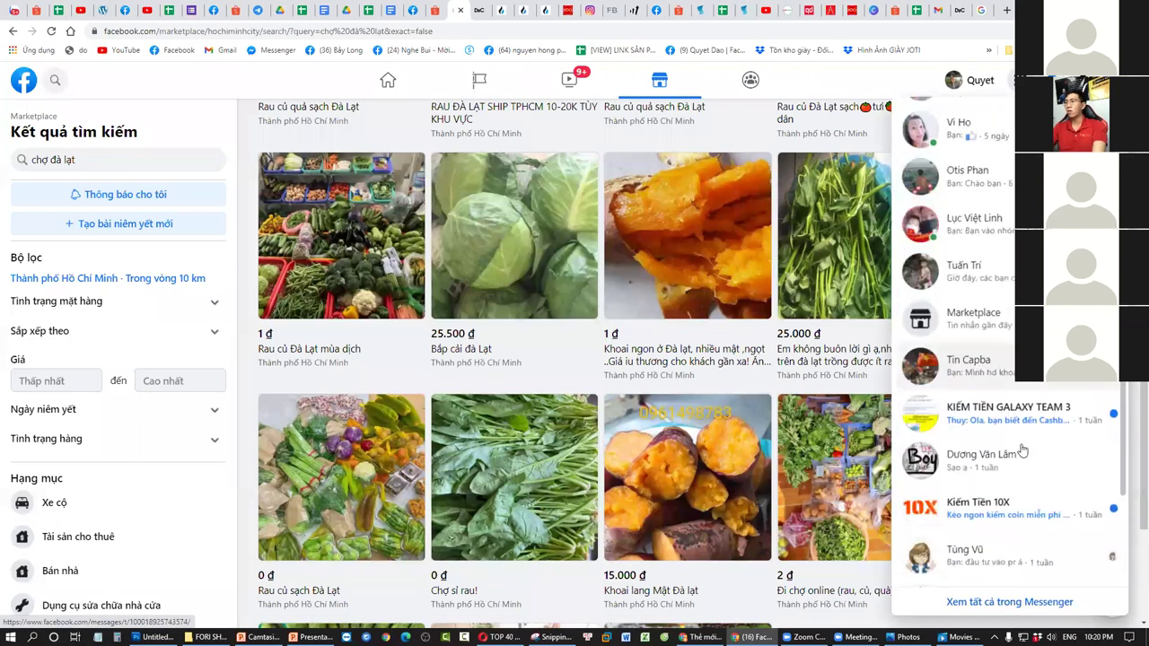
scroll(1021, 462, "down", 5)
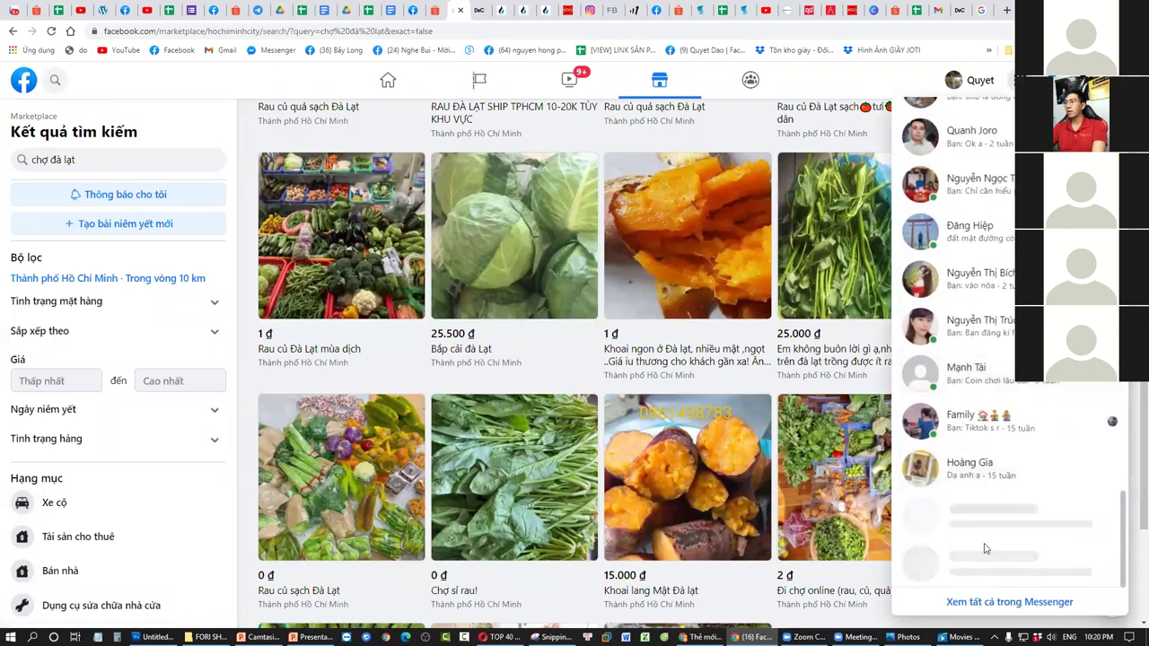
scroll(988, 538, "down", 5)
scroll(988, 557, "down", 5)
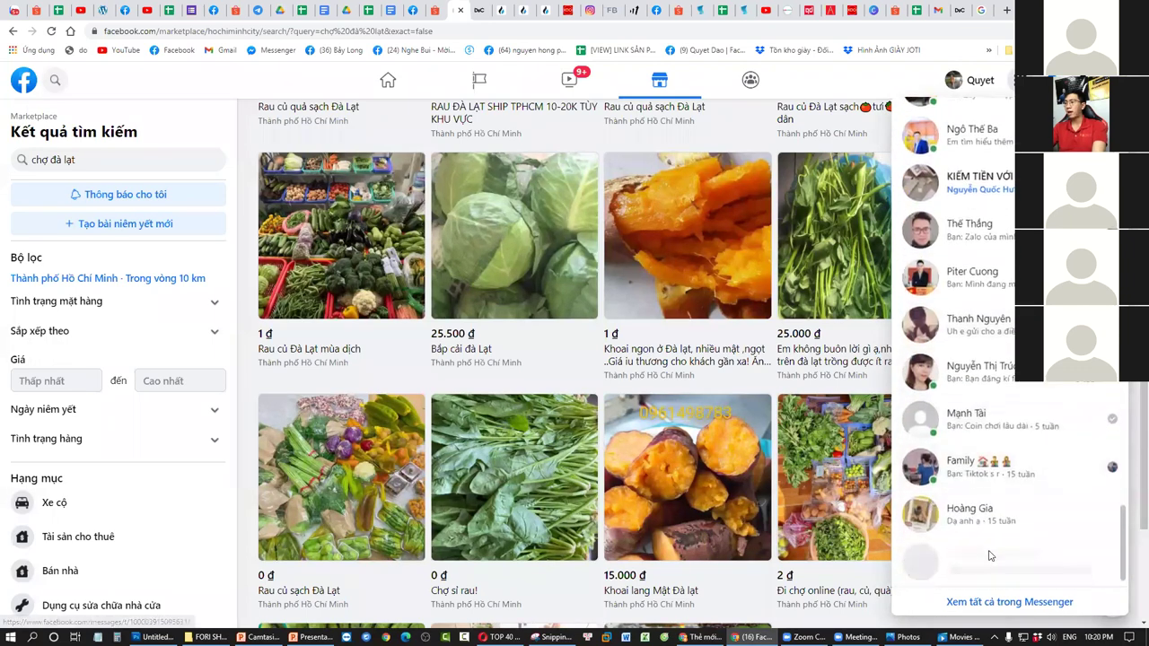
scroll(992, 547, "down", 8)
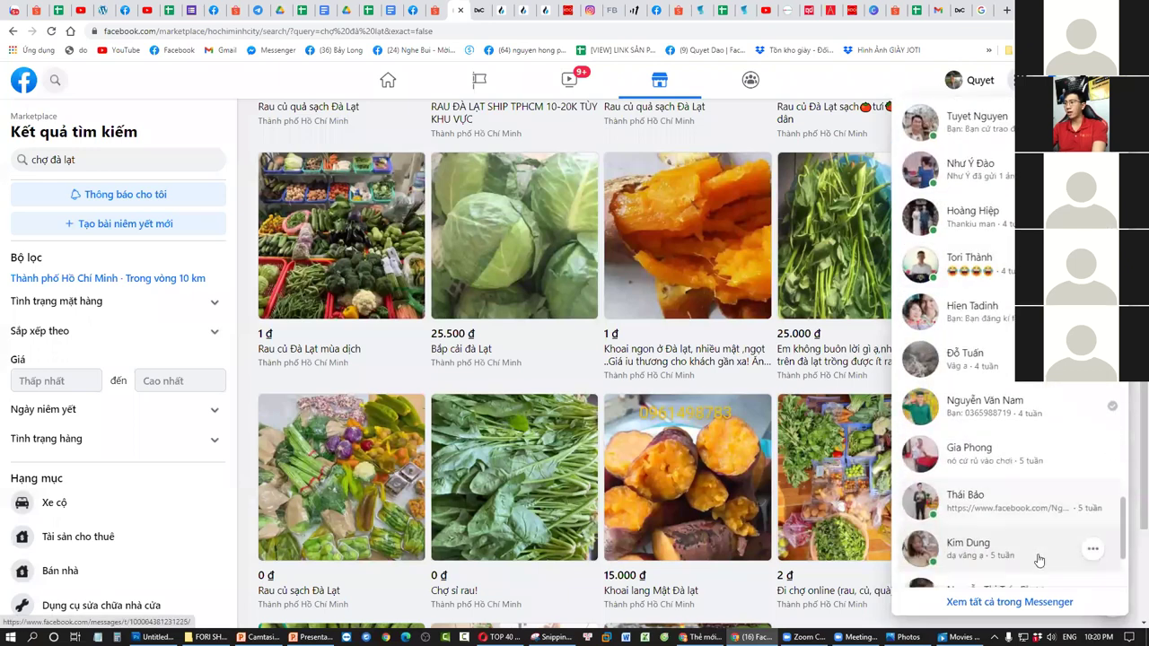
scroll(981, 544, "down", 10)
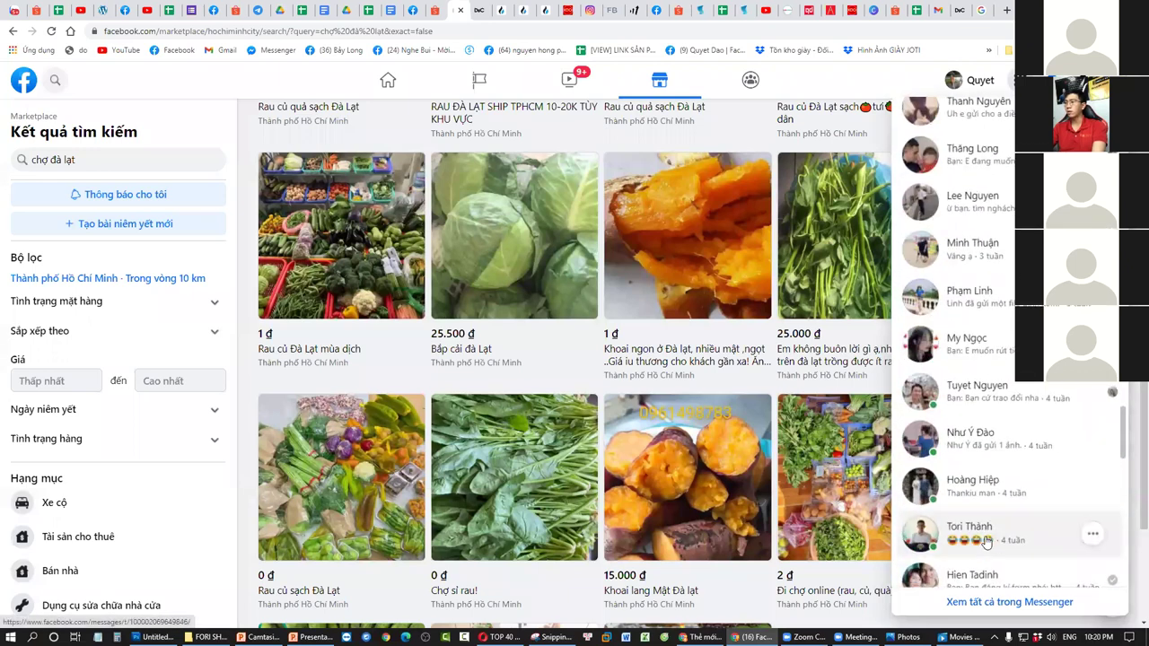
left_click(248, 162)
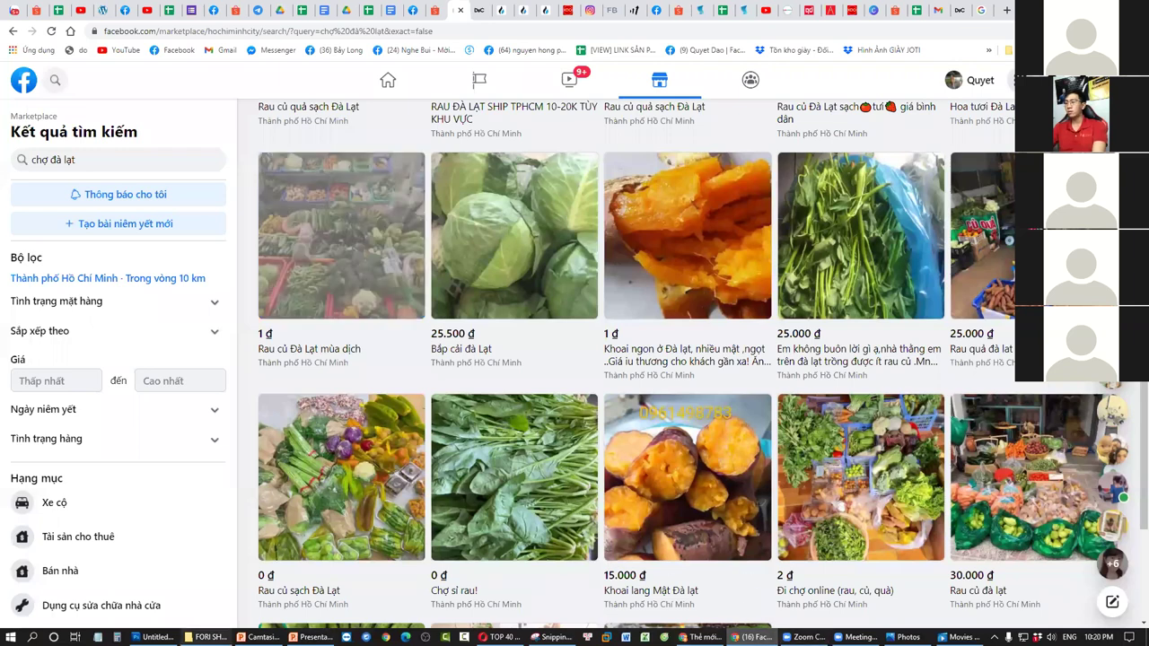
Return to the feedback folder, open the screenshot c2f38fe1d1d9208779c85, and browse forward to ee505b56056ef430ad7f19.
left_click(207, 637)
double_click(555, 423)
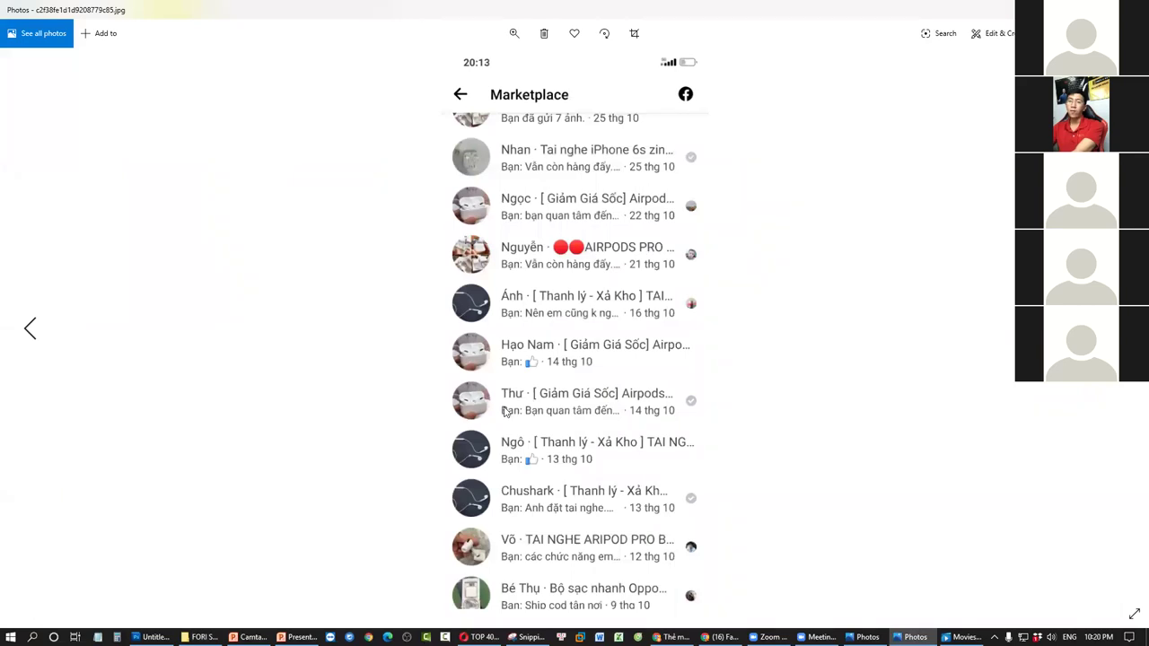
key("Right")
key("Right")
key("Right")
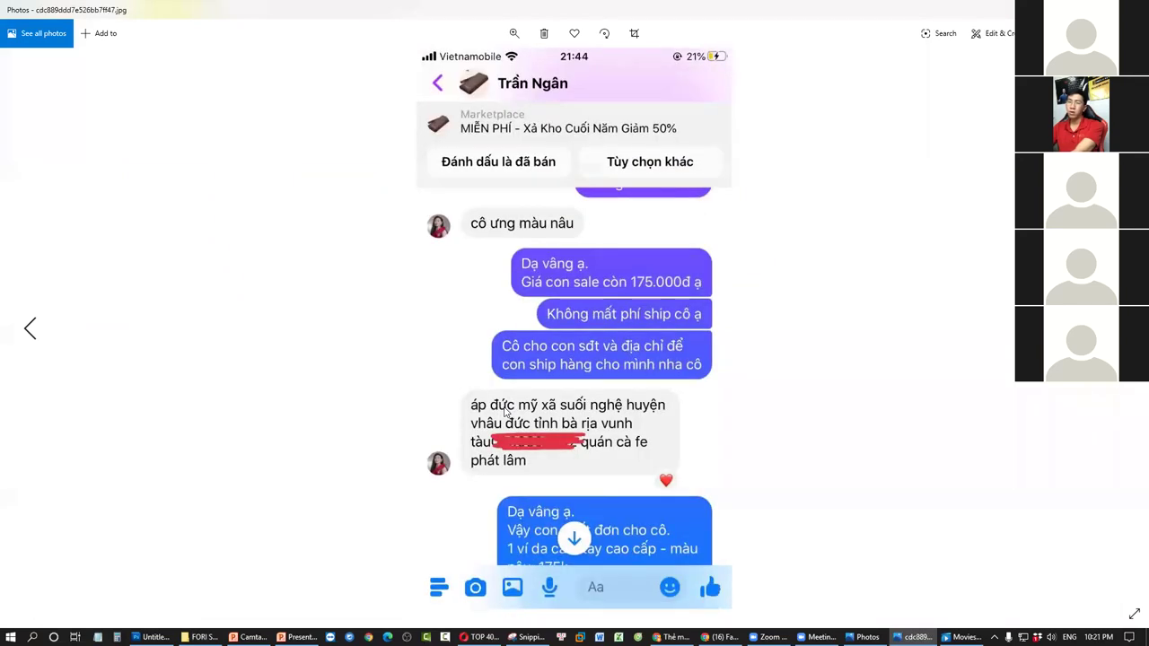
key("Right")
key("Right")
key("Right")
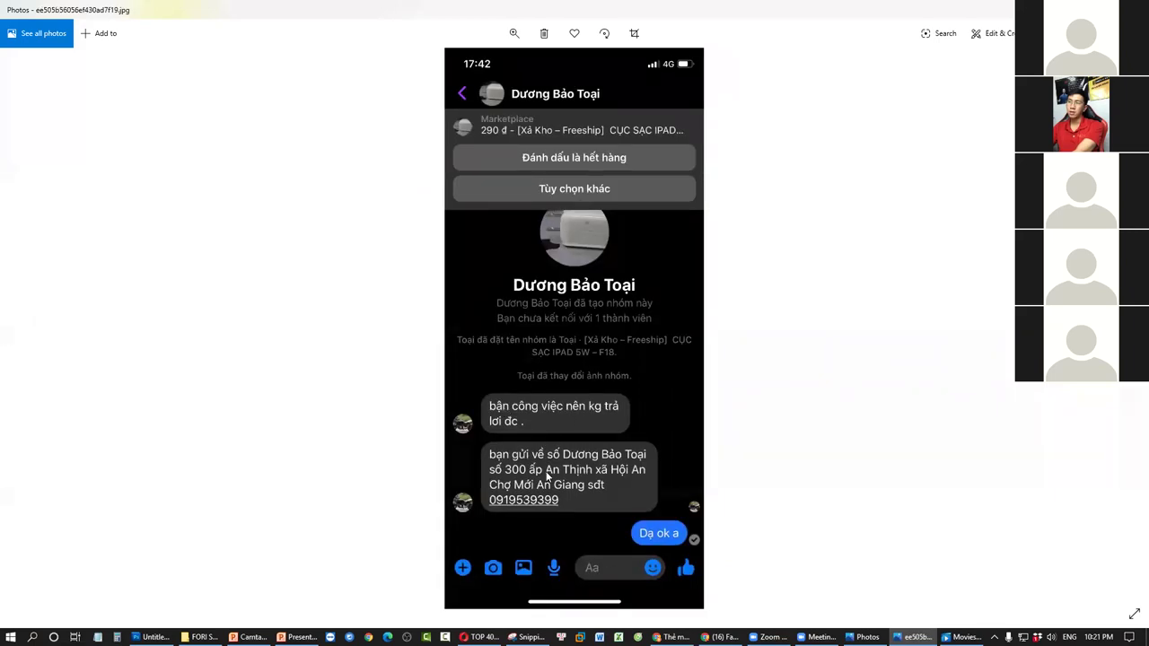
Enlarge the customer's delivery-details message, fit the screenshot back to the window, and show the following image.
scroll(556, 488, "up", 3)
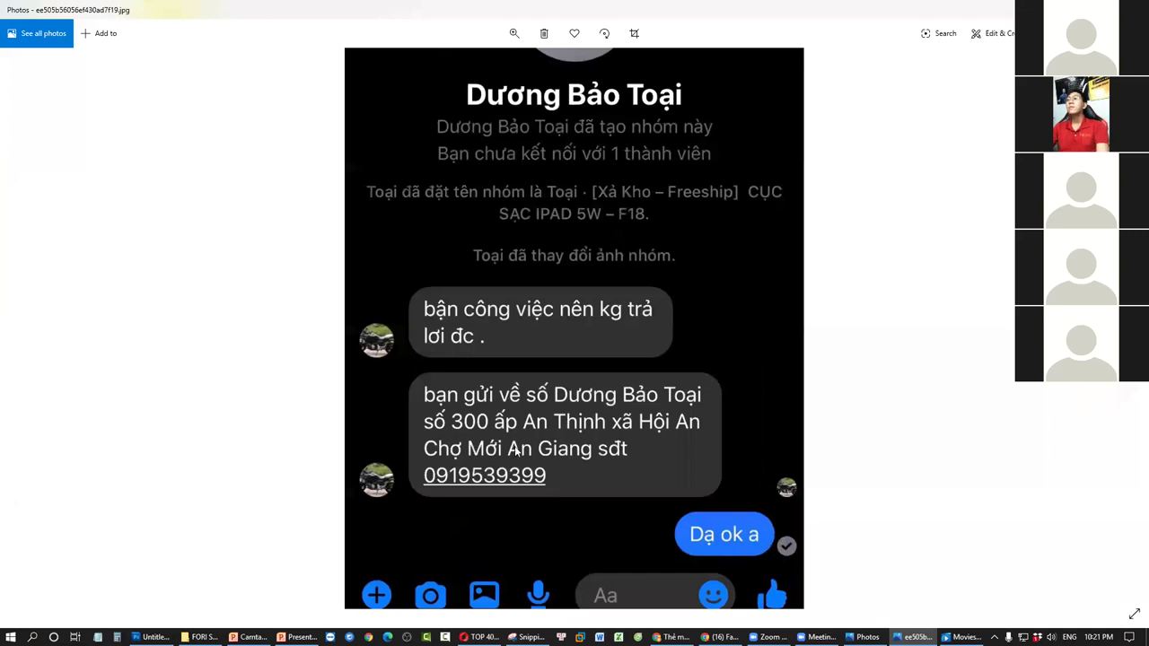
scroll(897, 422, "down", 3)
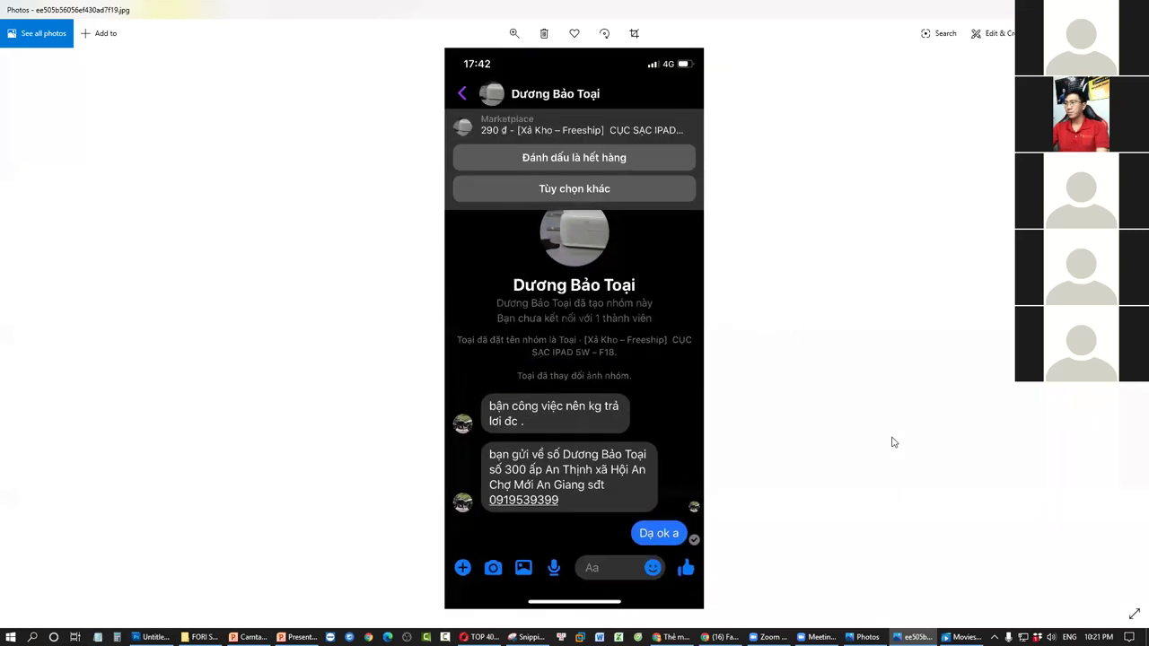
key("Right")
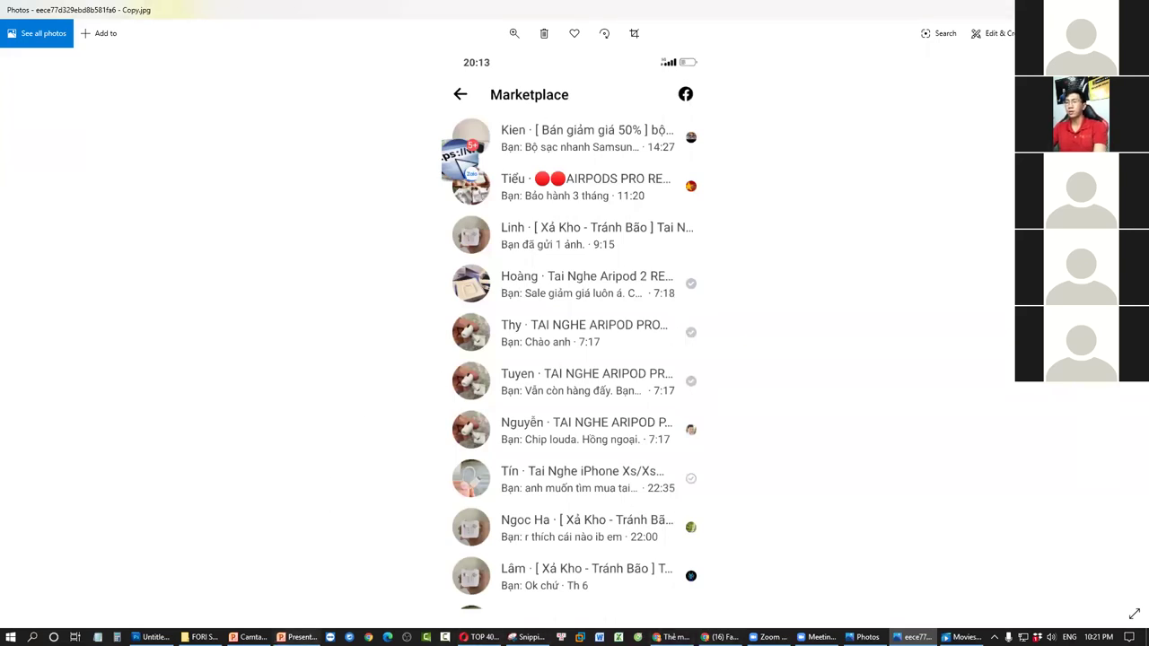
Switch to the PowerPoint presentation and add LIVESTREAM as a new item below MARKET PLACE on slide 10.
left_click(297, 636)
left_click(671, 332)
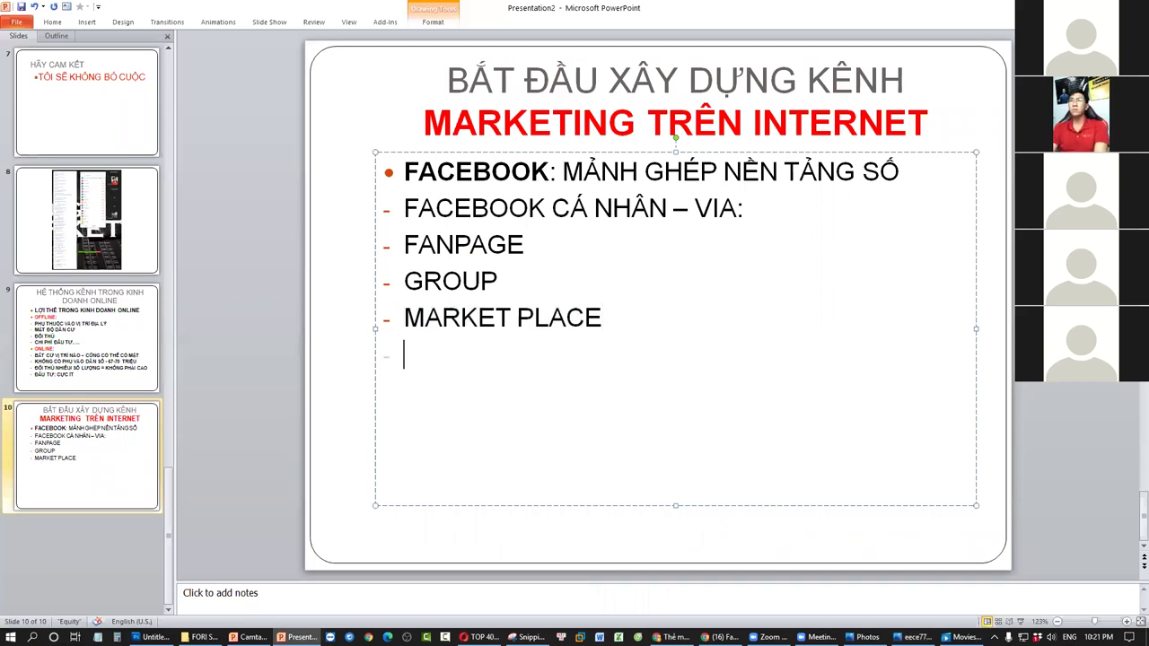
type("I")
key("BackSpace")
type("LI")
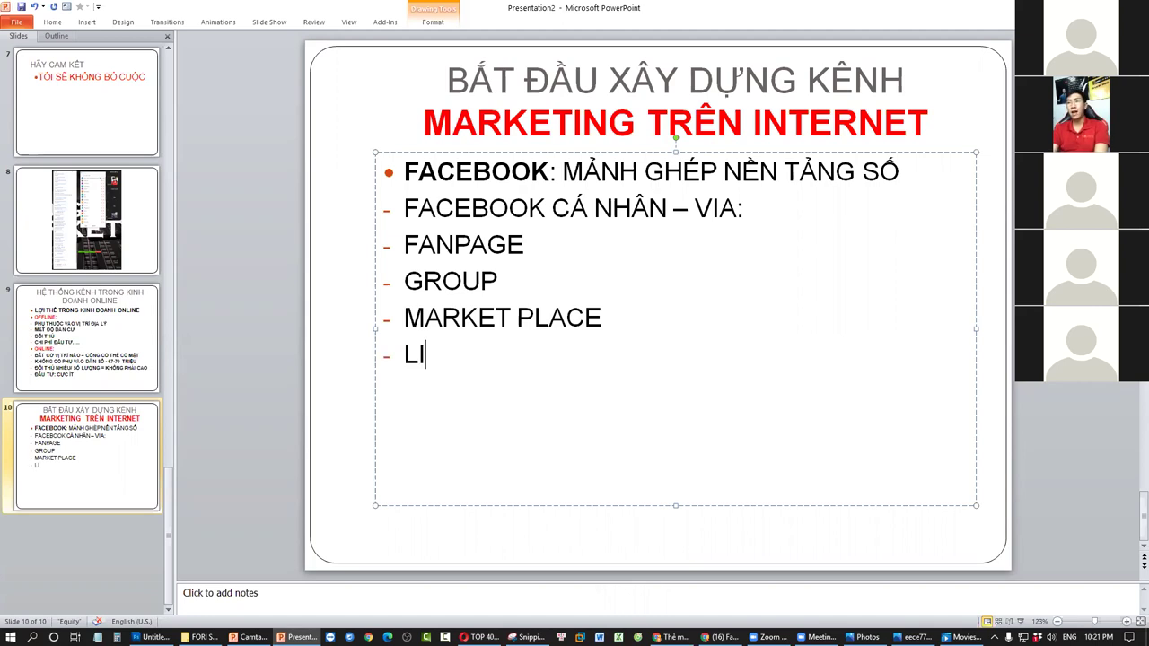
type("VESTREAM")
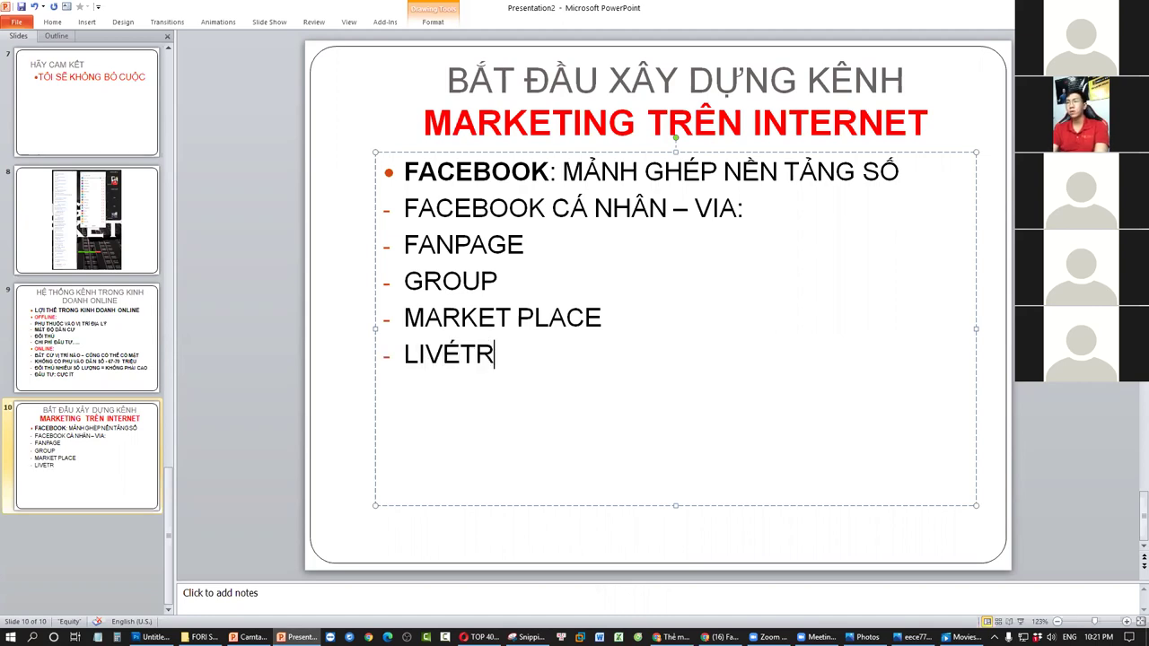
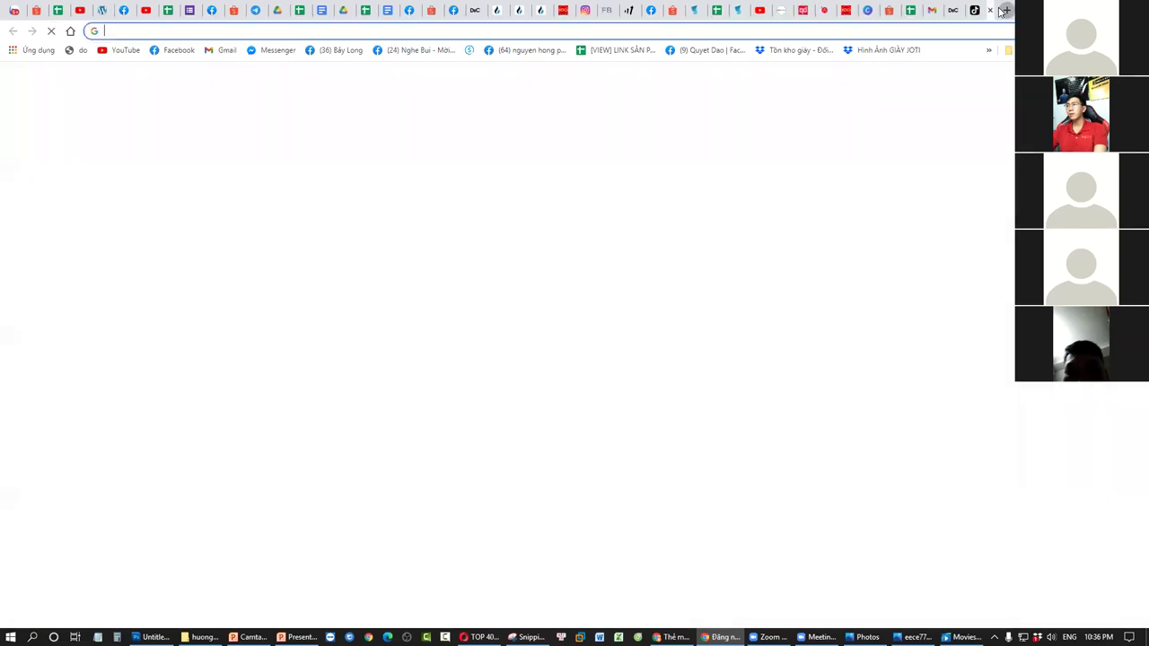
Open quyetdao.com in Chrome and examine the blog's articles down to the end of the first page.
key("Return")
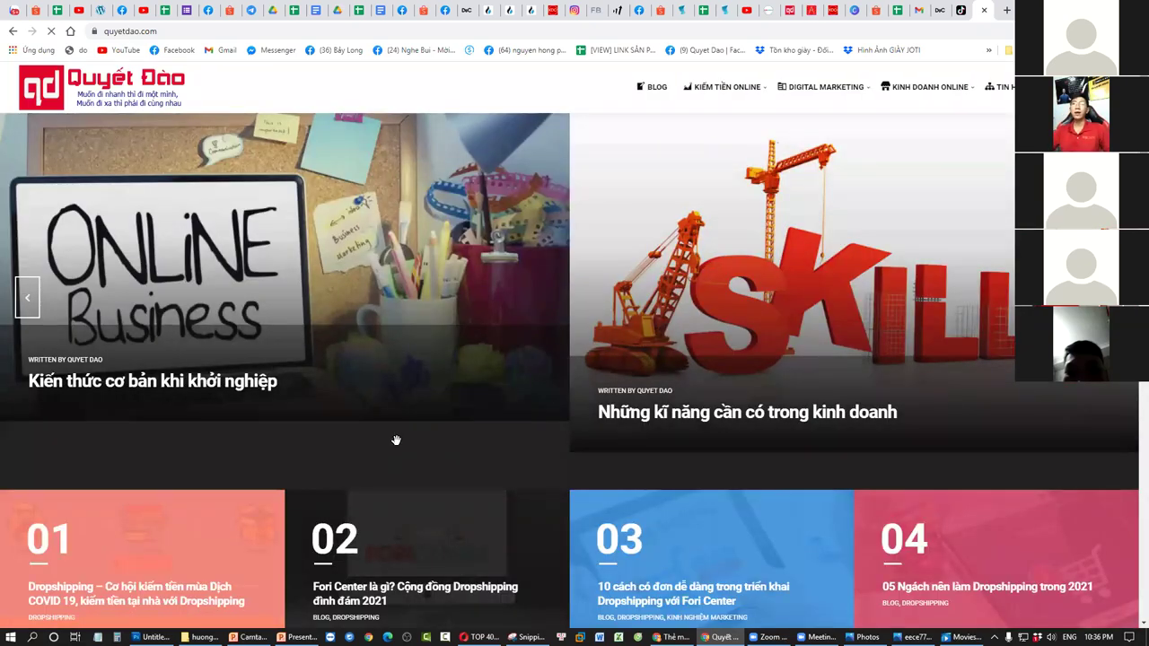
scroll(623, 375, "down", 10)
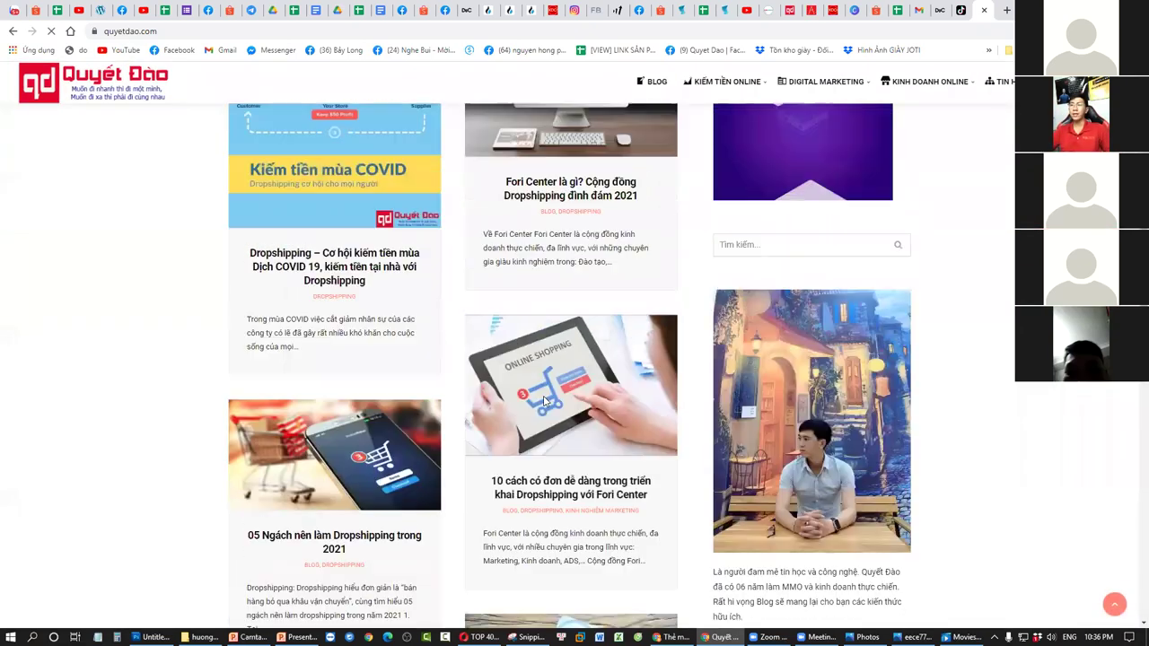
scroll(476, 377, "down", 3)
scroll(431, 418, "up", 5)
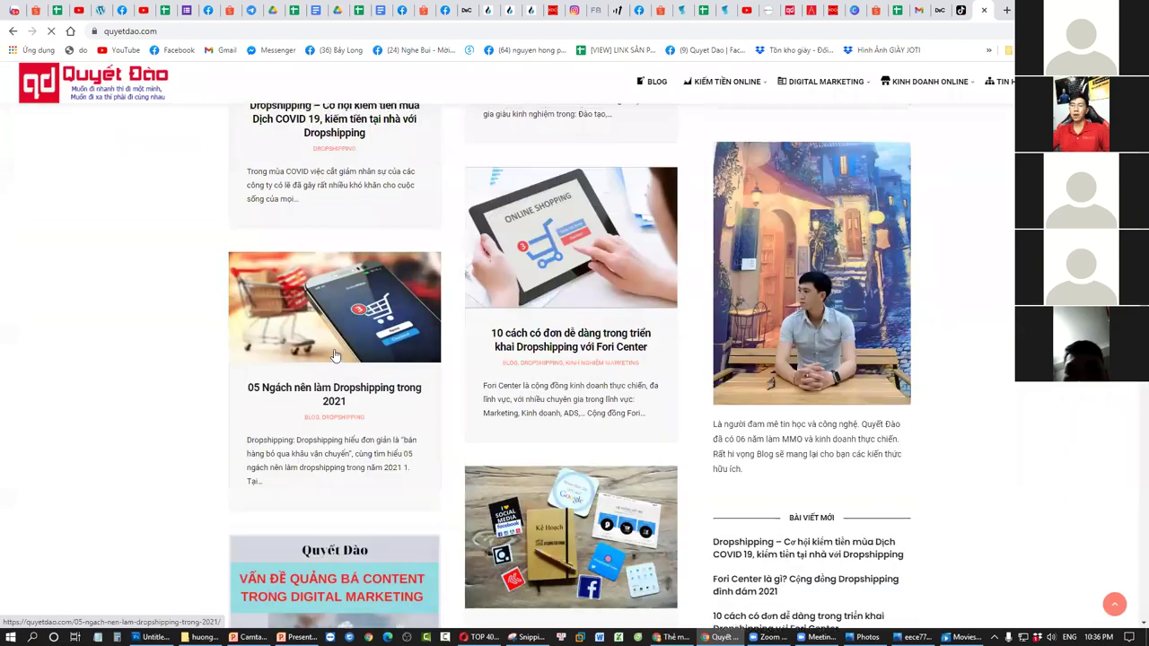
scroll(394, 434, "down", 3)
scroll(361, 359, "up", 3)
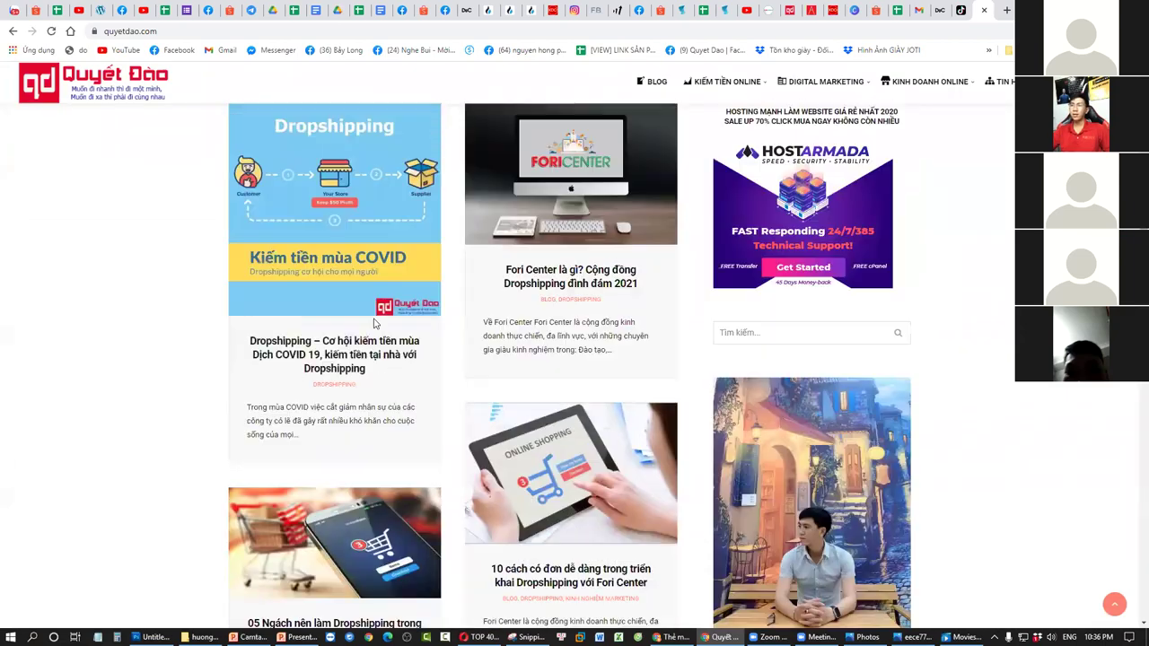
scroll(617, 303, "down", 3)
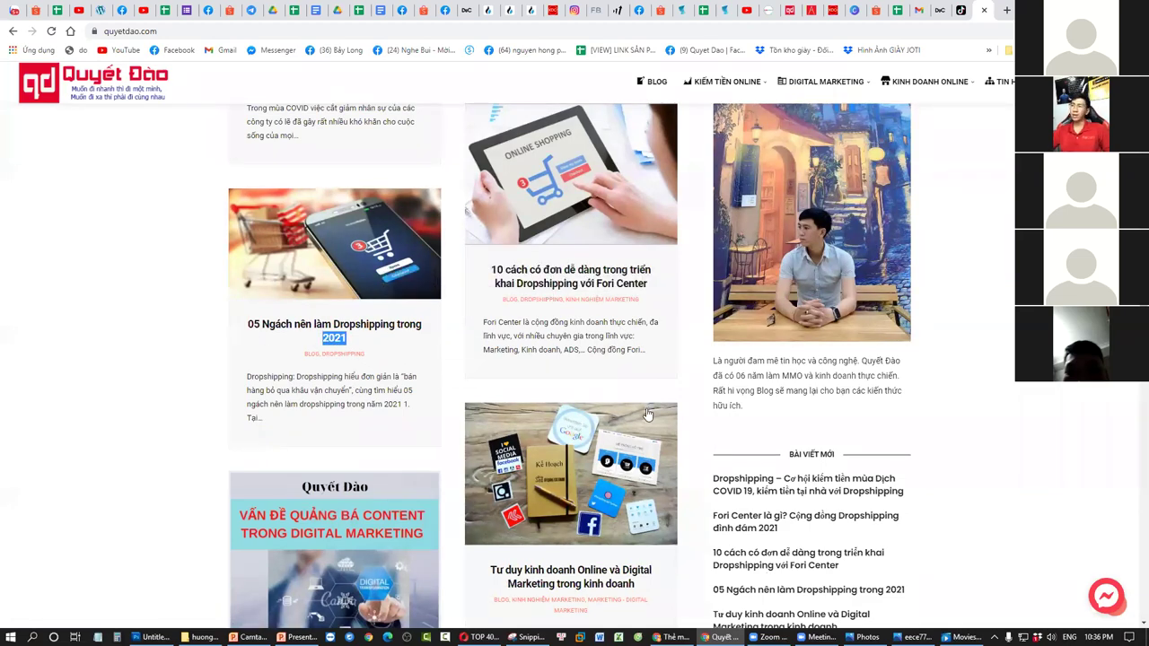
scroll(611, 402, "down", 10)
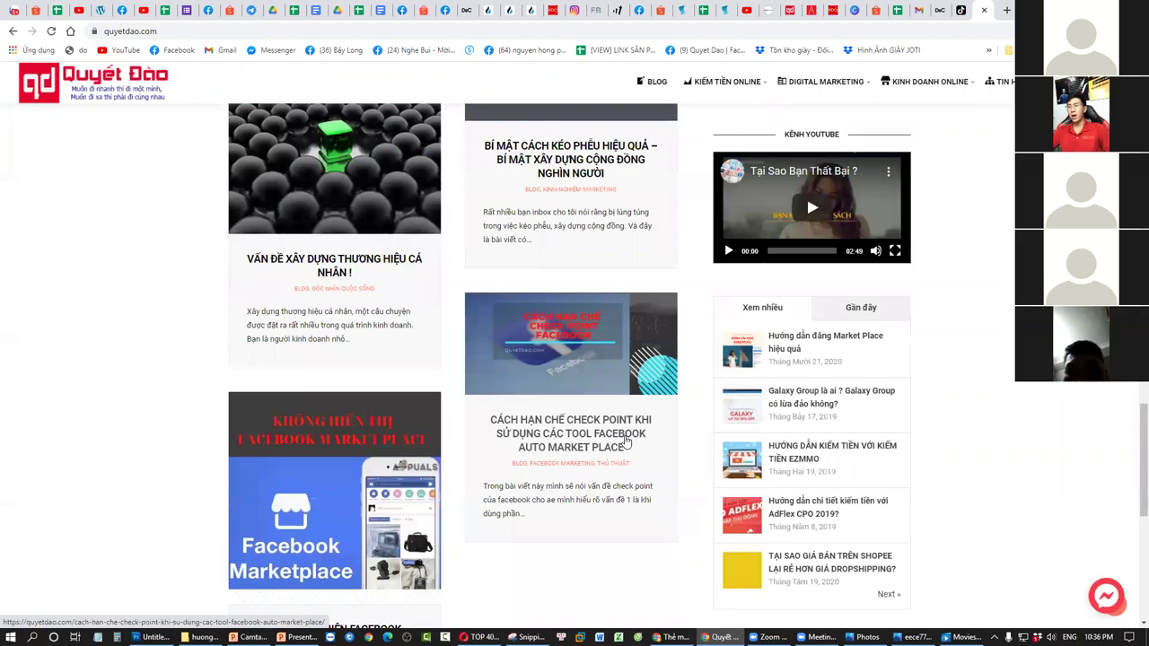
scroll(625, 442, "down", 3)
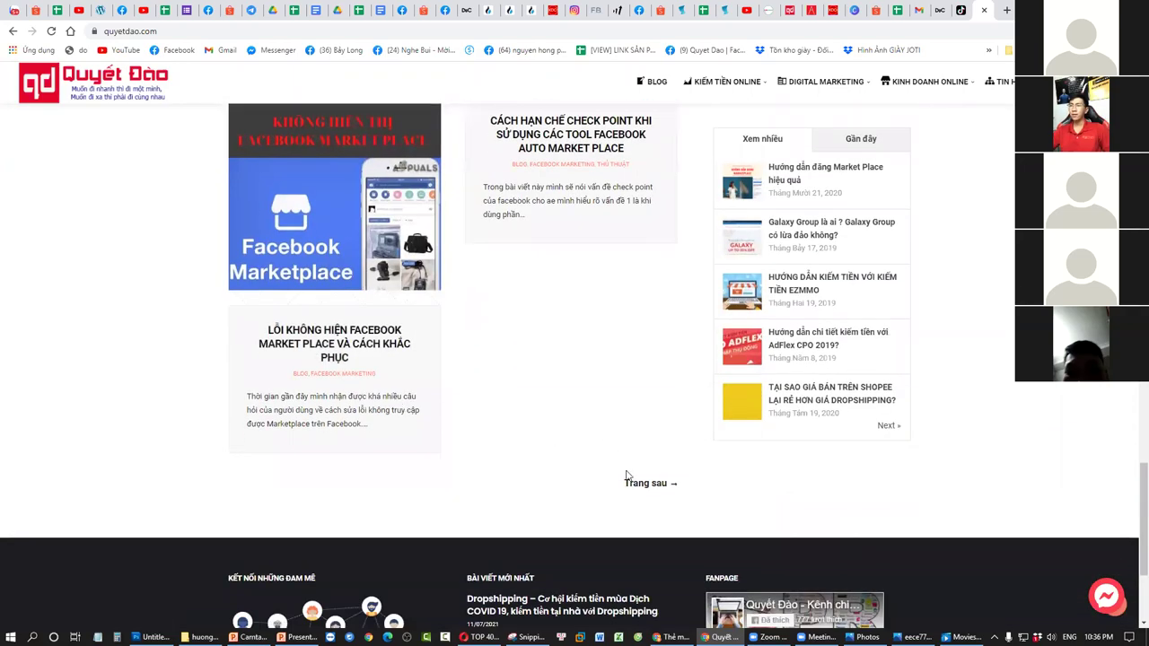
Go to the second page of blog articles and examine the posts about Marketplace, dropshipping, and websites.
left_click(660, 485)
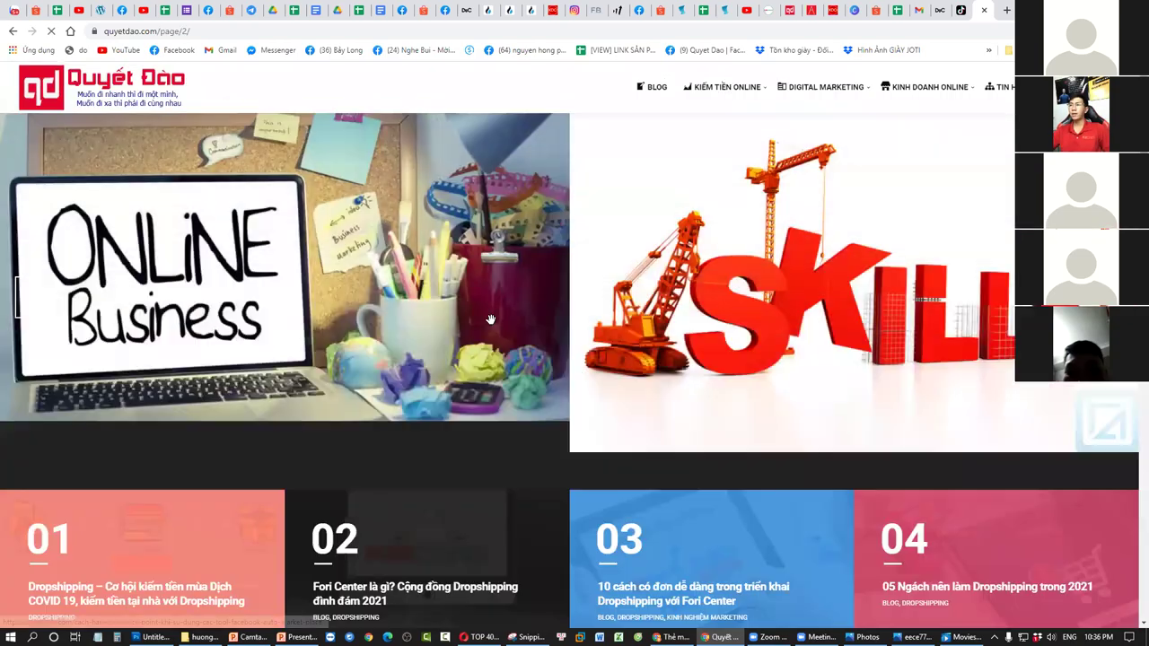
scroll(201, 406, "down", 10)
scroll(202, 407, "up", 10)
scroll(754, 496, "down", 3)
scroll(753, 497, "down", 7)
scroll(655, 371, "down", 5)
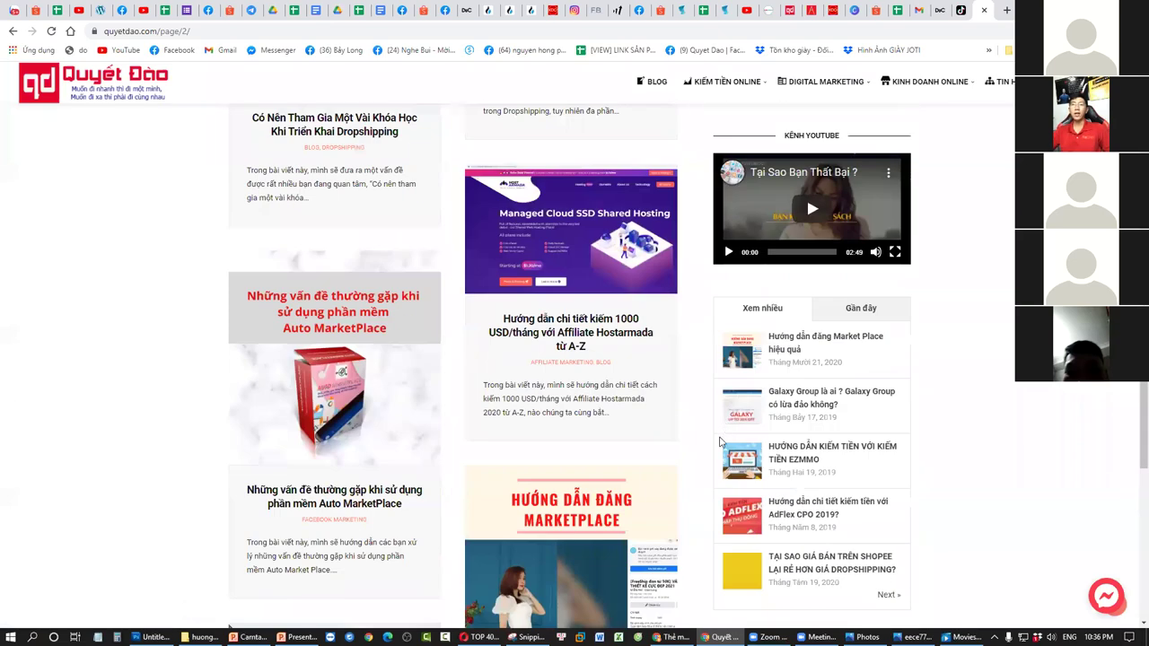
scroll(721, 434, "down", 8)
scroll(549, 157, "down", 1)
scroll(536, 269, "up", 6)
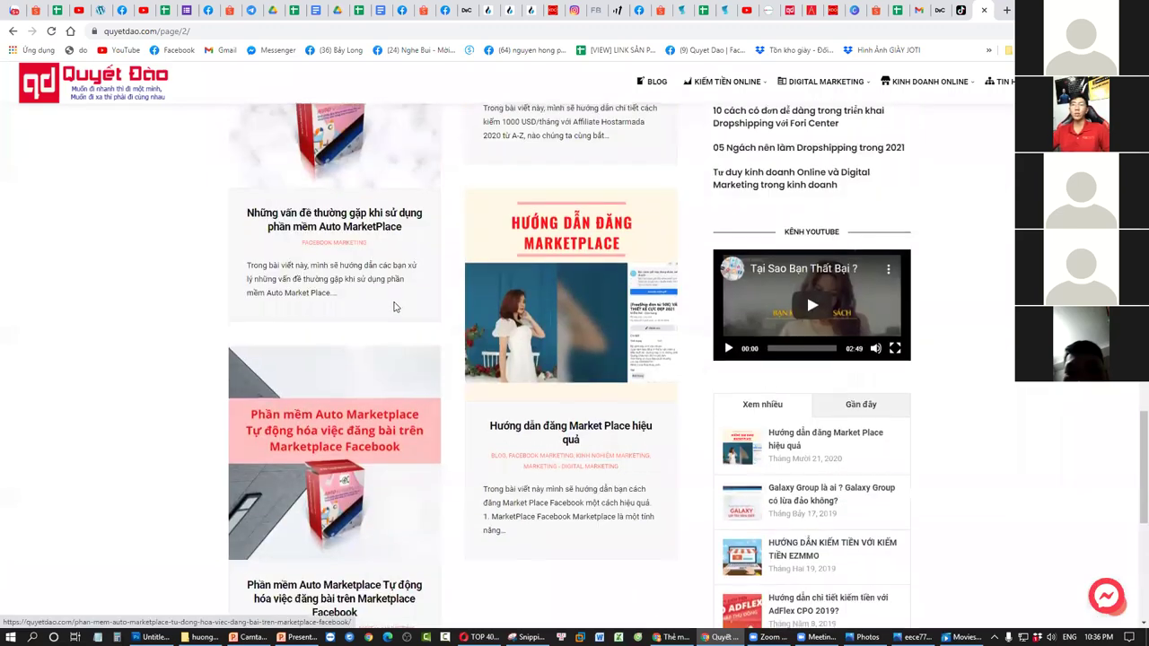
scroll(427, 260, "up", 2)
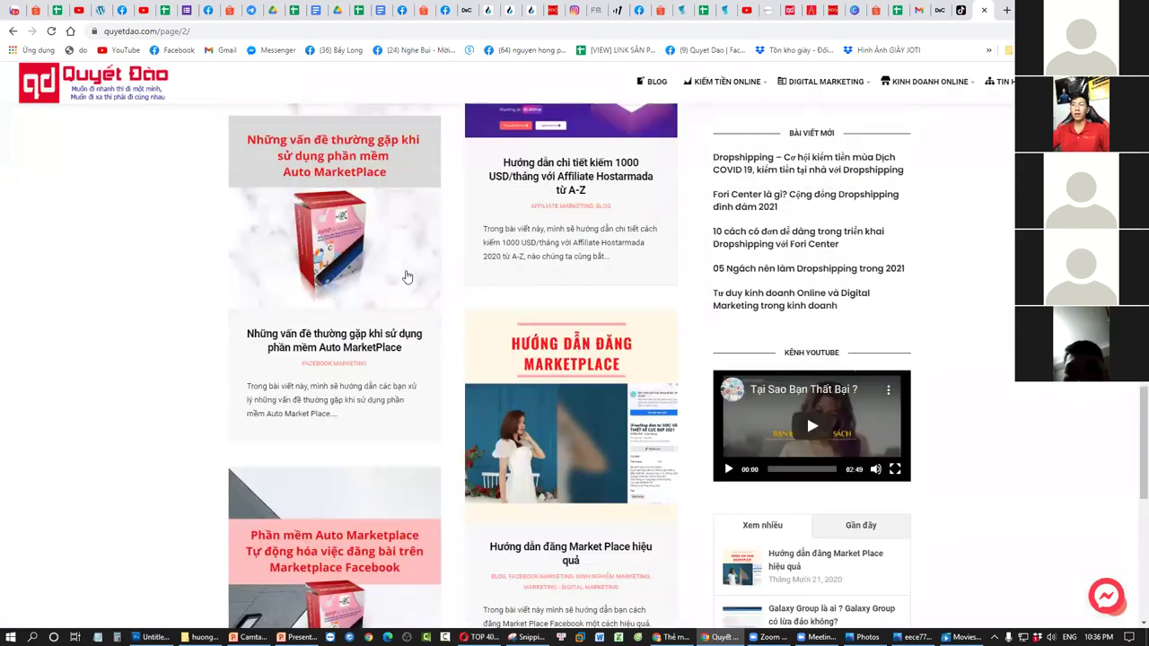
scroll(378, 266, "up", 7)
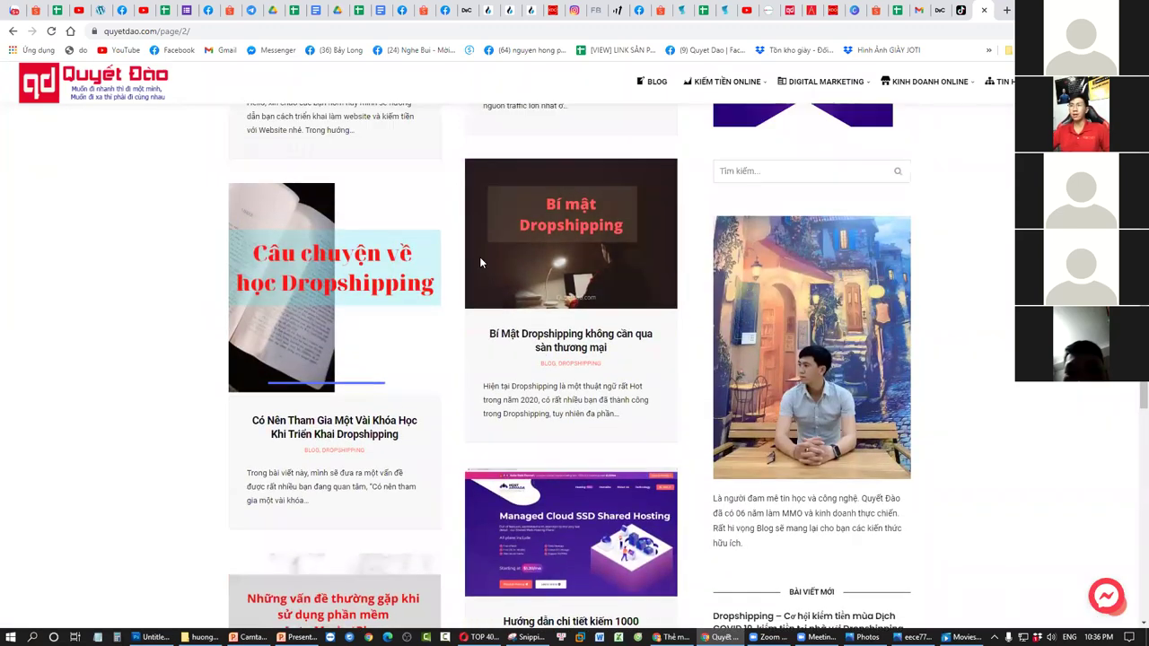
scroll(517, 358, "up", 3)
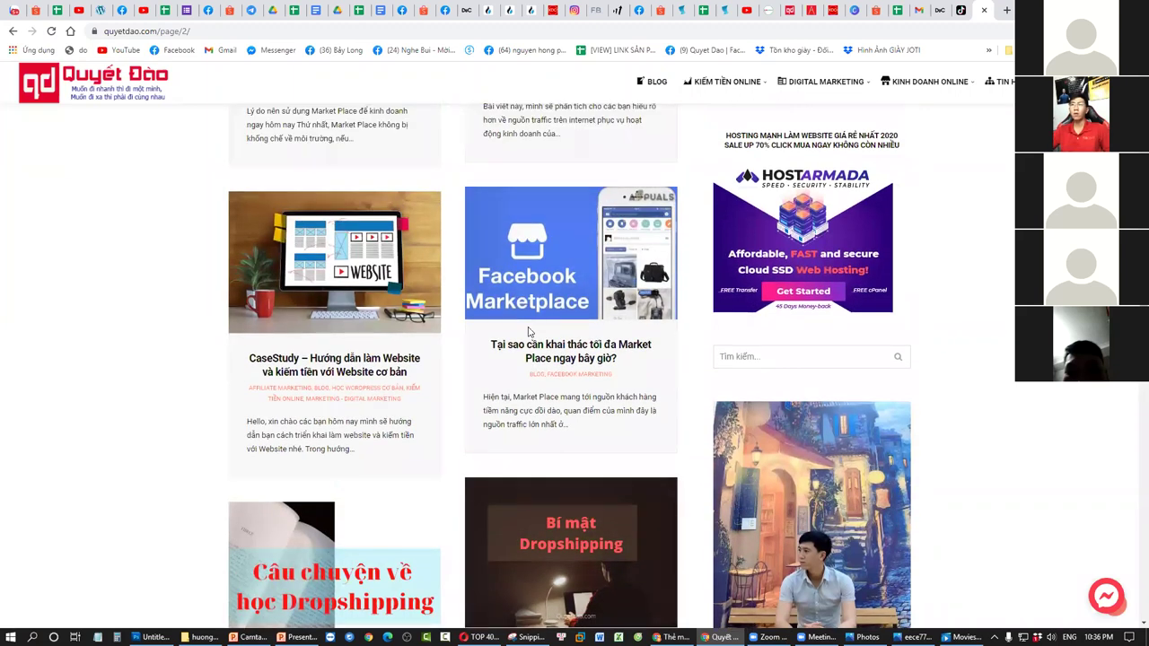
Search the quyetdao.com blog for "chat vip".
scroll(626, 272, "down", 4)
left_click(568, 81)
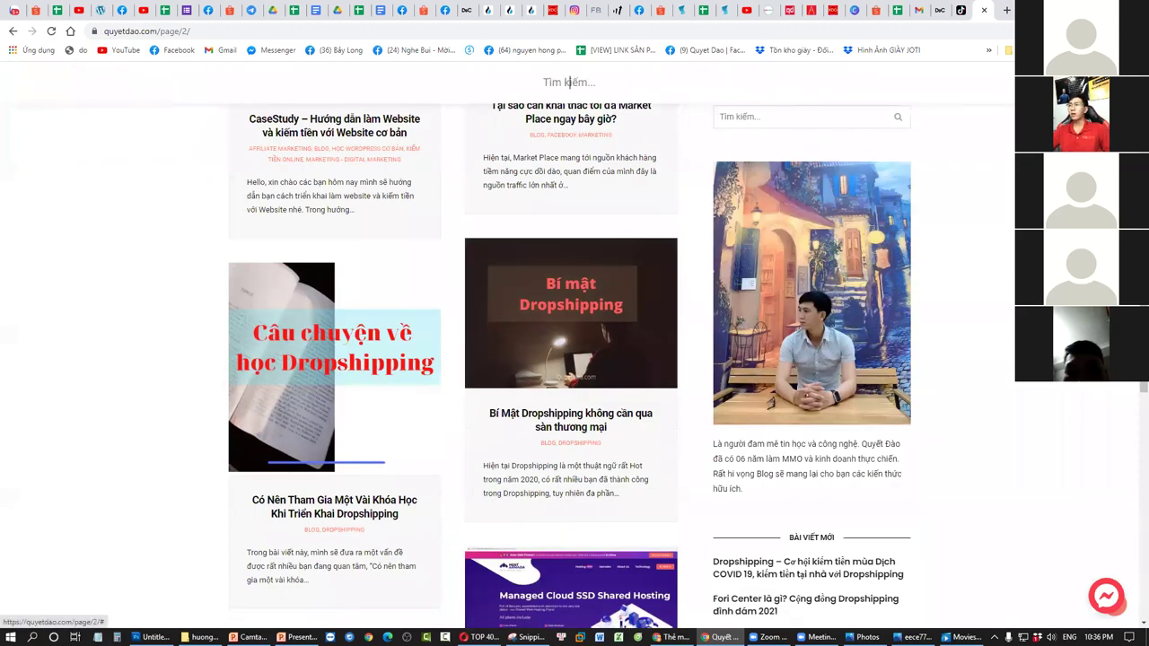
type("chất")
key("BackSpace")
key("BackSpace")
type("at ")
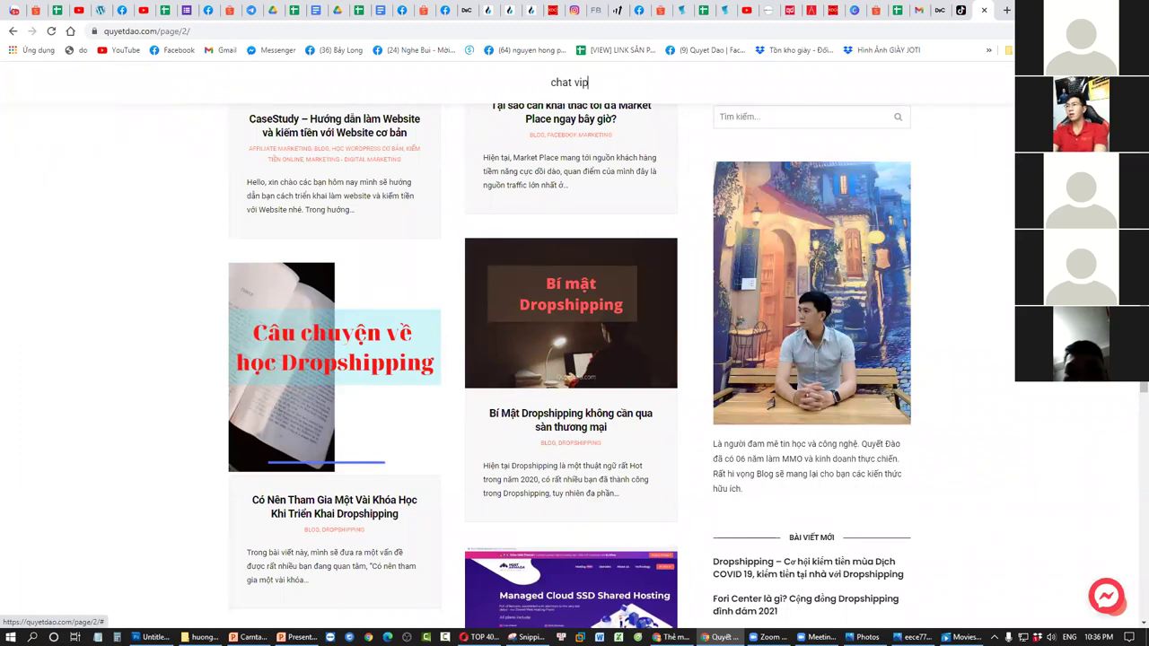
type("vip")
key("Return")
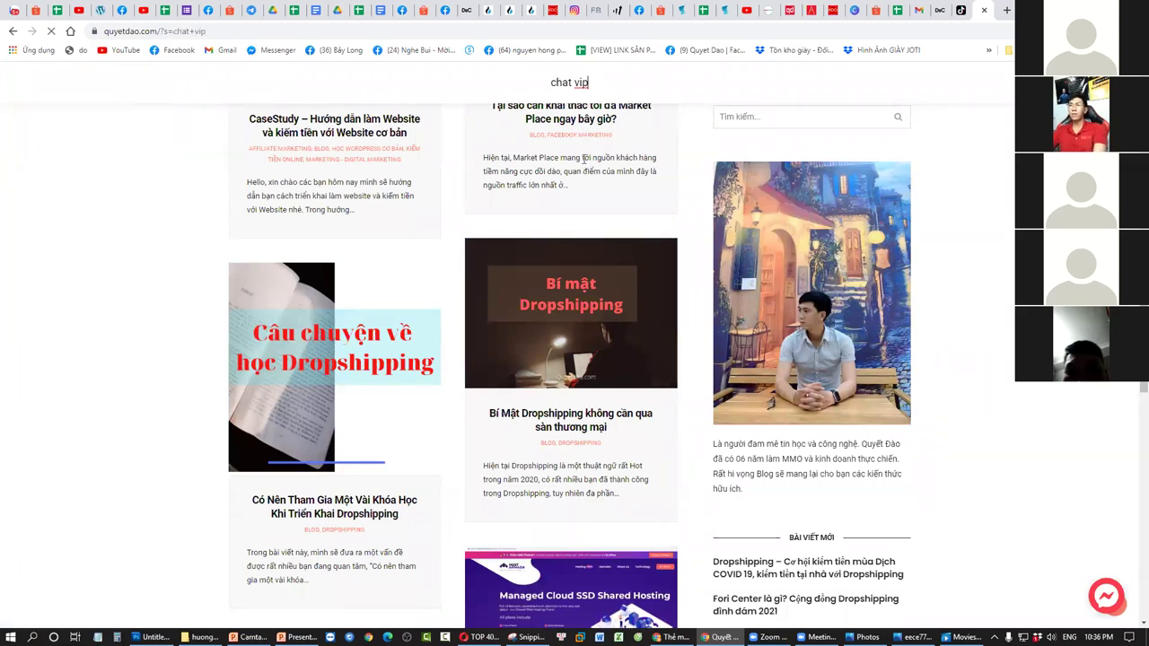
Go to the second page of the search results and open the Chat VIP 1 article about building a targeted Facebook customer list.
scroll(674, 380, "down", 8)
scroll(677, 394, "down", 15)
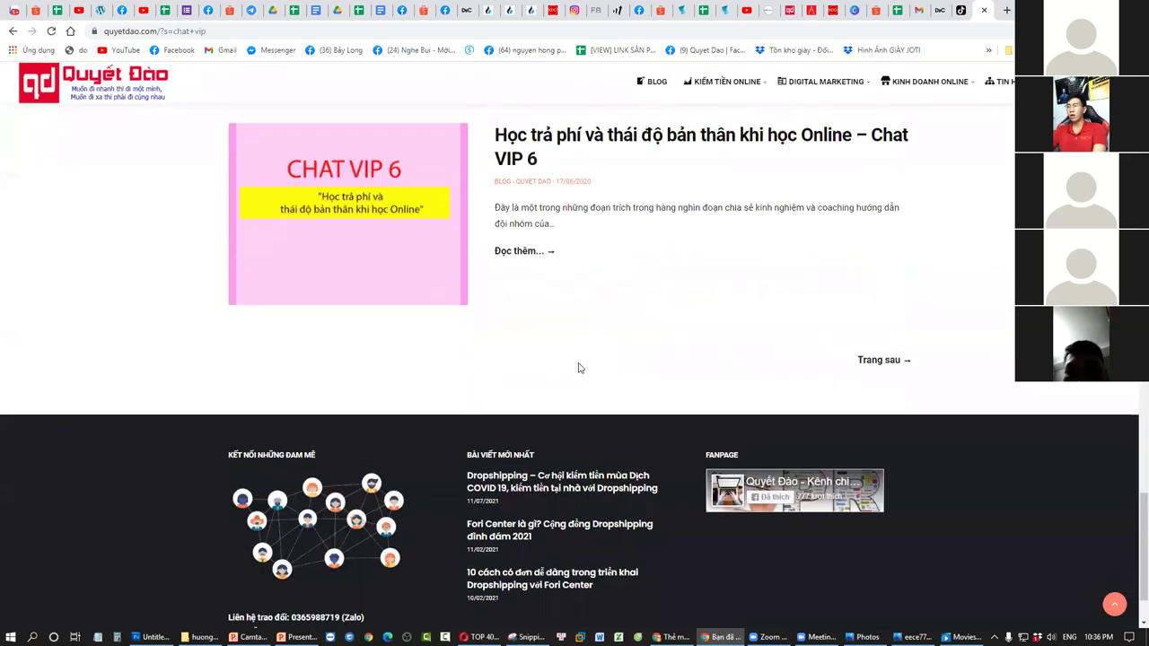
scroll(616, 413, "up", 1)
left_click(893, 486)
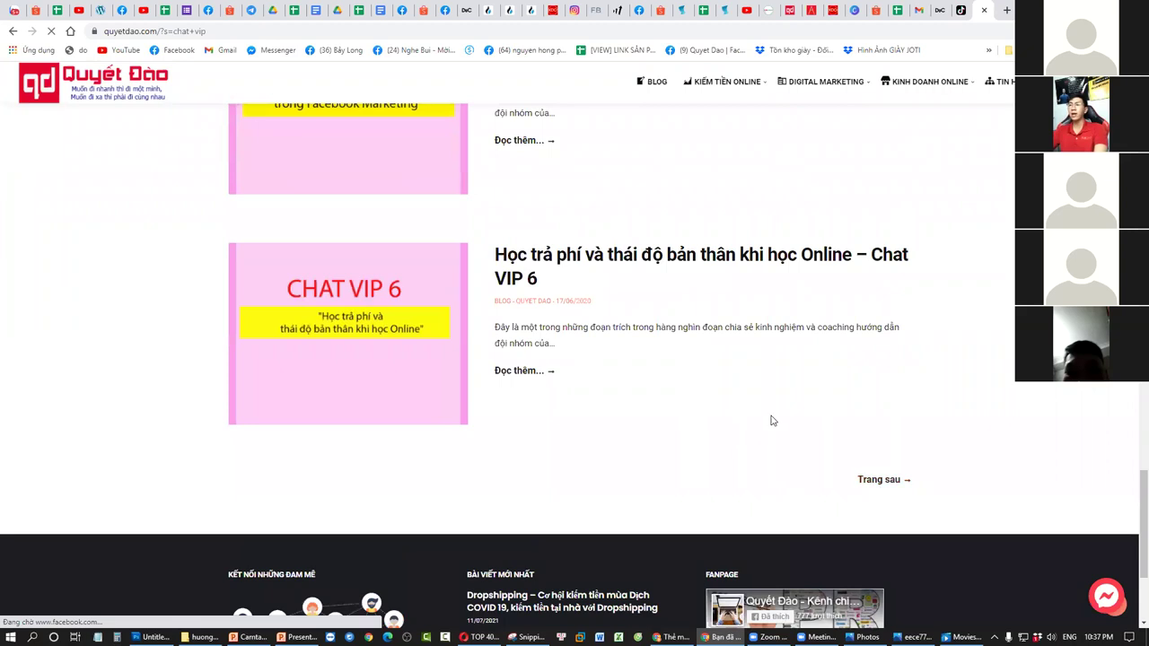
scroll(769, 499, "down", 7)
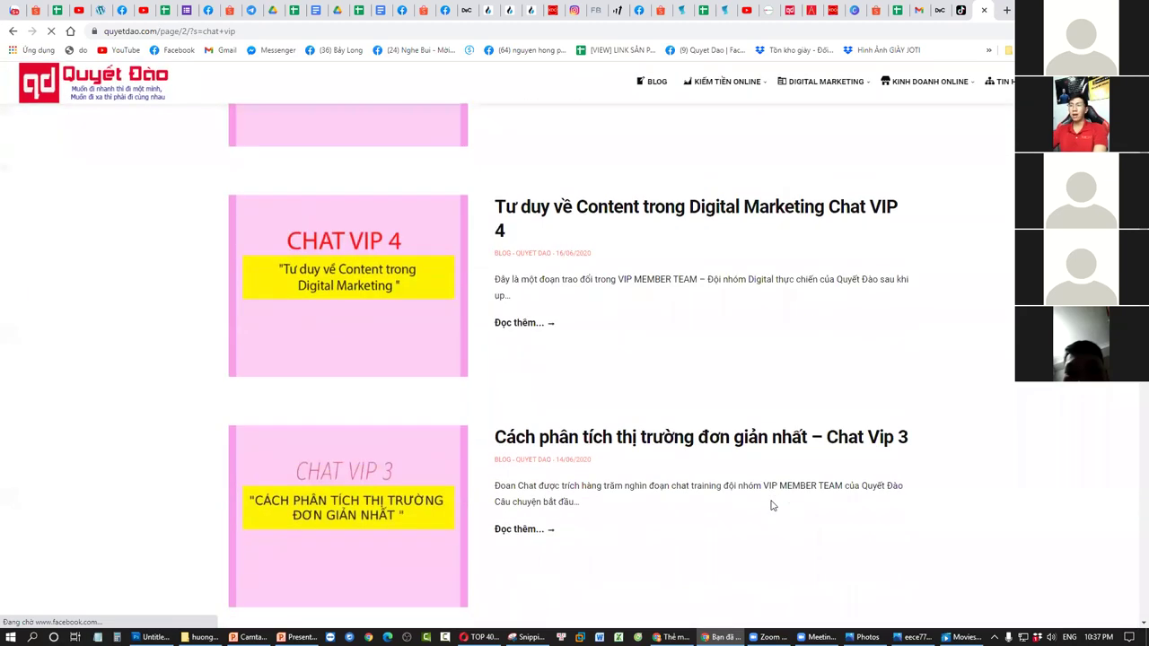
scroll(718, 484, "down", 4)
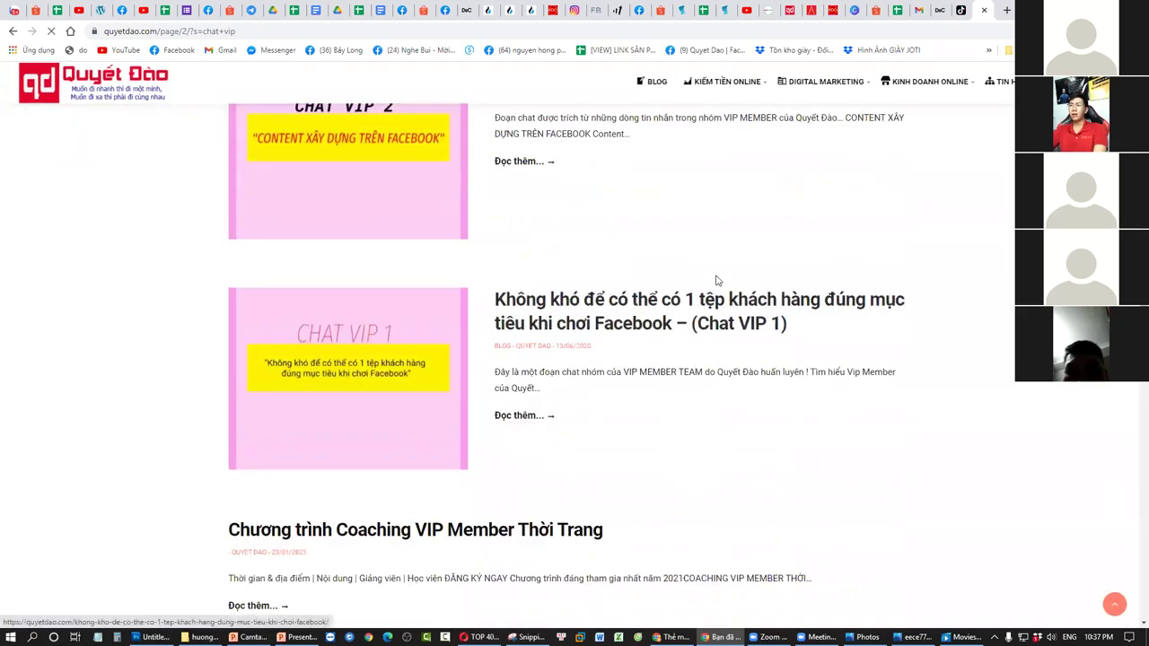
left_click(723, 334)
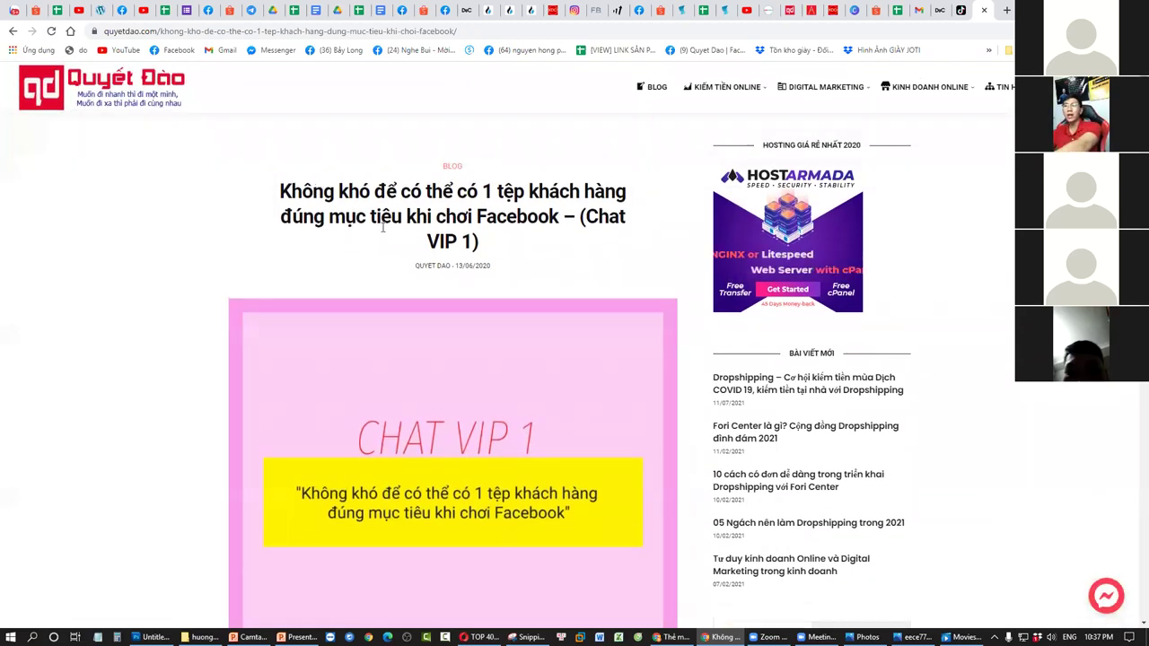
Examine the Chat VIP 1 article's steps, its livestream comment screenshot, and the suggested Facebook groups example.
scroll(516, 248, "down", 8)
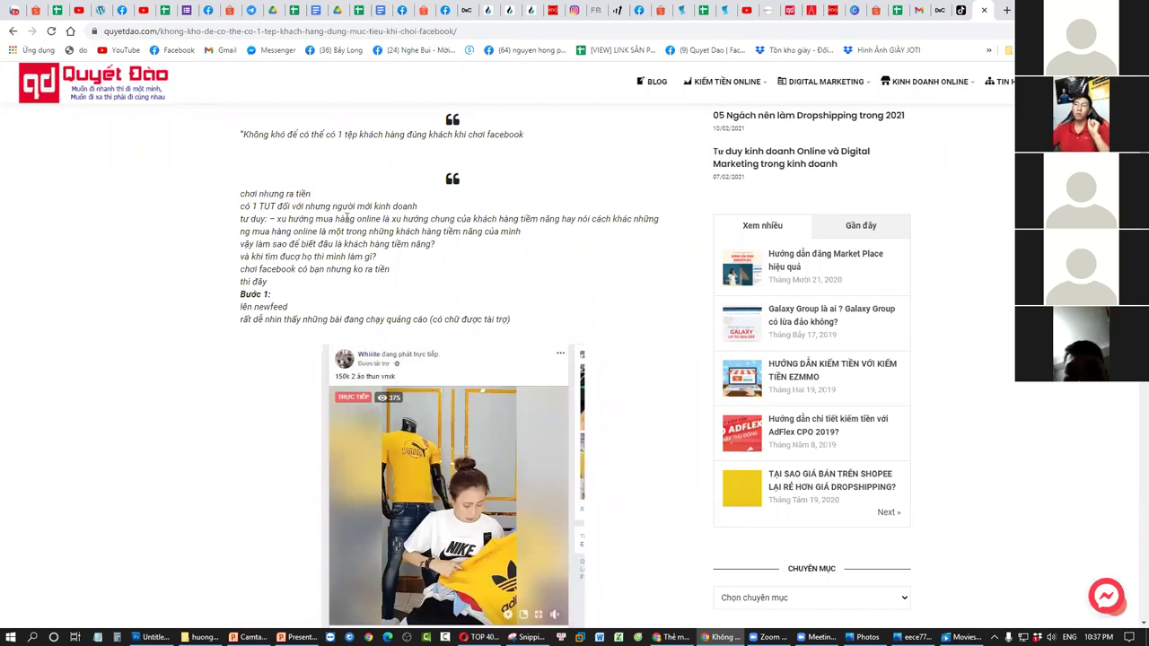
scroll(400, 251, "down", 3)
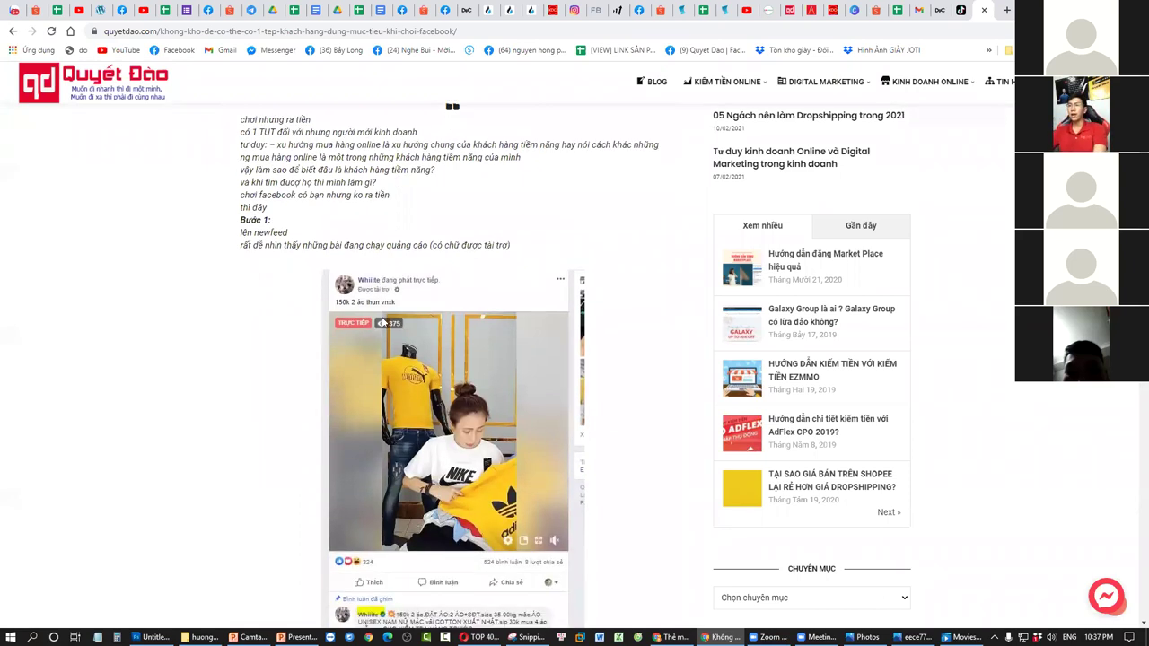
scroll(490, 344, "down", 1)
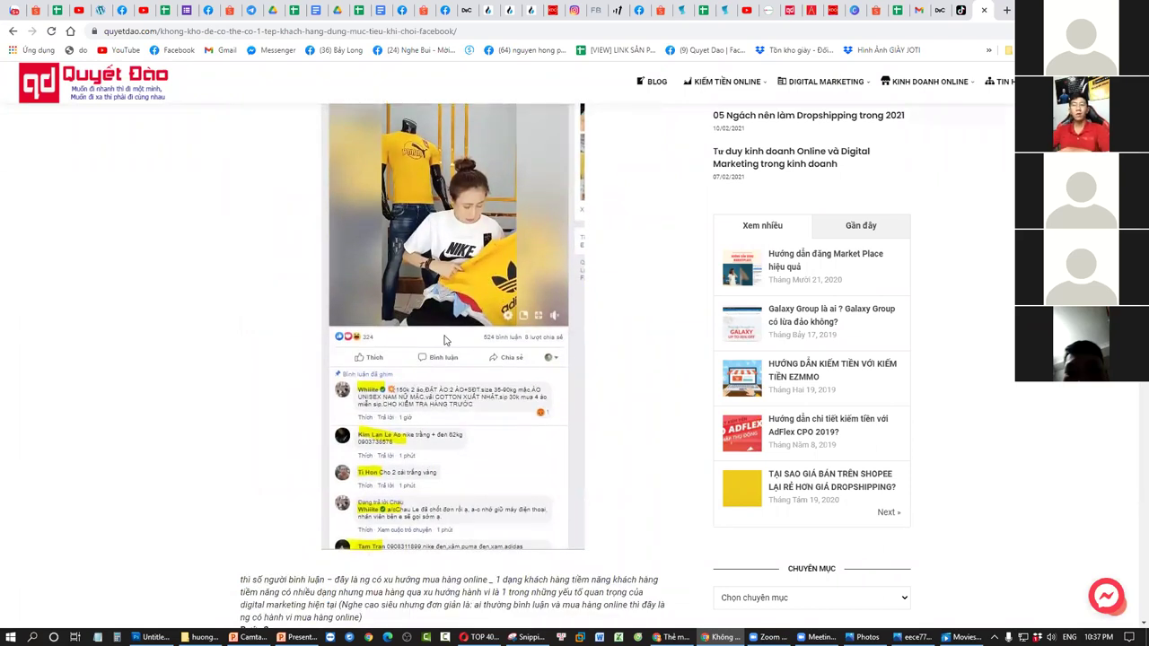
scroll(444, 339, "down", 9)
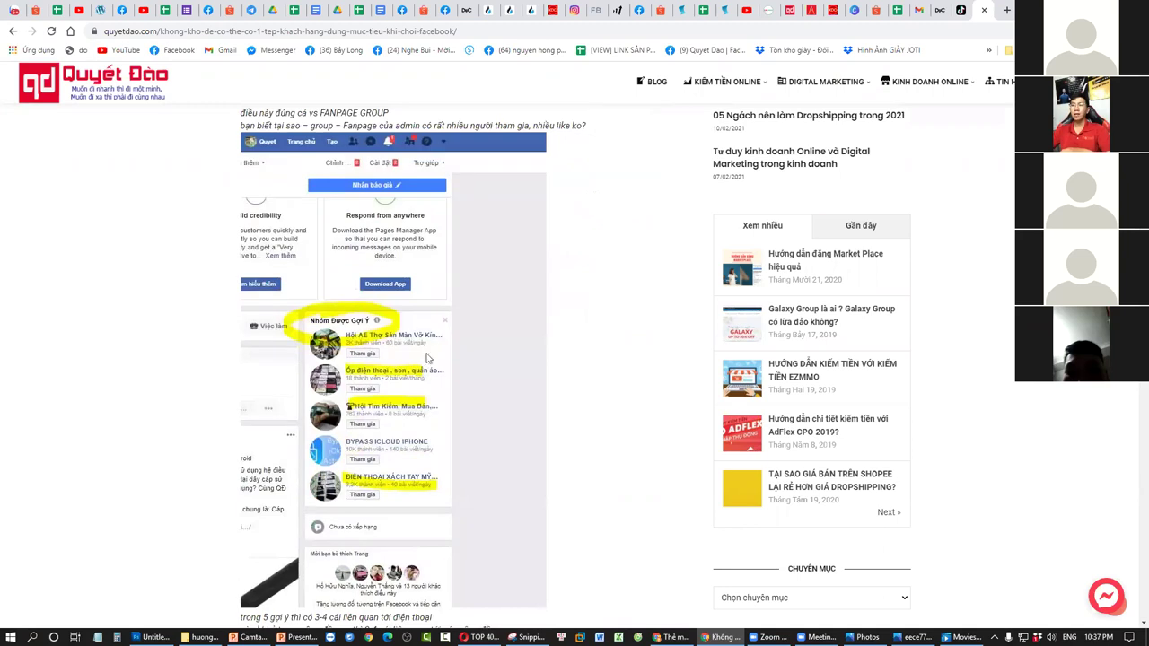
scroll(377, 345, "down", 2)
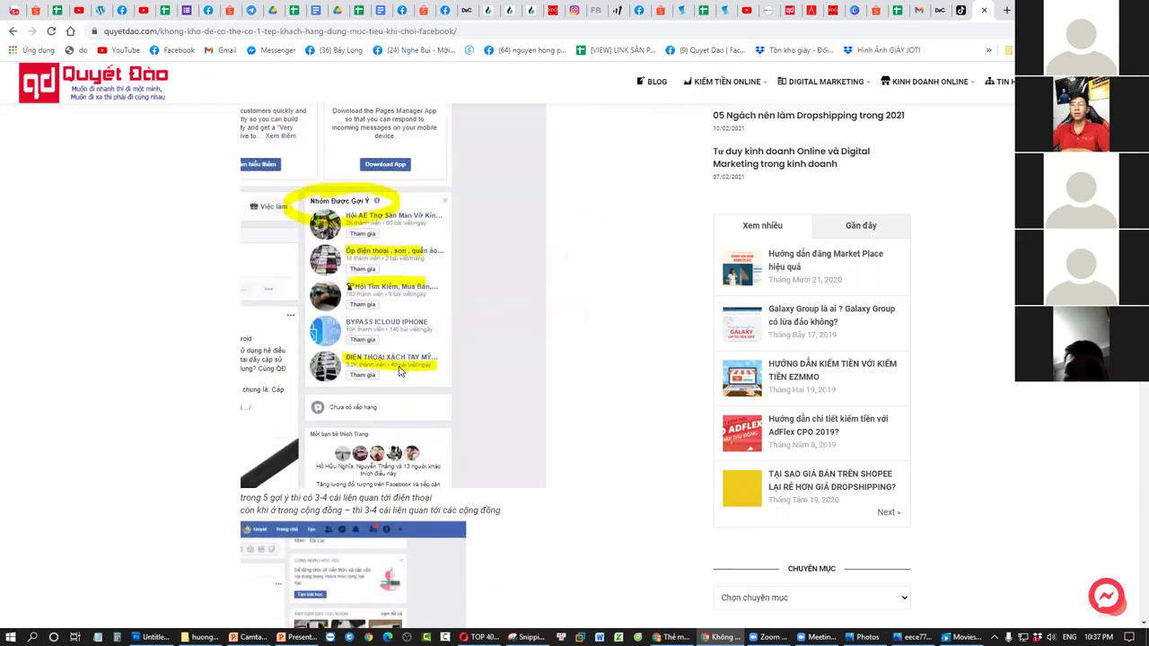
scroll(401, 372, "up", 10)
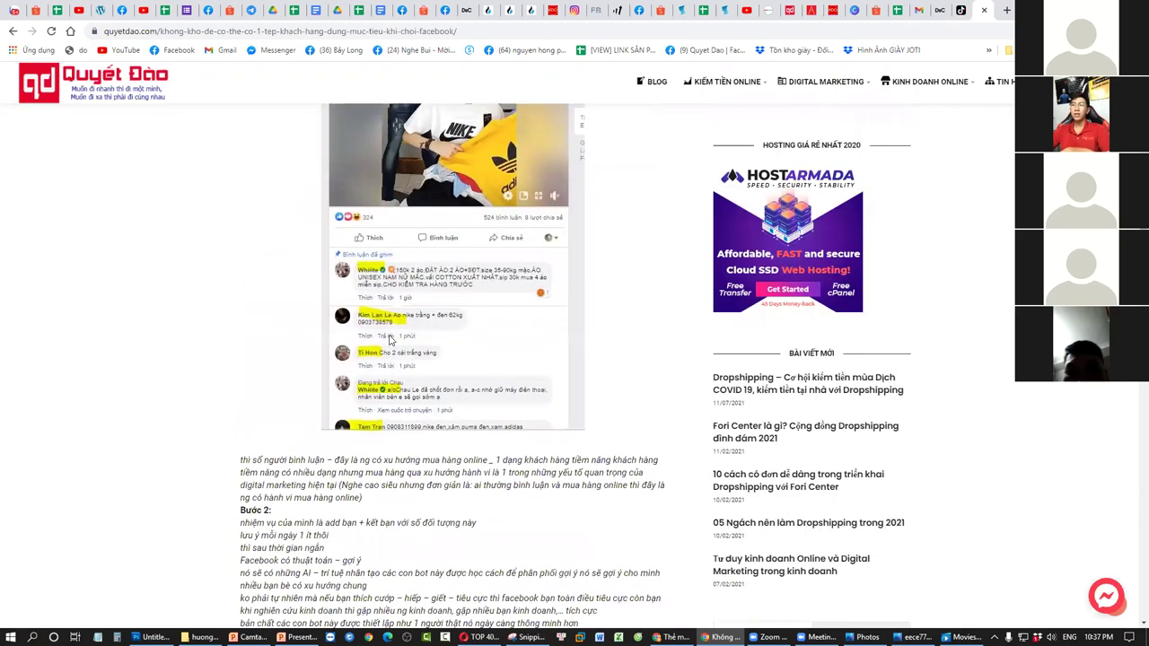
scroll(392, 360, "up", 1)
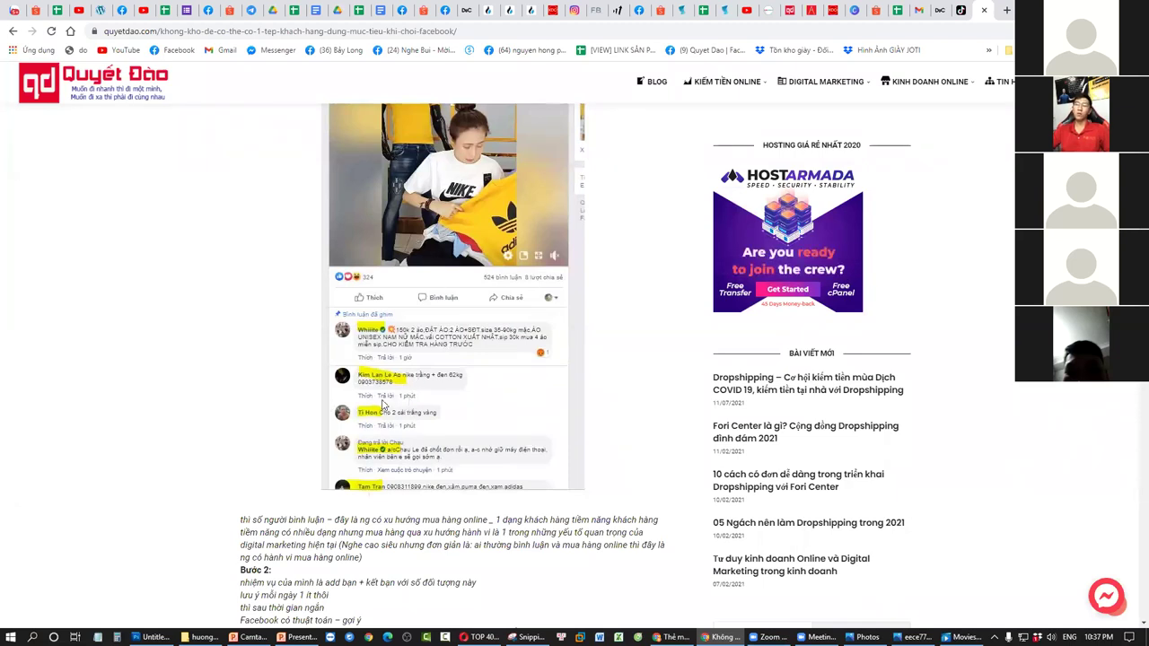
scroll(399, 314, "down", 1)
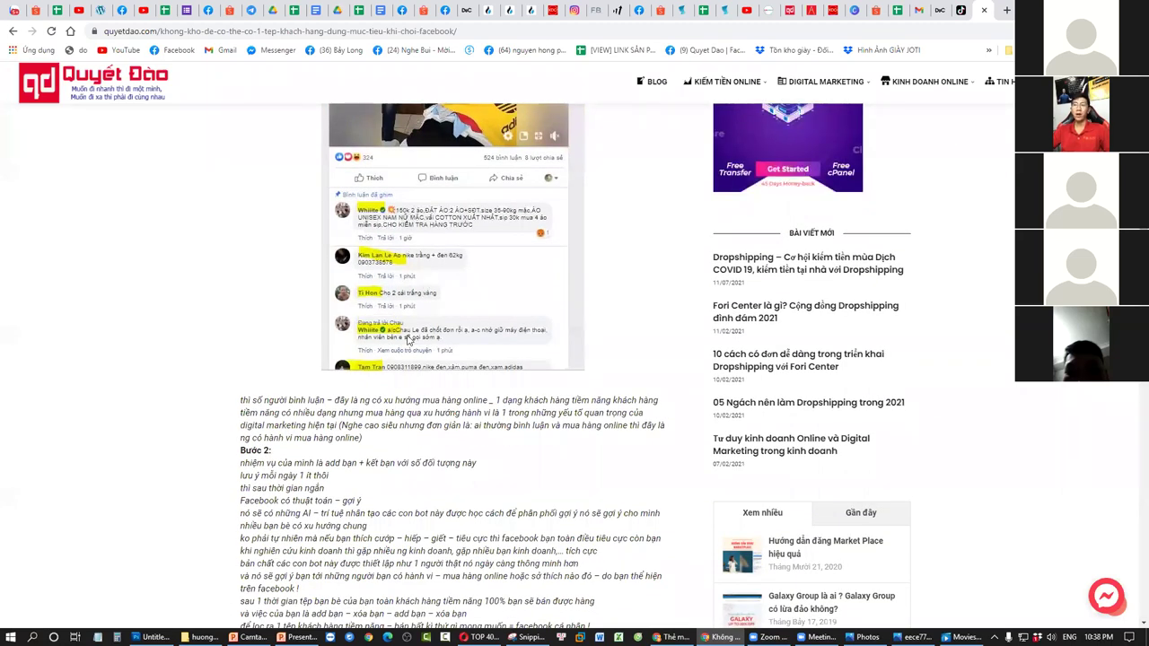
scroll(400, 297, "down", 2)
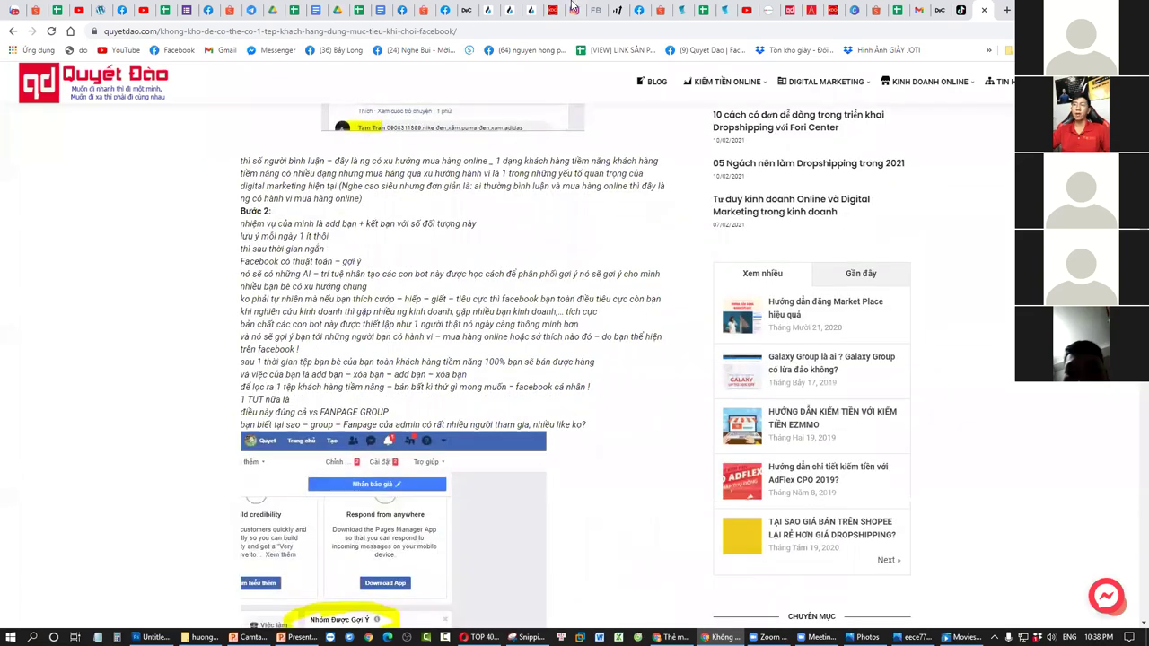
Switch to the open Instagram page and examine the shop and personal posts in the home feed.
left_click(572, 9)
scroll(417, 350, "down", 5)
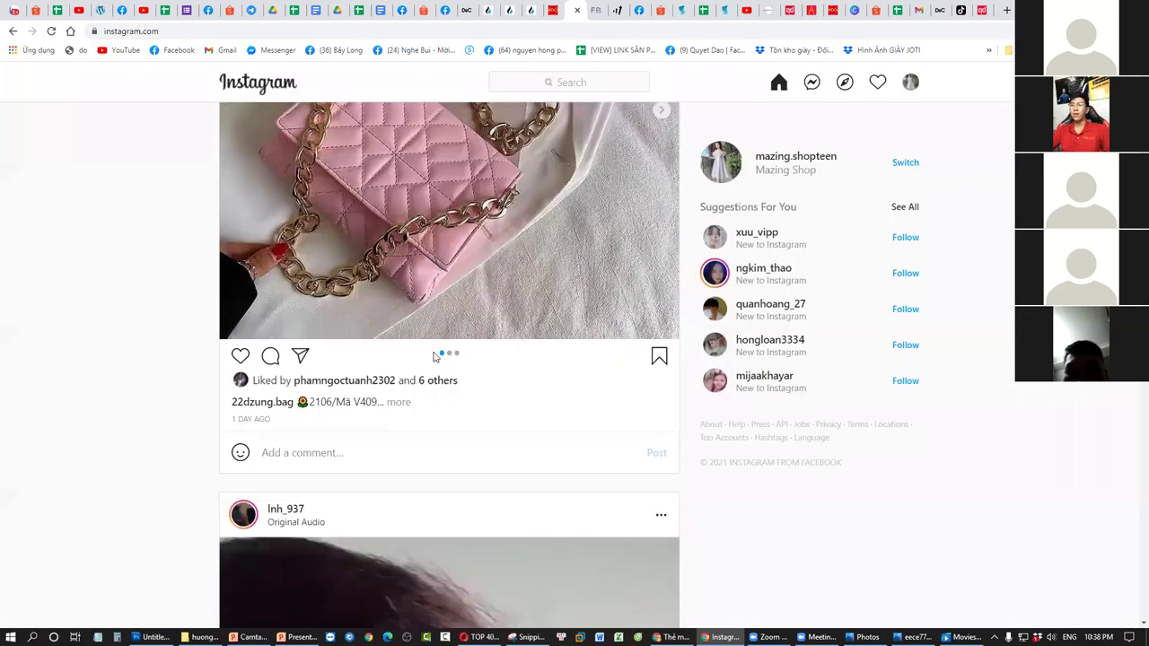
scroll(438, 359, "down", 8)
scroll(440, 364, "down", 3)
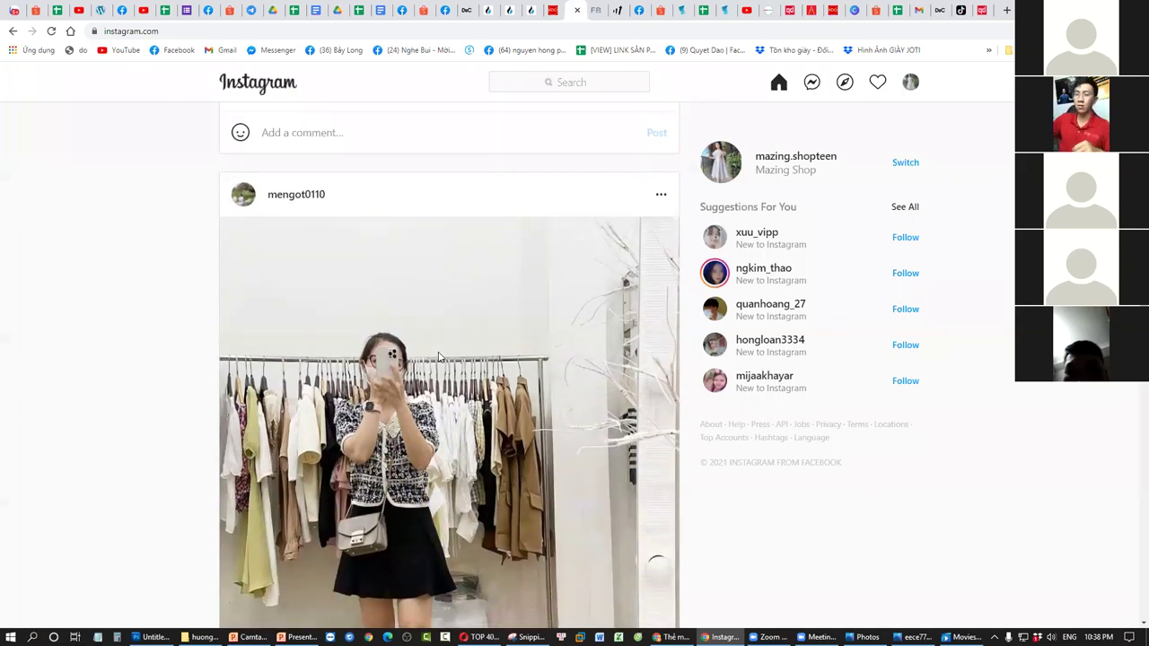
scroll(411, 381, "down", 1)
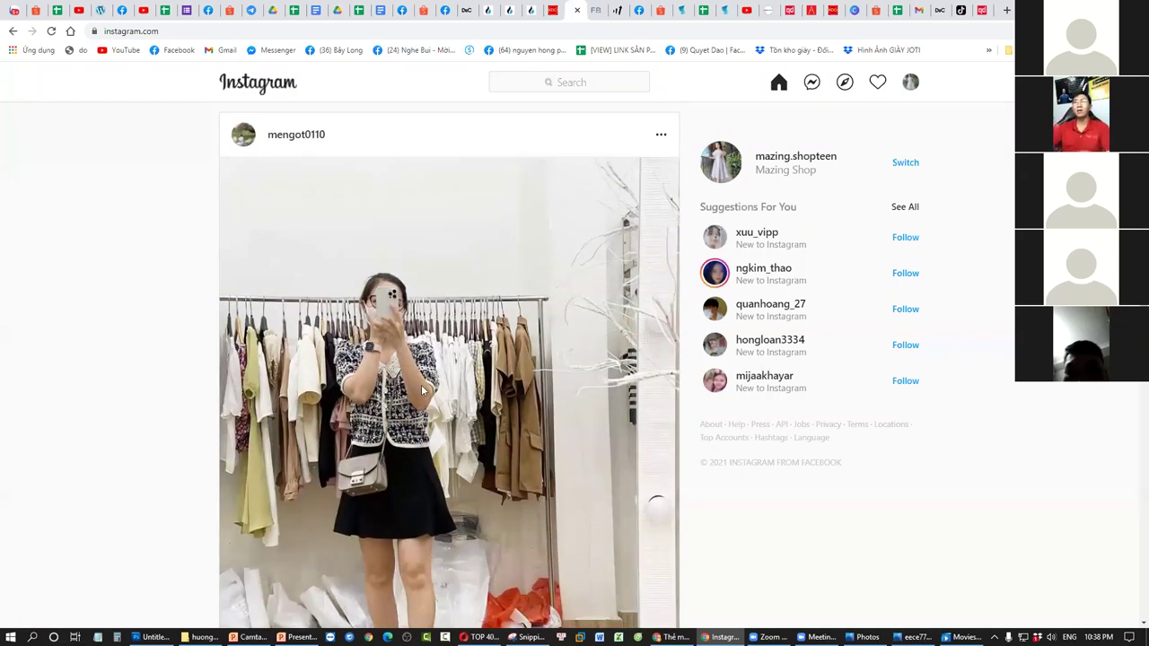
scroll(466, 441, "down", 15)
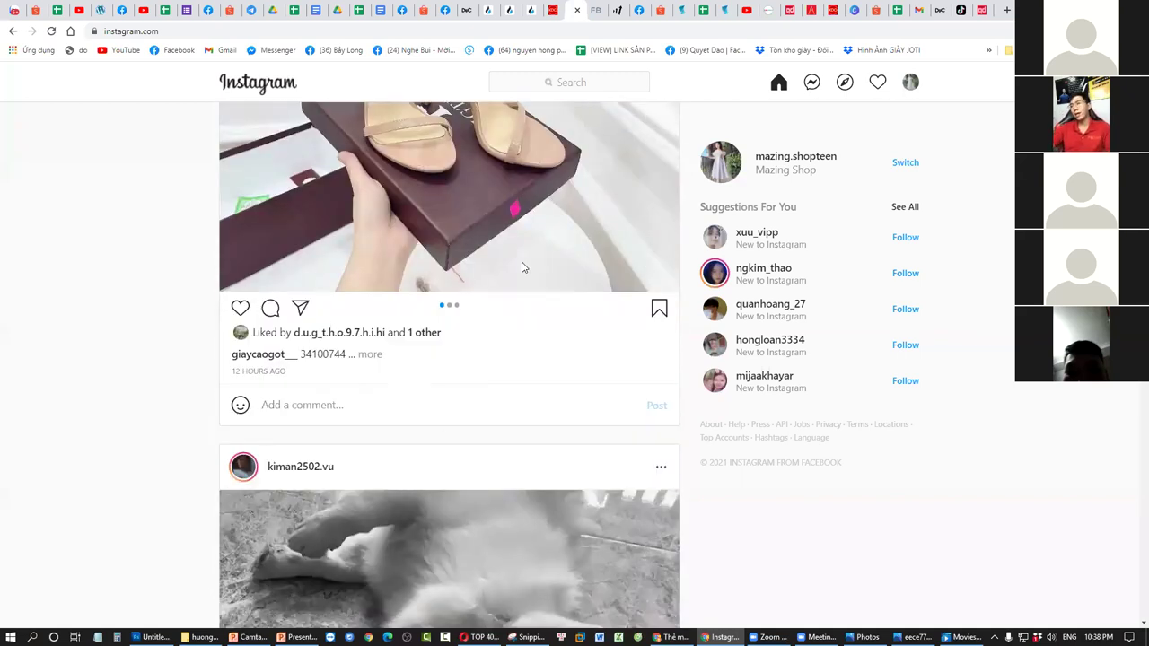
scroll(554, 336, "down", 7)
scroll(382, 267, "down", 17)
scroll(311, 381, "down", 7)
scroll(379, 461, "down", 20)
scroll(568, 490, "down", 12)
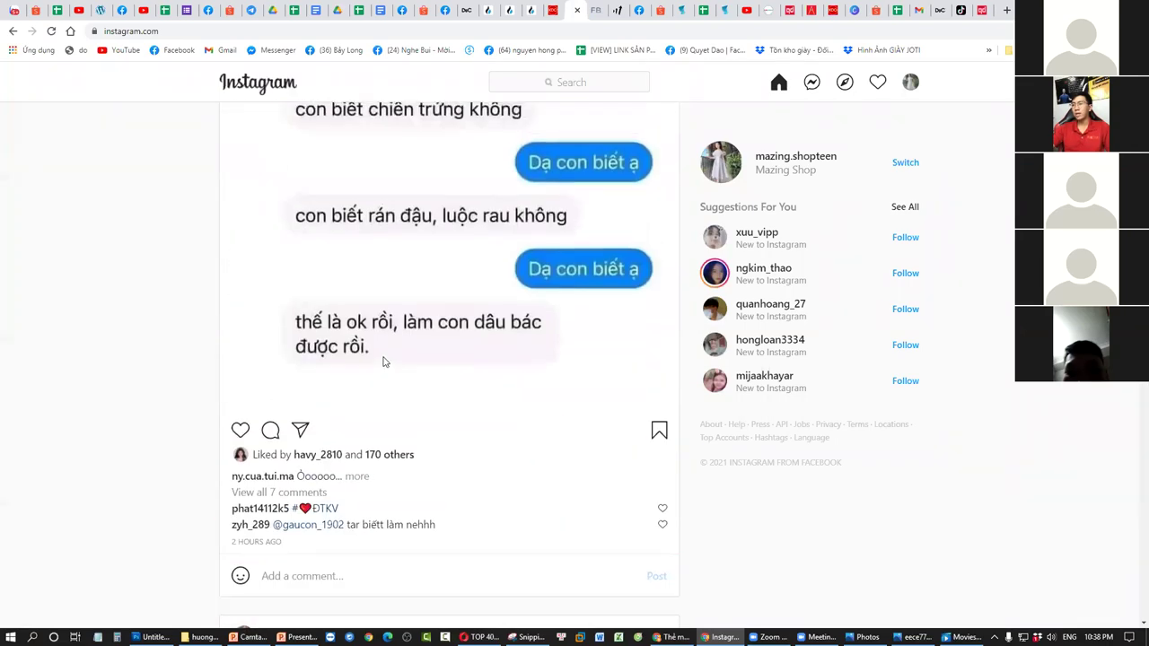
scroll(386, 370, "up", 5)
scroll(389, 380, "down", 10)
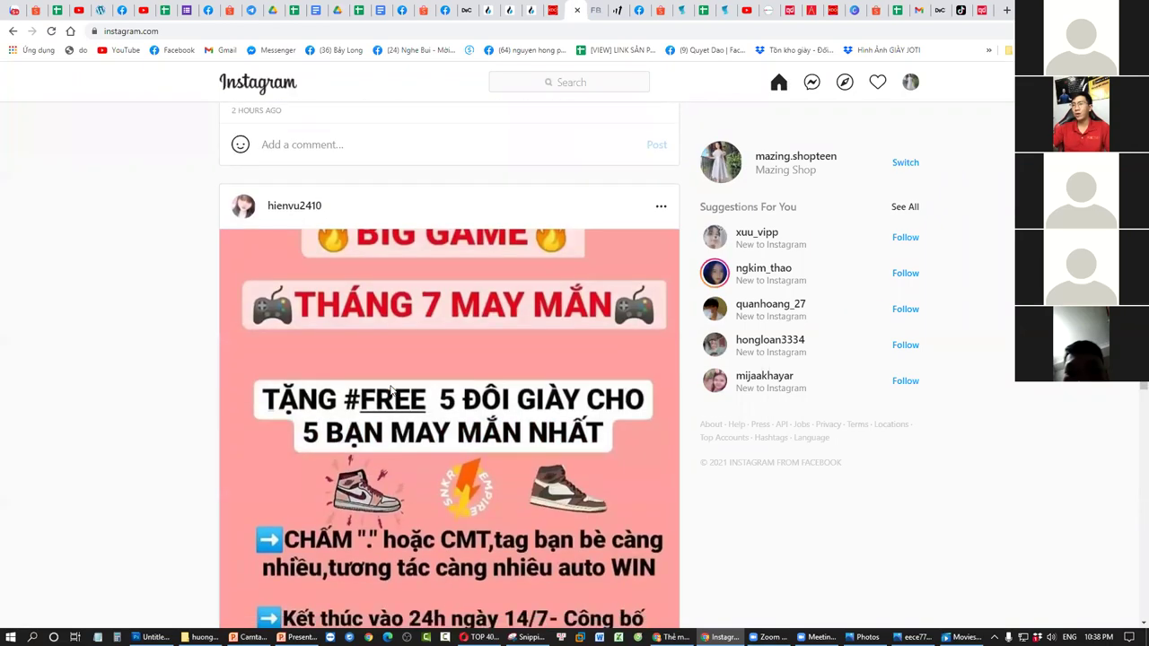
scroll(389, 388, "down", 12)
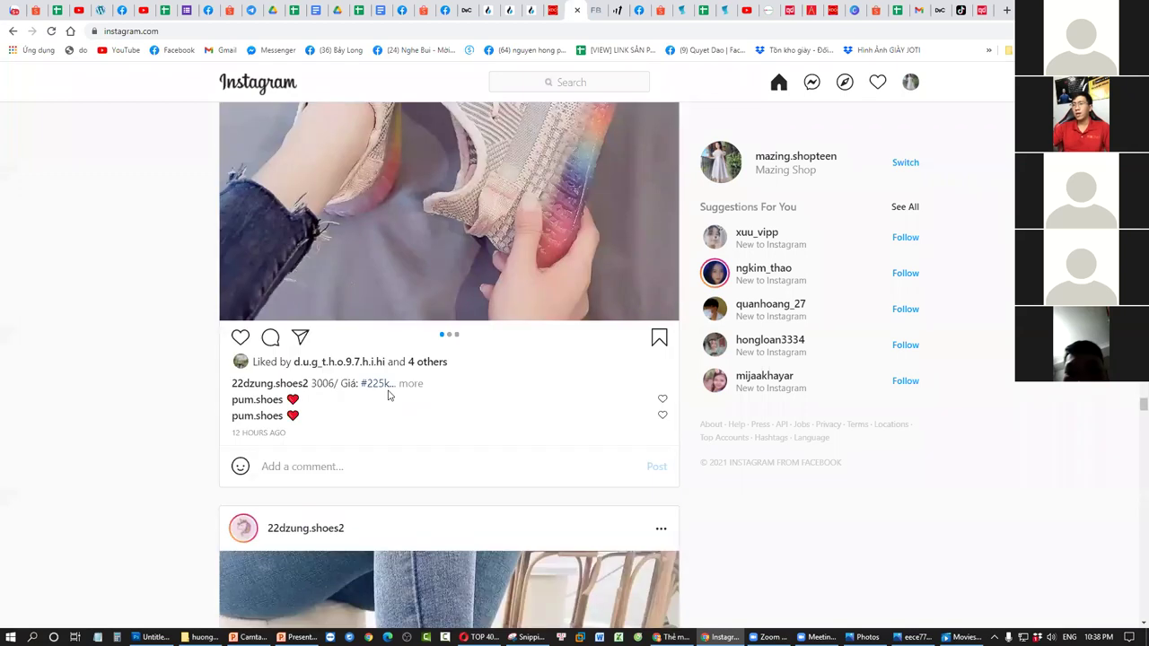
scroll(389, 395, "down", 3)
scroll(394, 407, "up", 1)
scroll(394, 407, "down", 2)
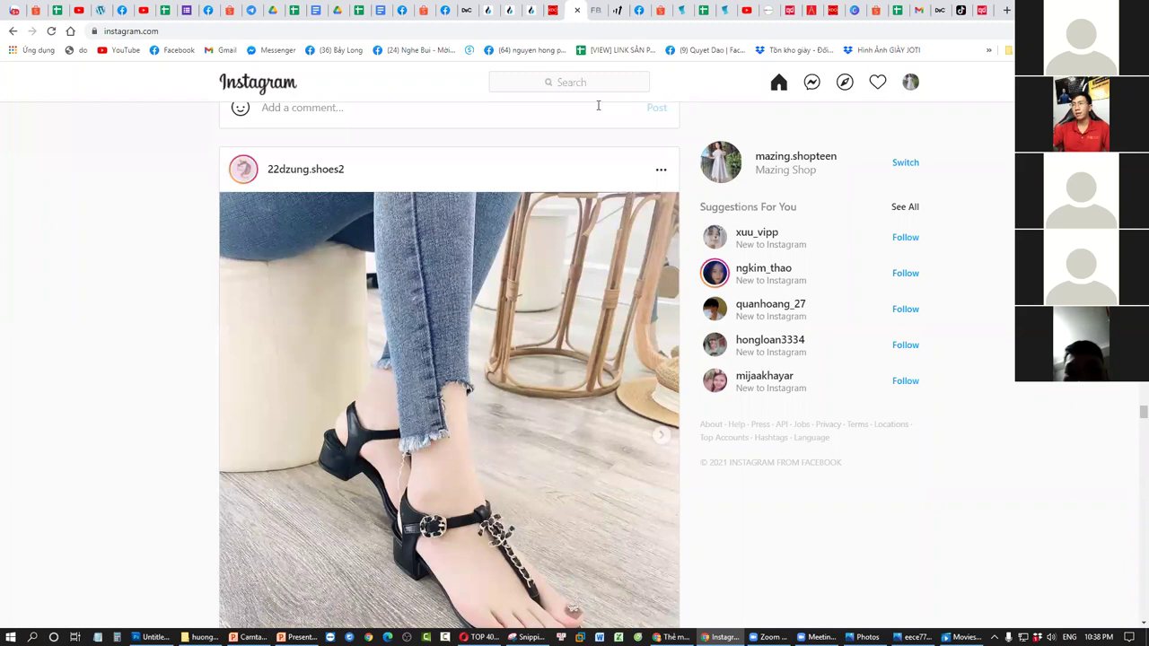
scroll(539, 327, "down", 11)
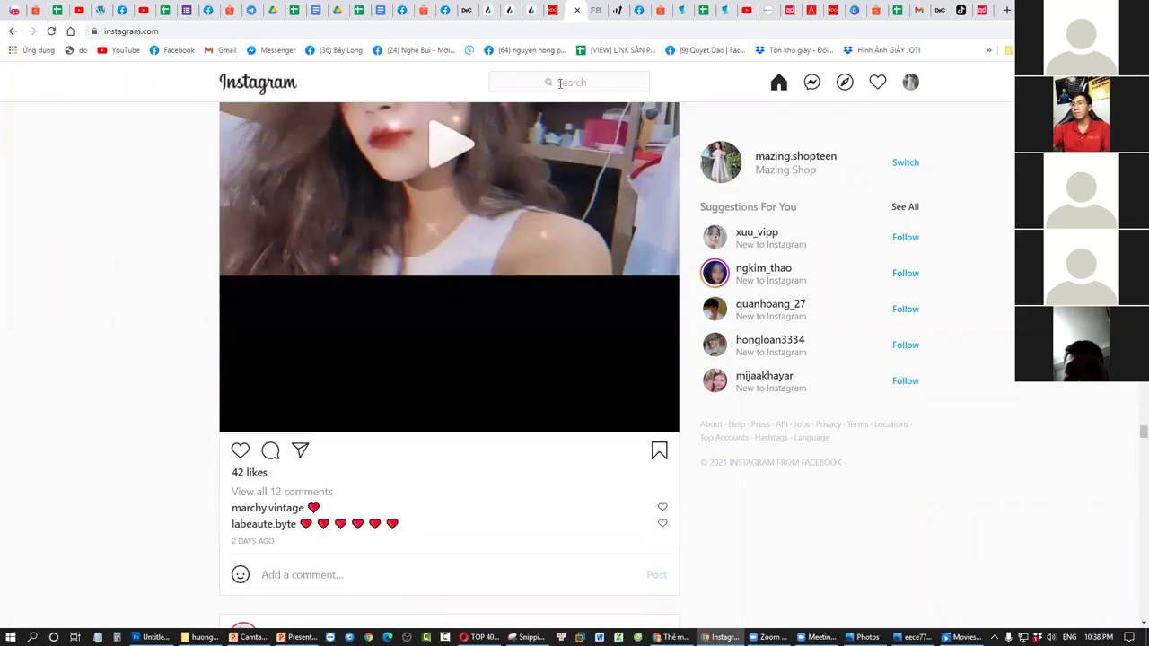
Search Instagram for "thời trang", open the ly.store_thoitrangnu profile, and look over its product posts.
left_click(559, 83)
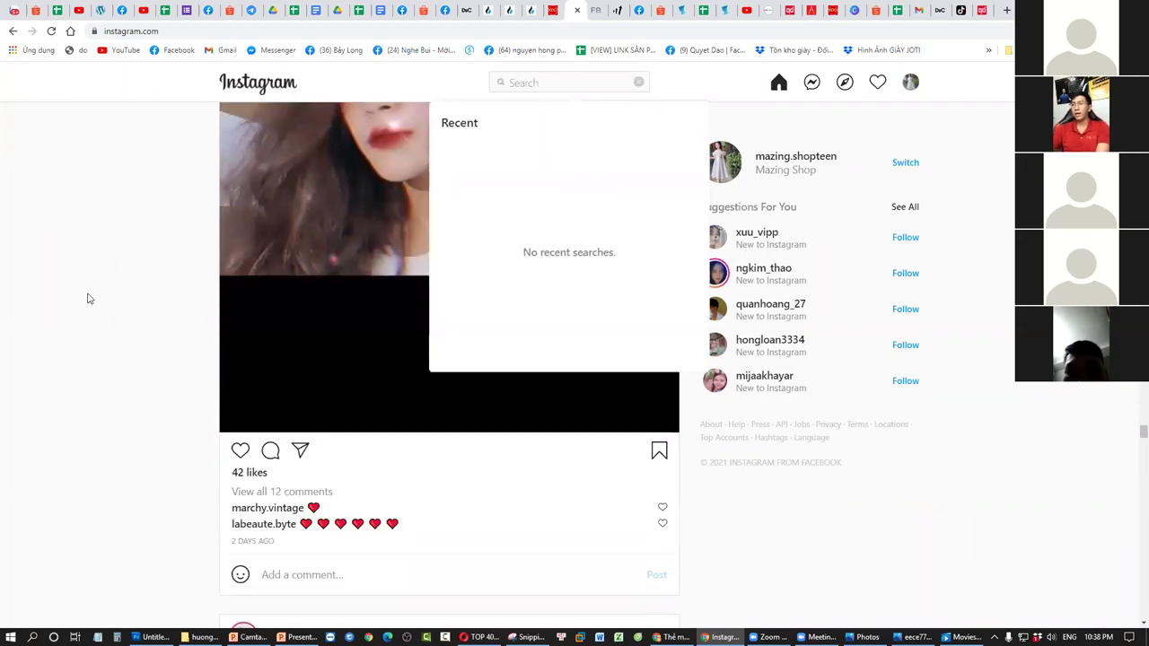
type("thời trang")
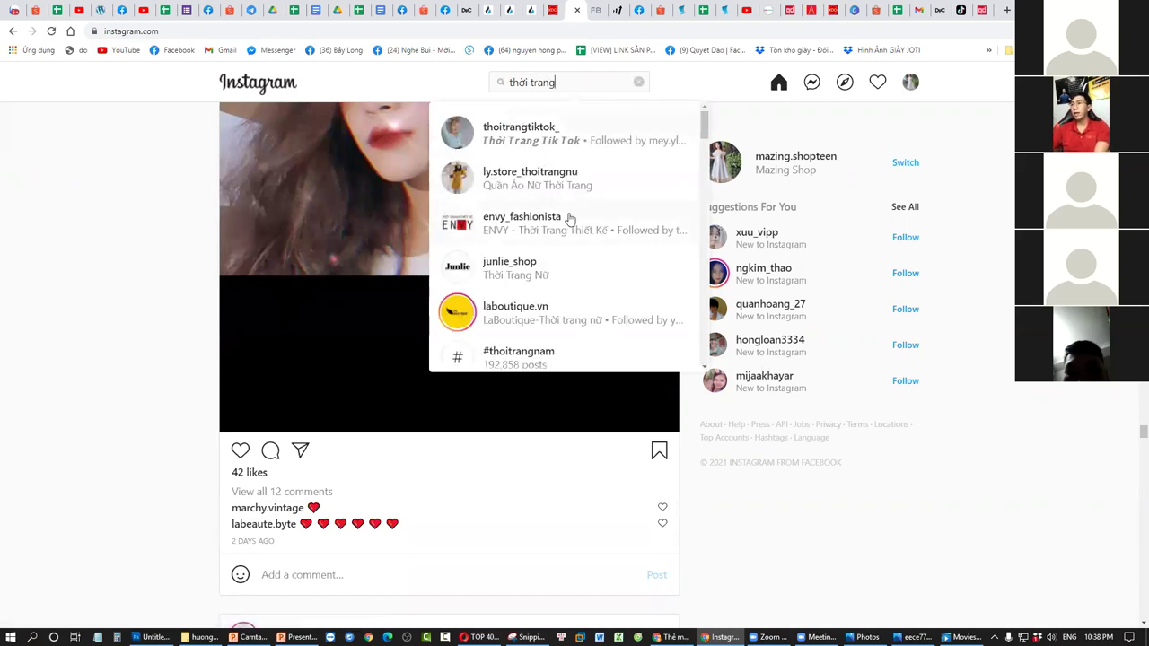
left_click(576, 186)
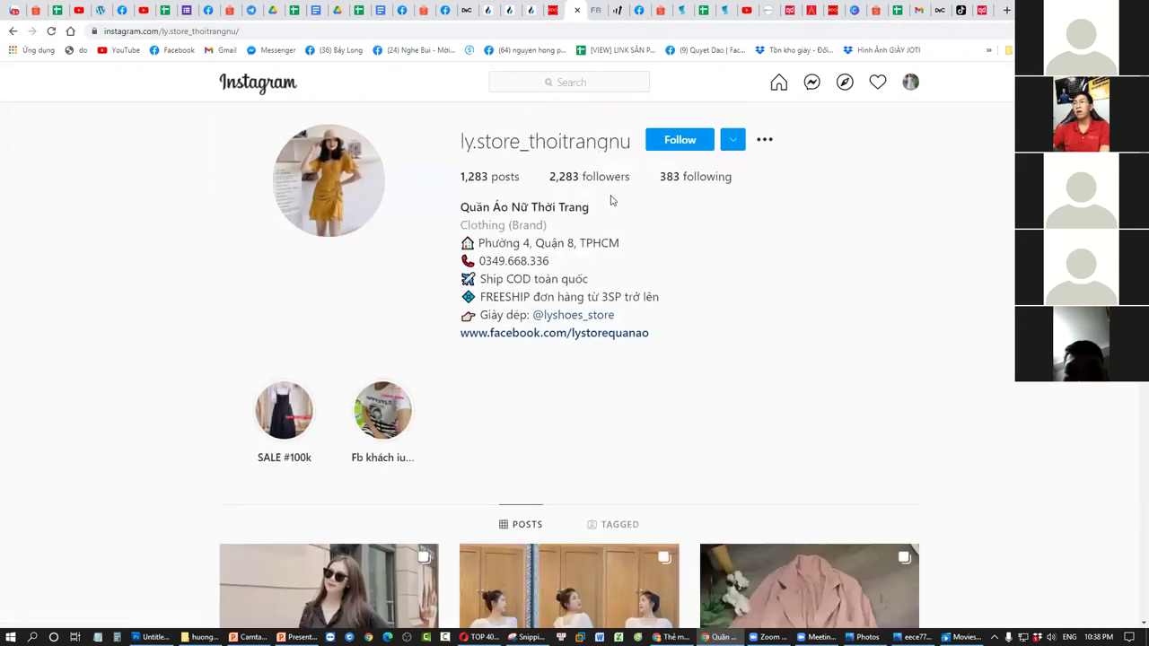
scroll(611, 200, "down", 5)
scroll(629, 269, "down", 2)
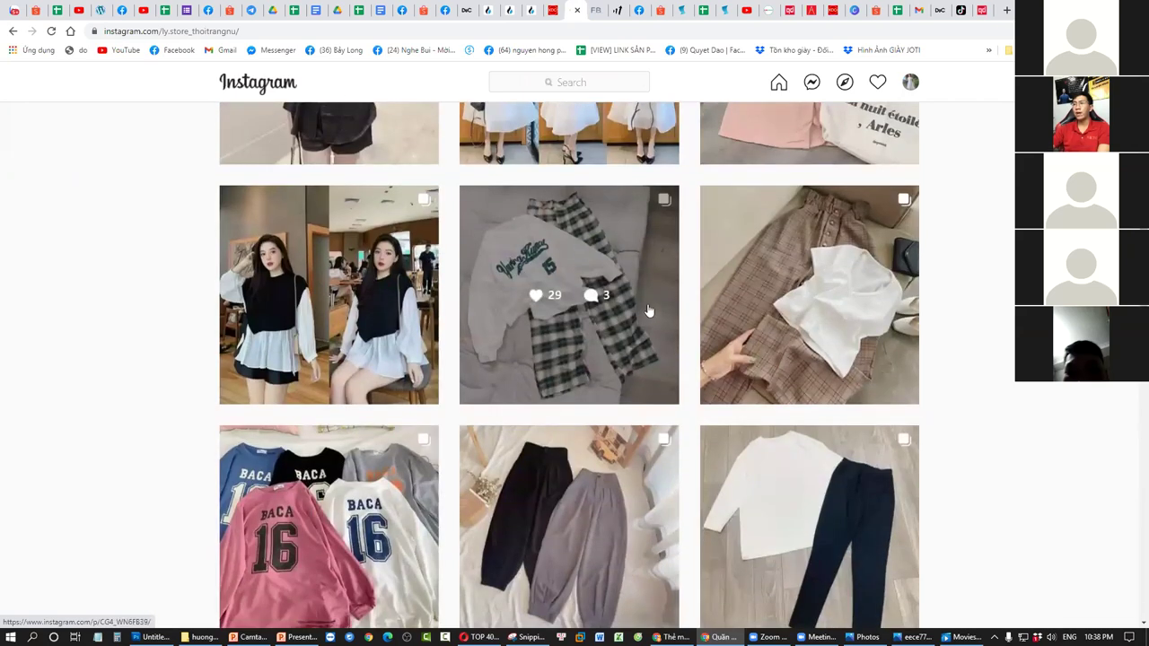
scroll(670, 287, "down", 1)
scroll(646, 341, "up", 3)
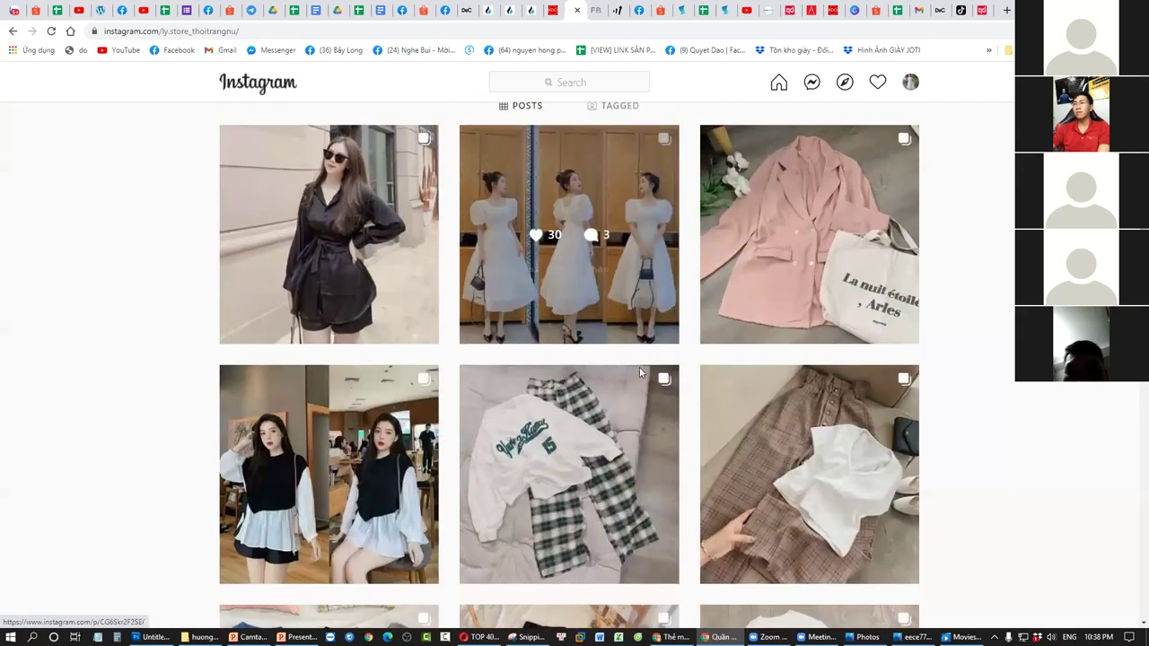
Open the shop's white midi dress post and examine its comments and the list of accounts that liked it.
left_click(601, 303)
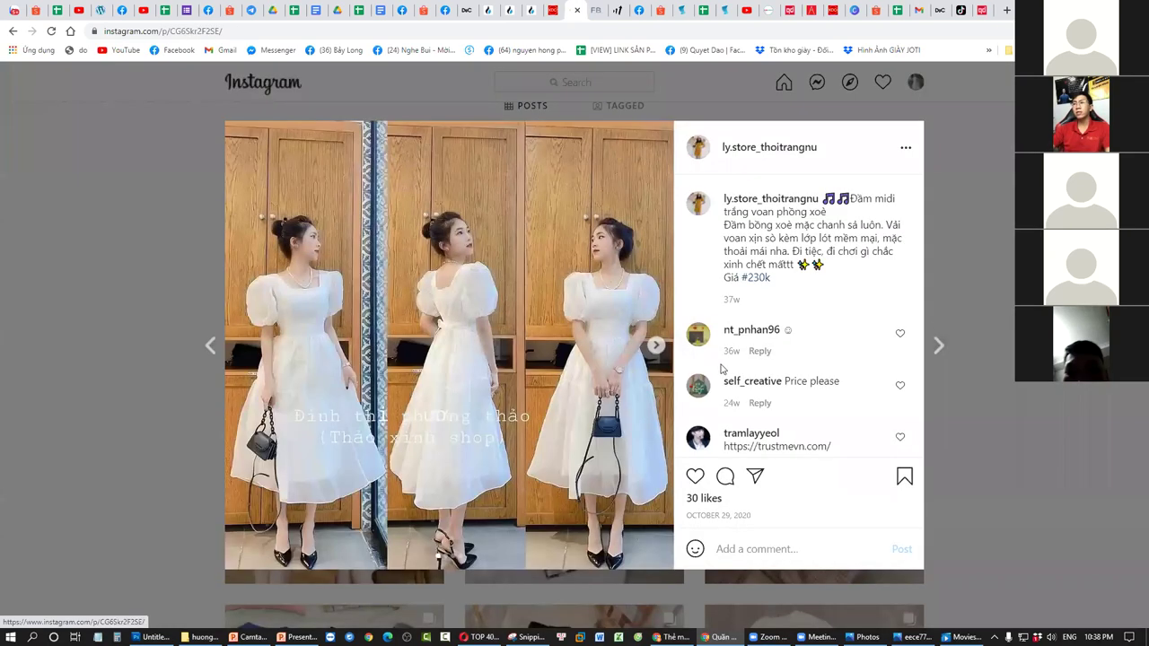
scroll(725, 384, "down", 1)
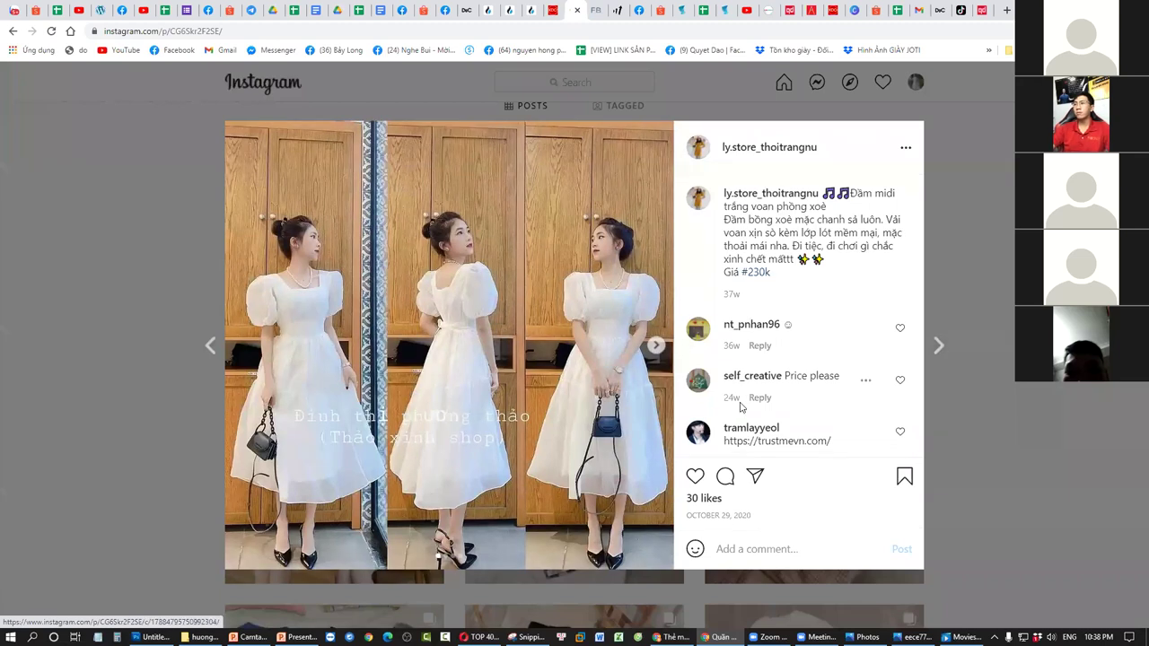
left_click(714, 497)
scroll(720, 333, "down", 6)
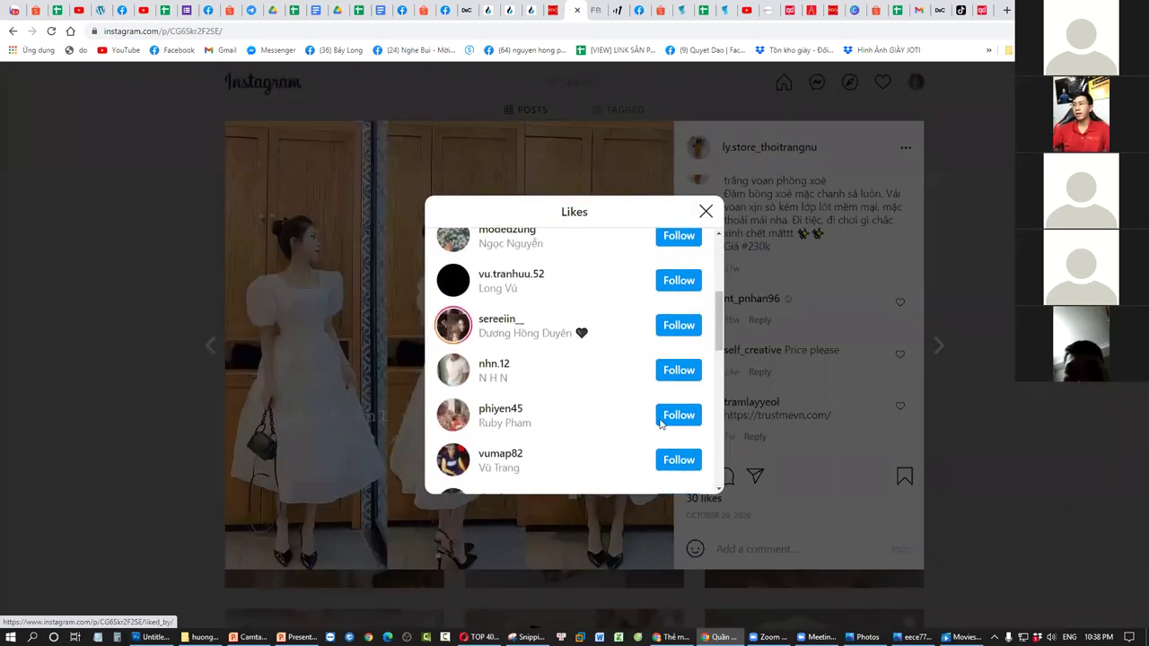
scroll(652, 408, "down", 2)
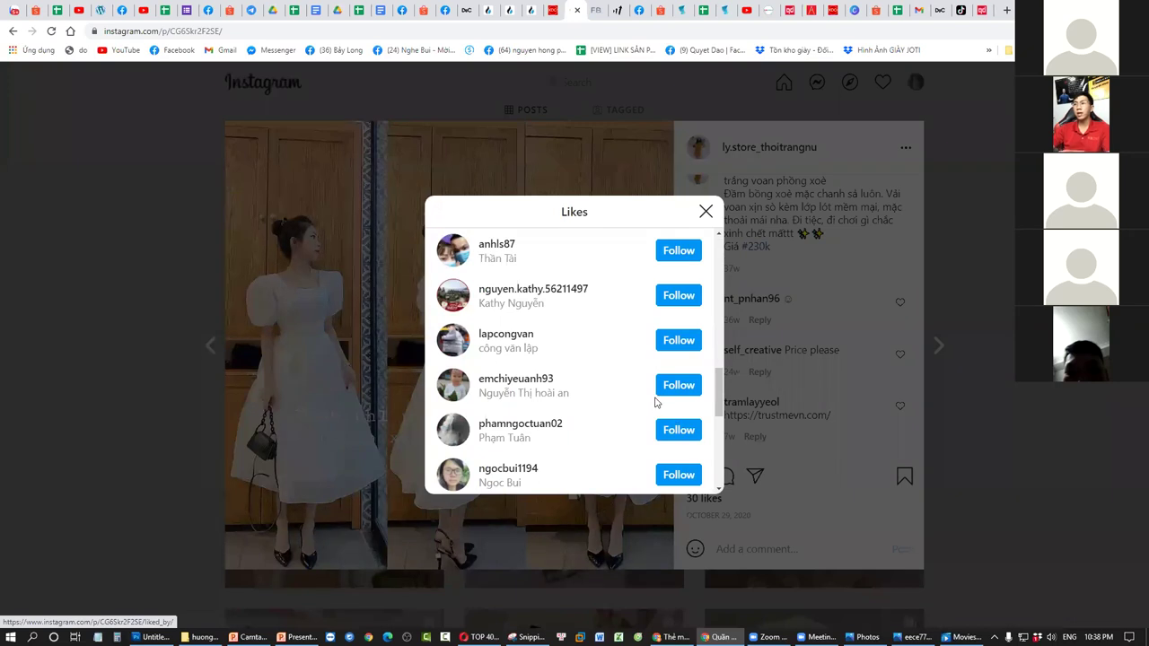
Follow several accounts near the end of the white midi dress post's likes list.
scroll(655, 402, "down", 2)
scroll(656, 402, "down", 1)
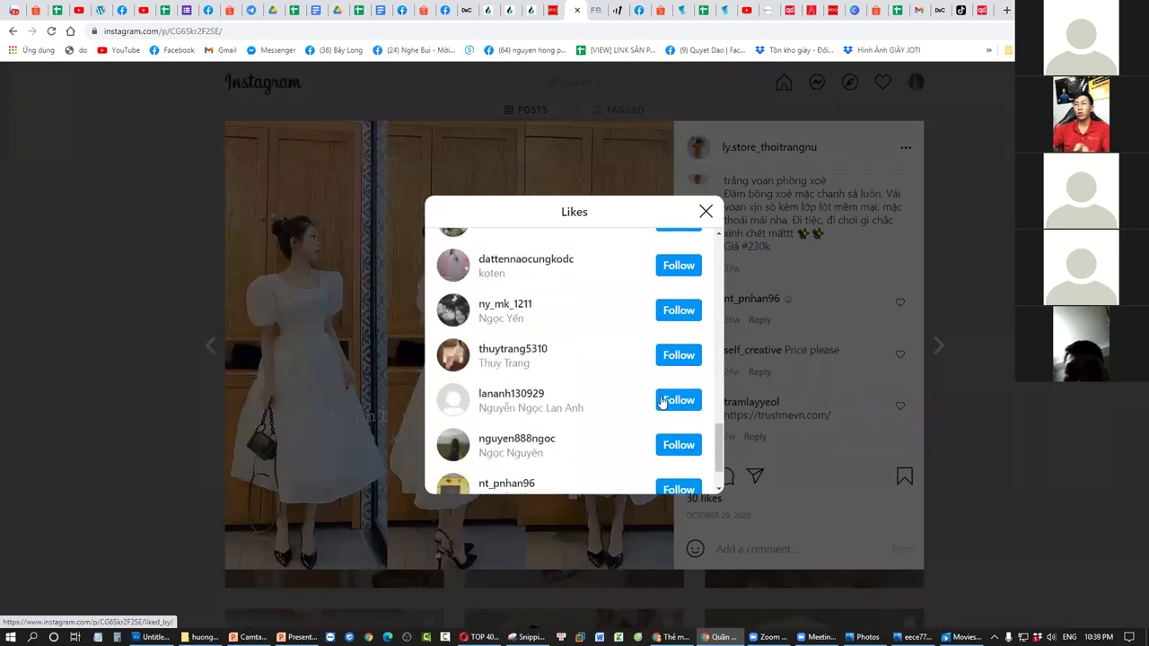
left_click(689, 357)
left_click(682, 311)
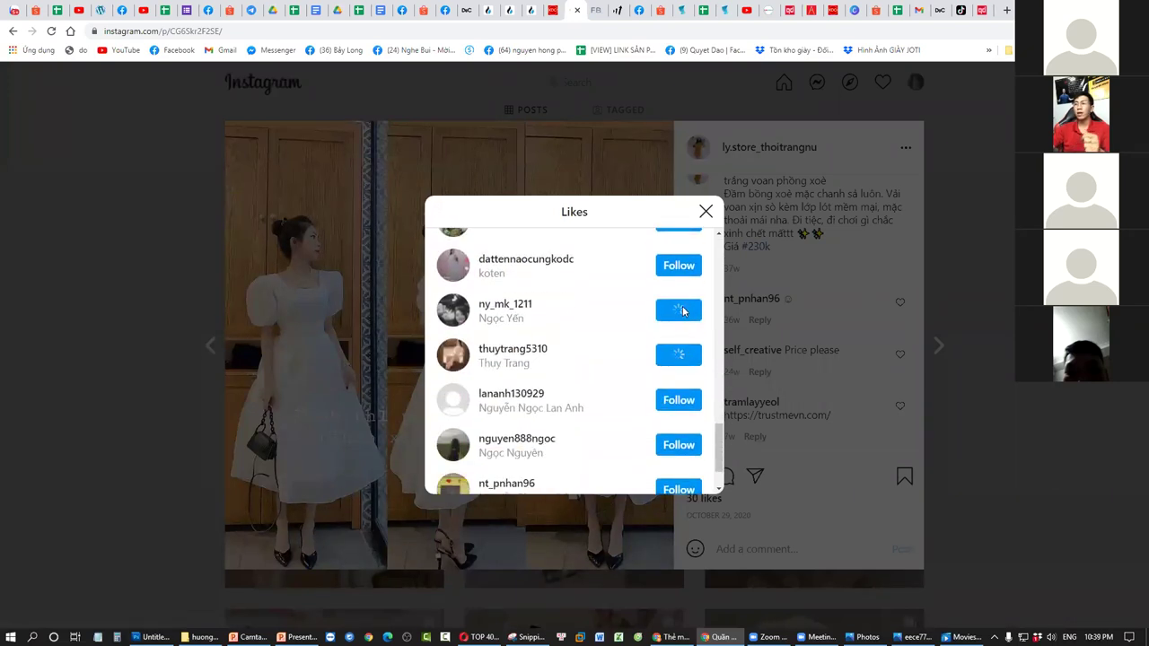
scroll(673, 372, "down", 1)
left_click(687, 343)
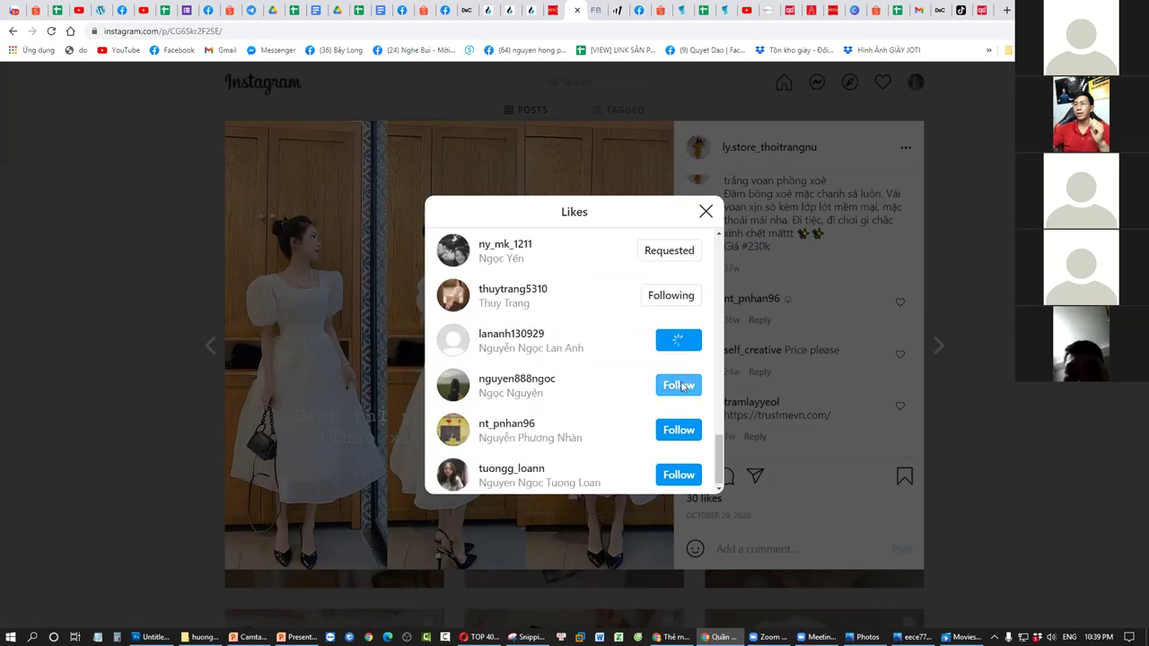
left_click(678, 471)
Follow more accounts through the middle of the white dress post's likes list, working back up the list.
scroll(683, 448, "up", 3)
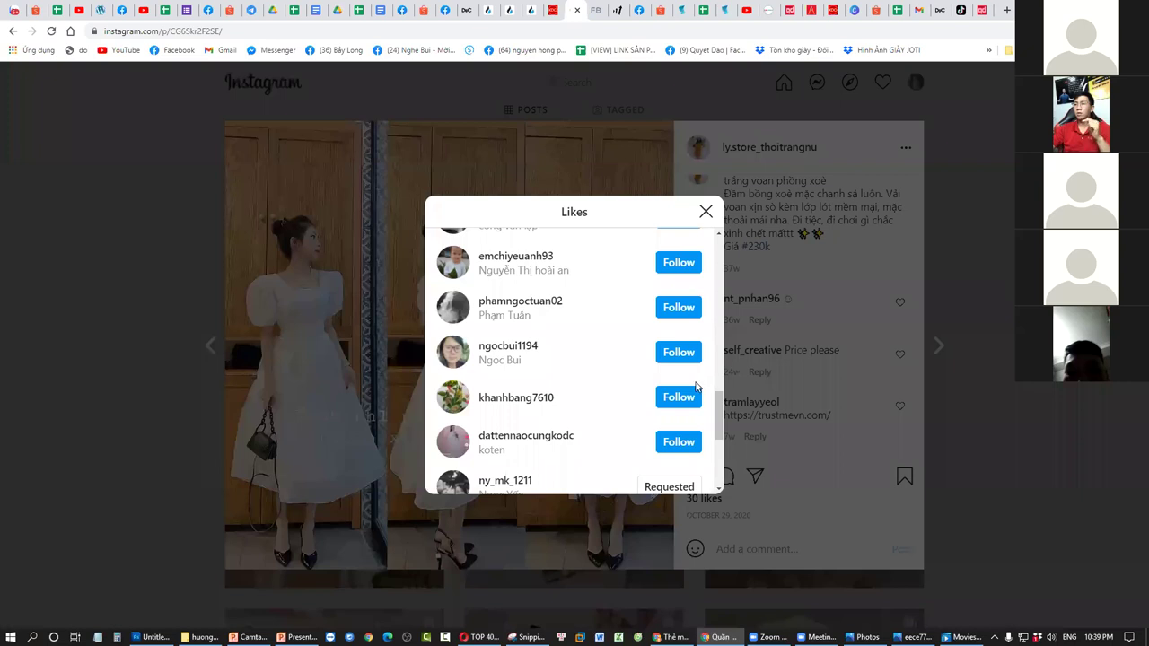
left_click(680, 307)
scroll(679, 359, "up", 4)
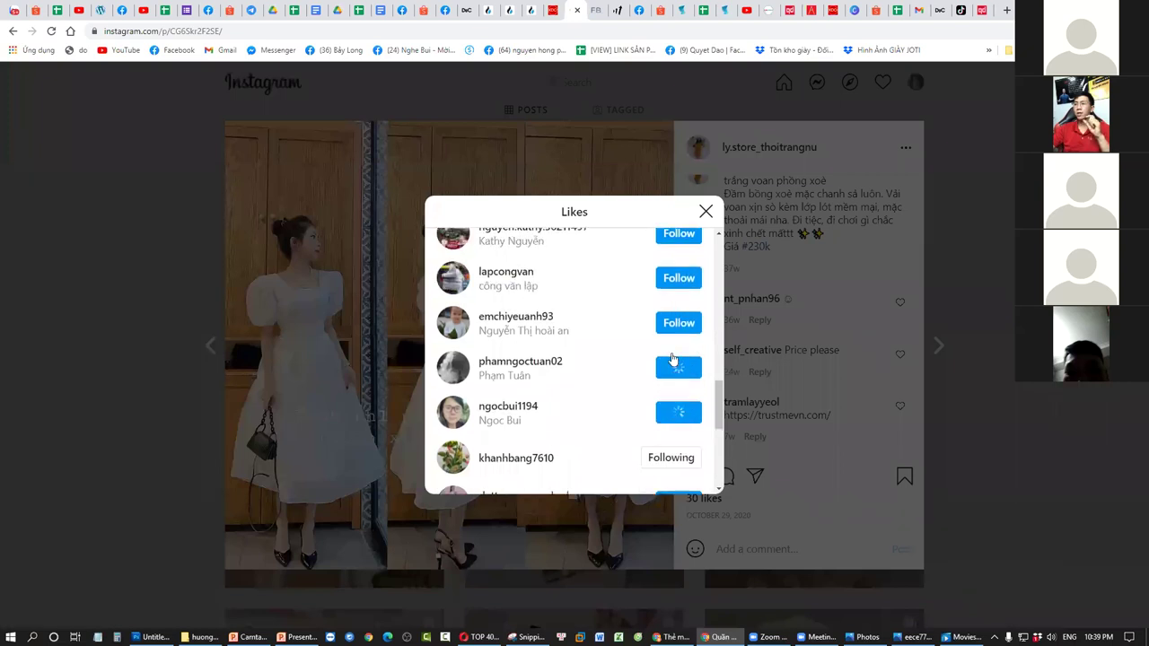
scroll(680, 399, "up", 2)
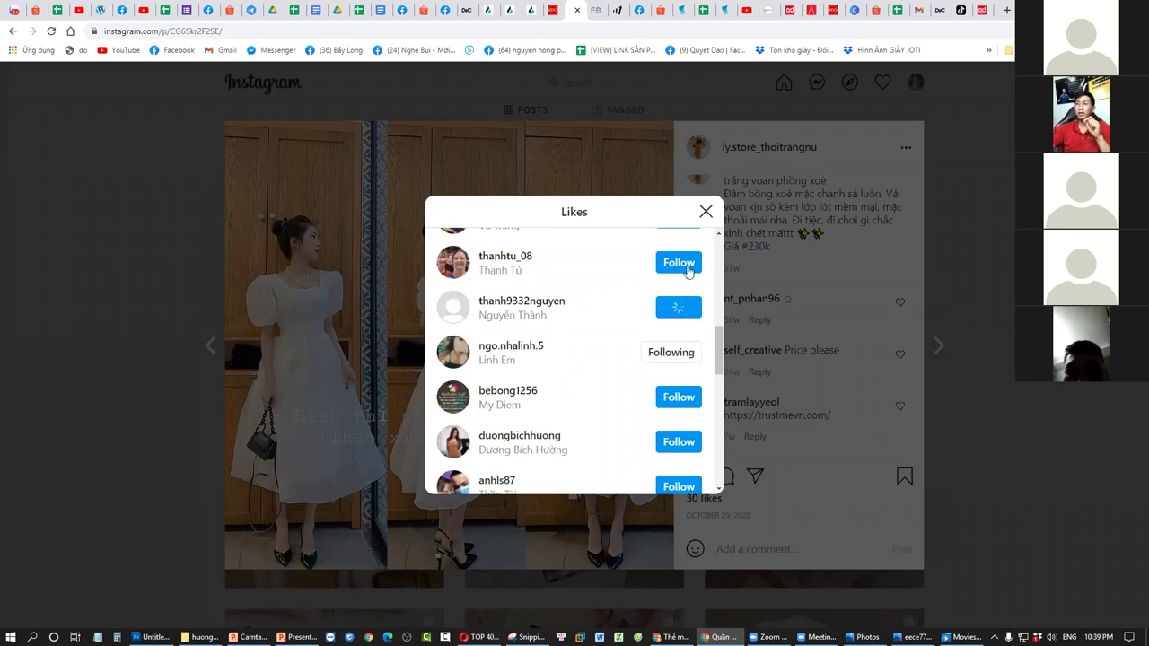
scroll(678, 377, "up", 4)
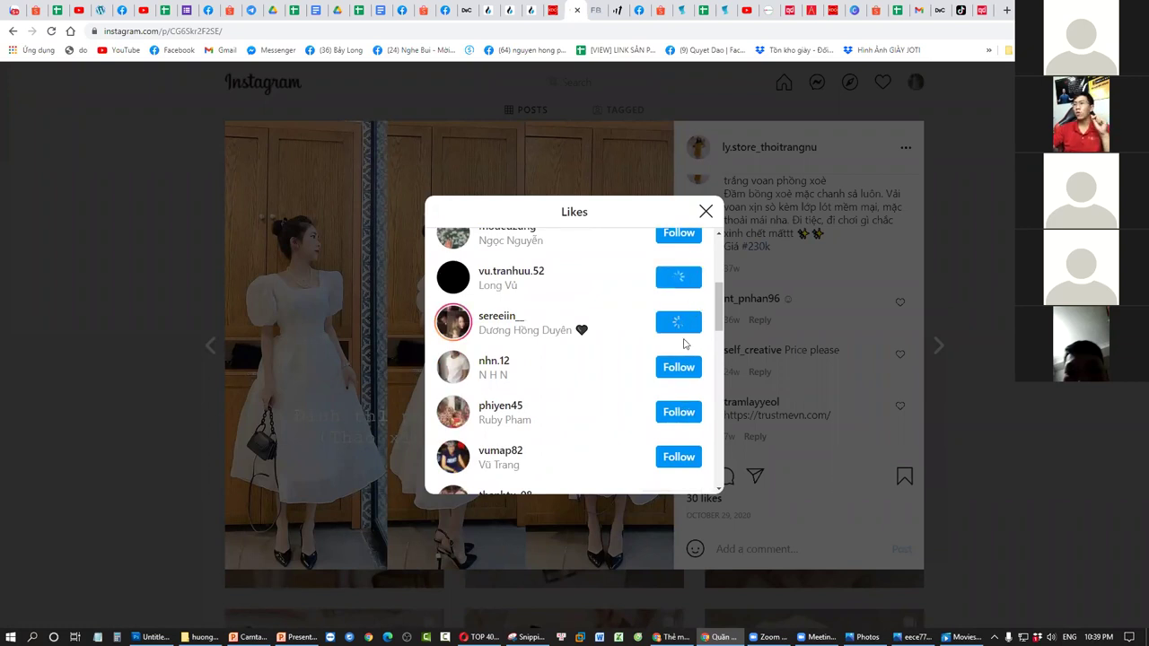
Follow accounts near the beginning of the white dress post's likes list, and close the list and the post.
scroll(680, 359, "up", 2)
left_click(689, 262)
scroll(682, 296, "up", 2)
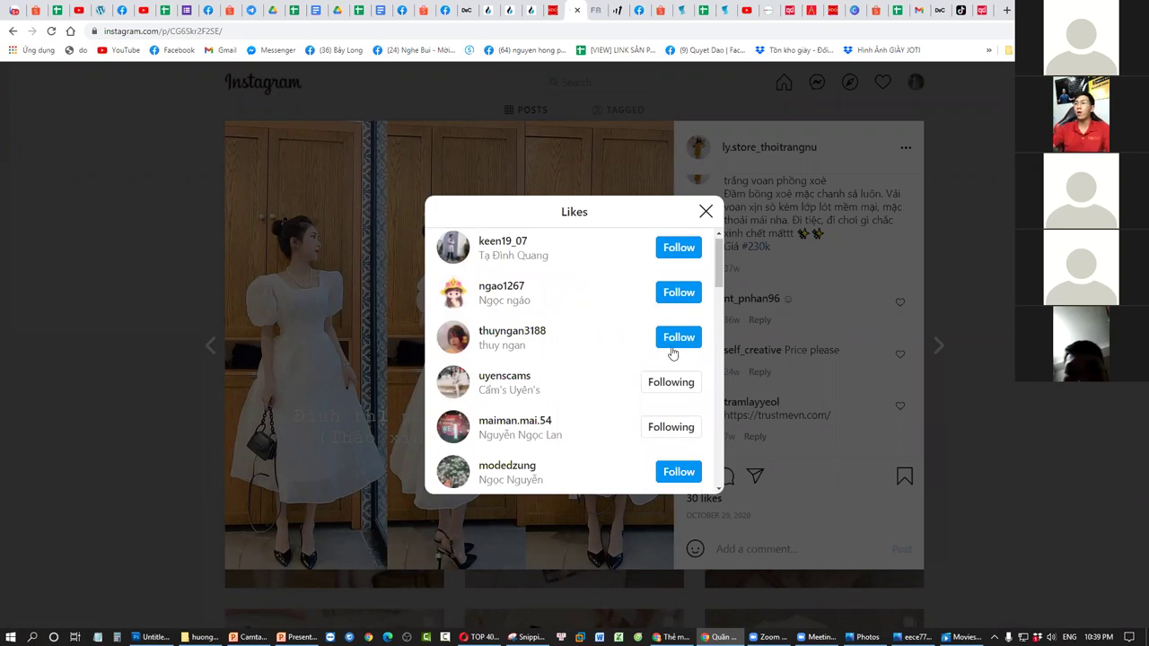
left_click(679, 292)
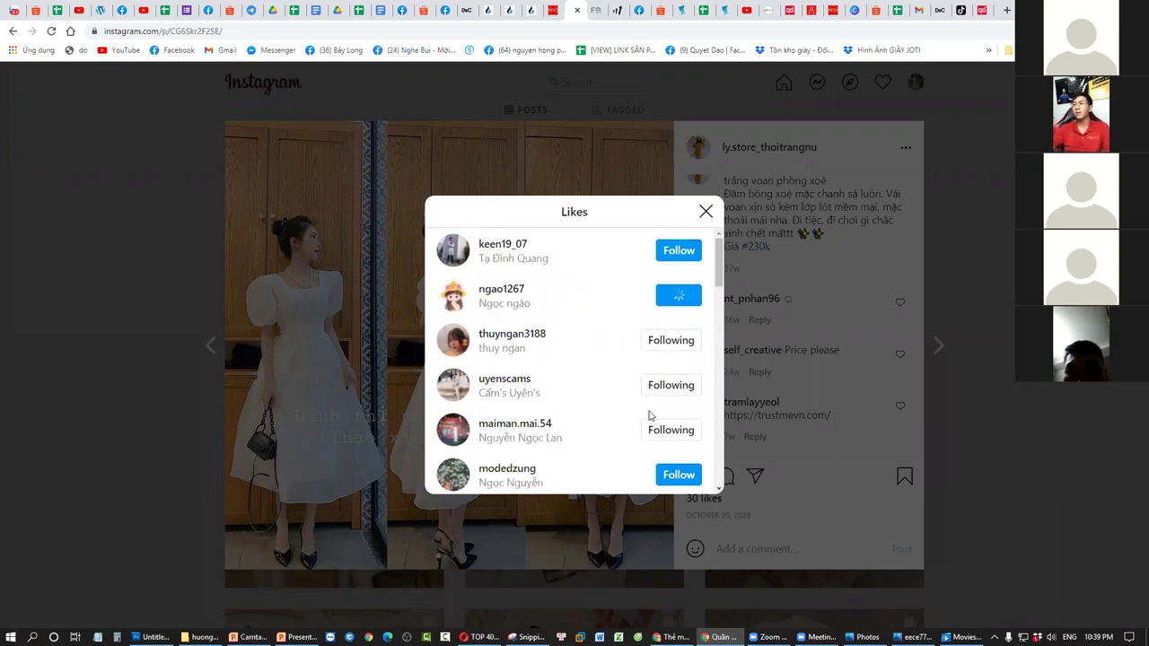
scroll(662, 399, "down", 1)
scroll(664, 396, "down", 5)
left_click(895, 449)
key("Escape")
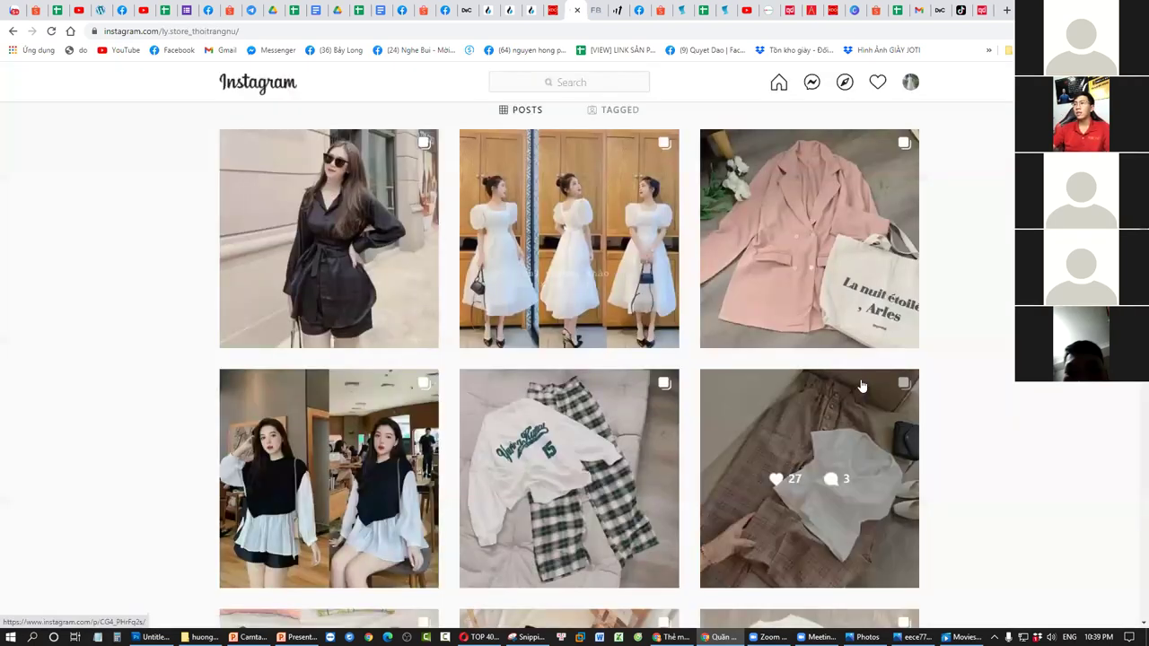
Open the shop's black long-sleeve shirt and shorts post, look through the accounts that liked it, and return to the profile.
scroll(859, 386, "up", 5)
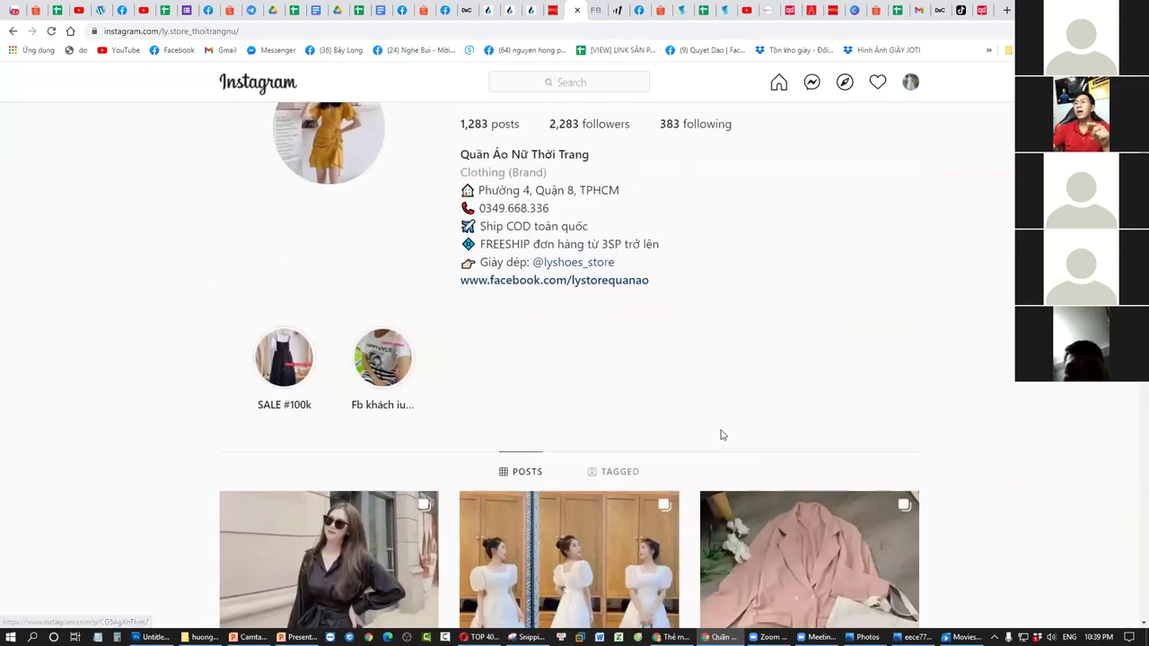
scroll(727, 433, "down", 3)
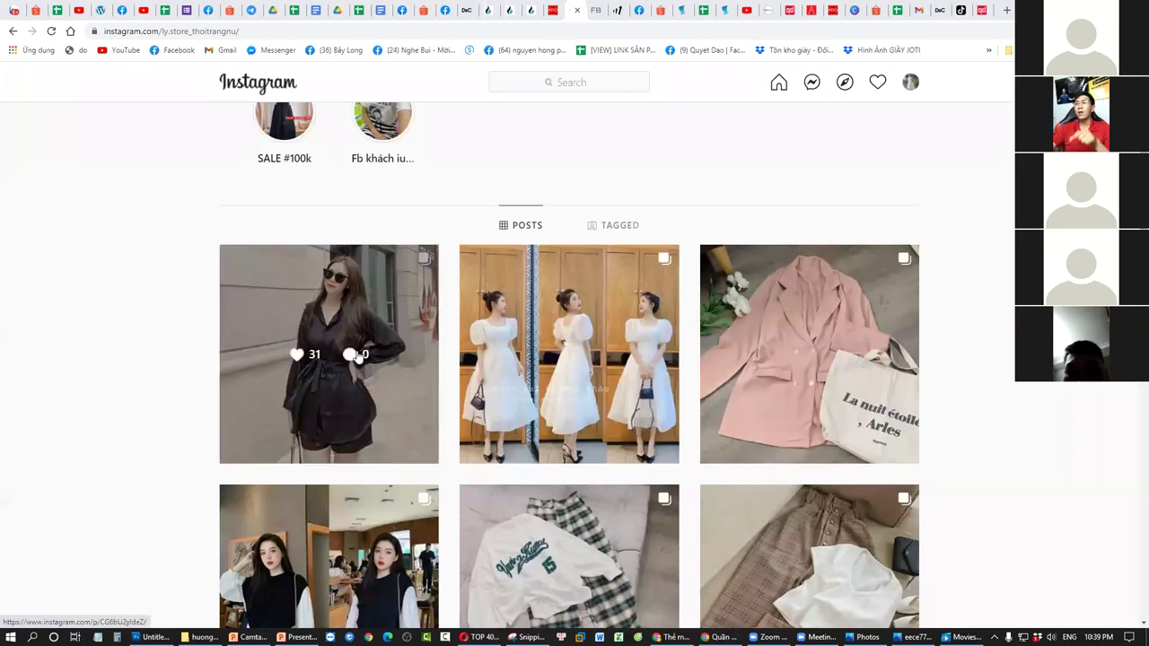
left_click(356, 319)
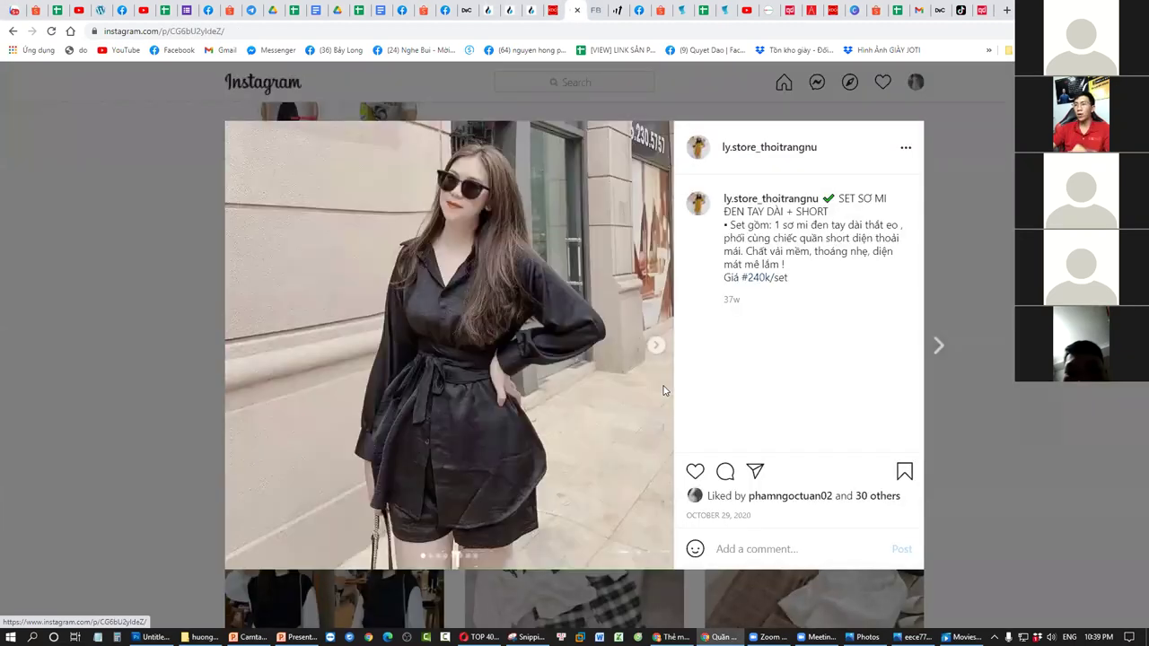
left_click(880, 495)
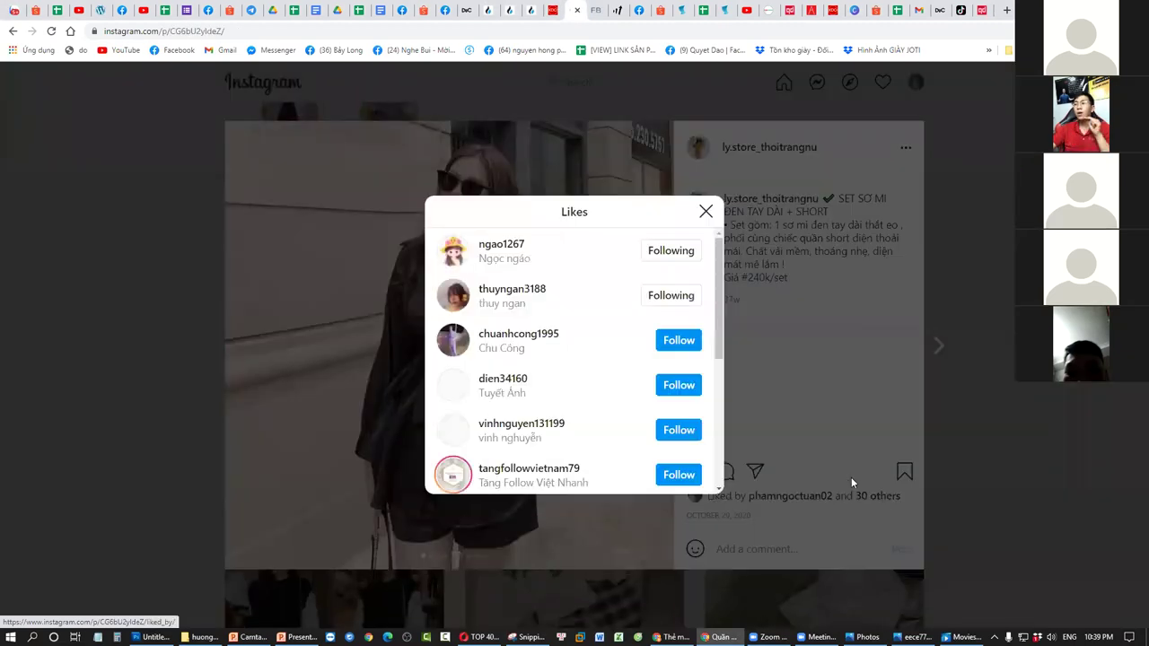
scroll(625, 395, "down", 2)
scroll(625, 405, "down", 8)
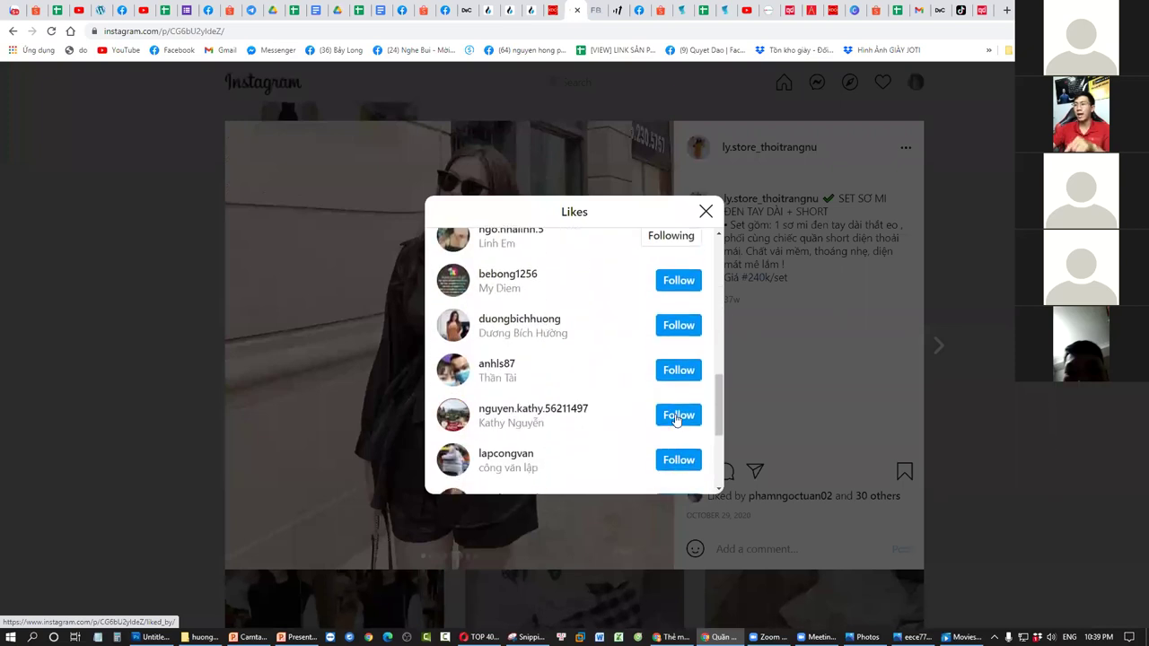
scroll(691, 361, "down", 2)
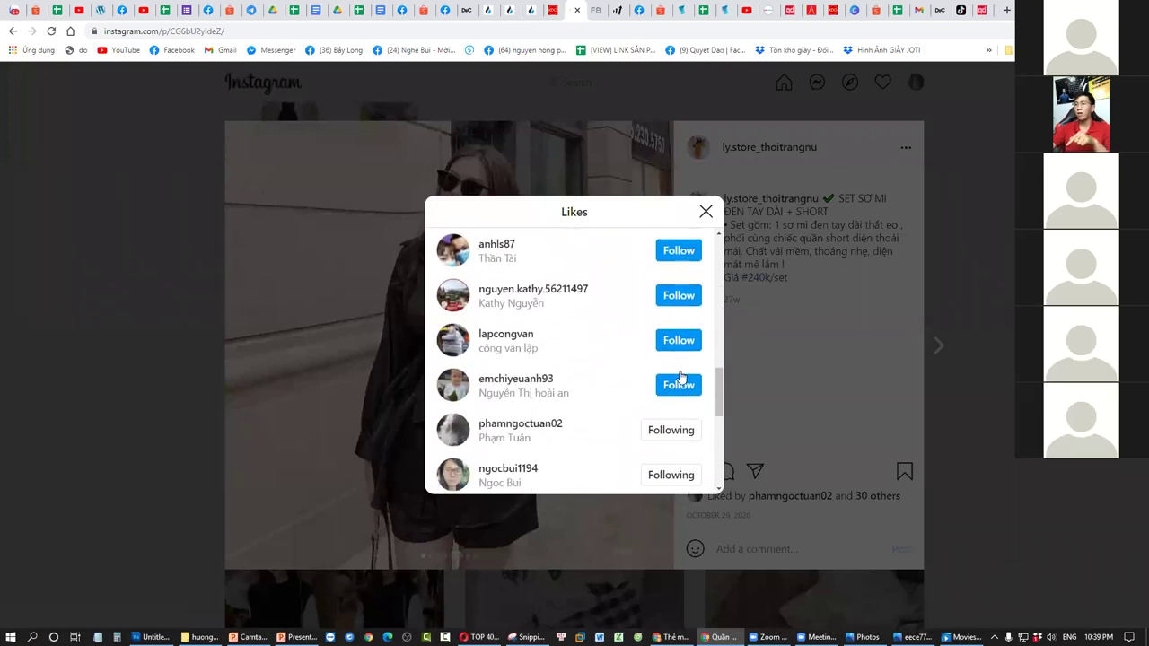
left_click(878, 387)
left_click(963, 397)
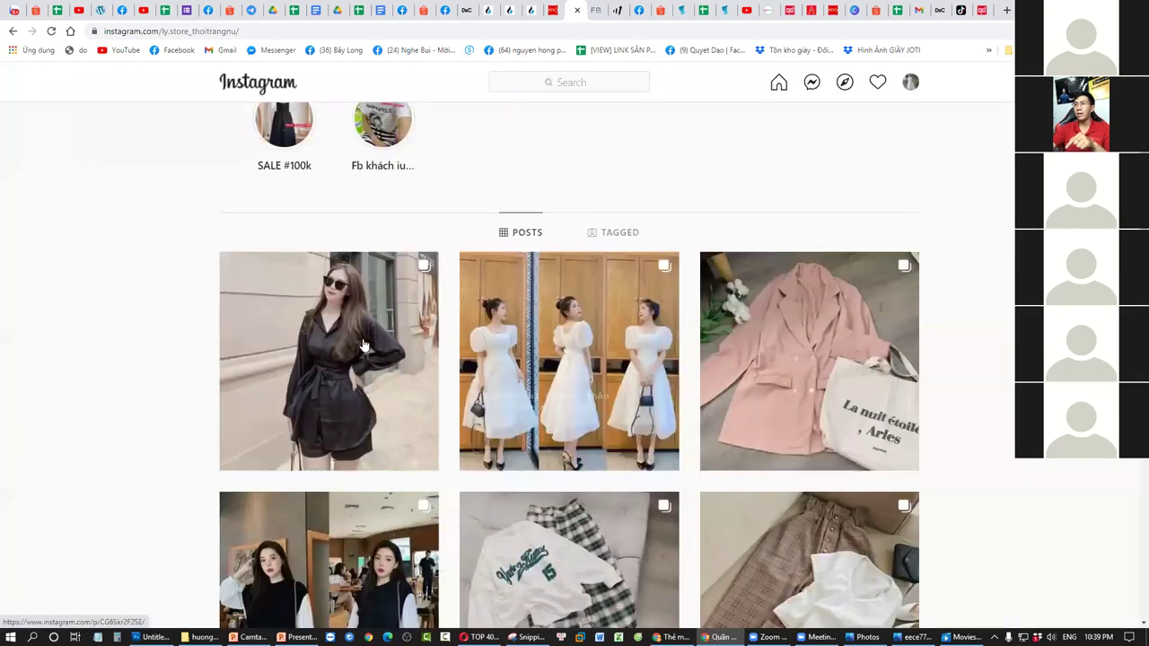
Return to the Instagram home feed and examine the cat meme post, including its account name and likes.
scroll(525, 398, "up", 3)
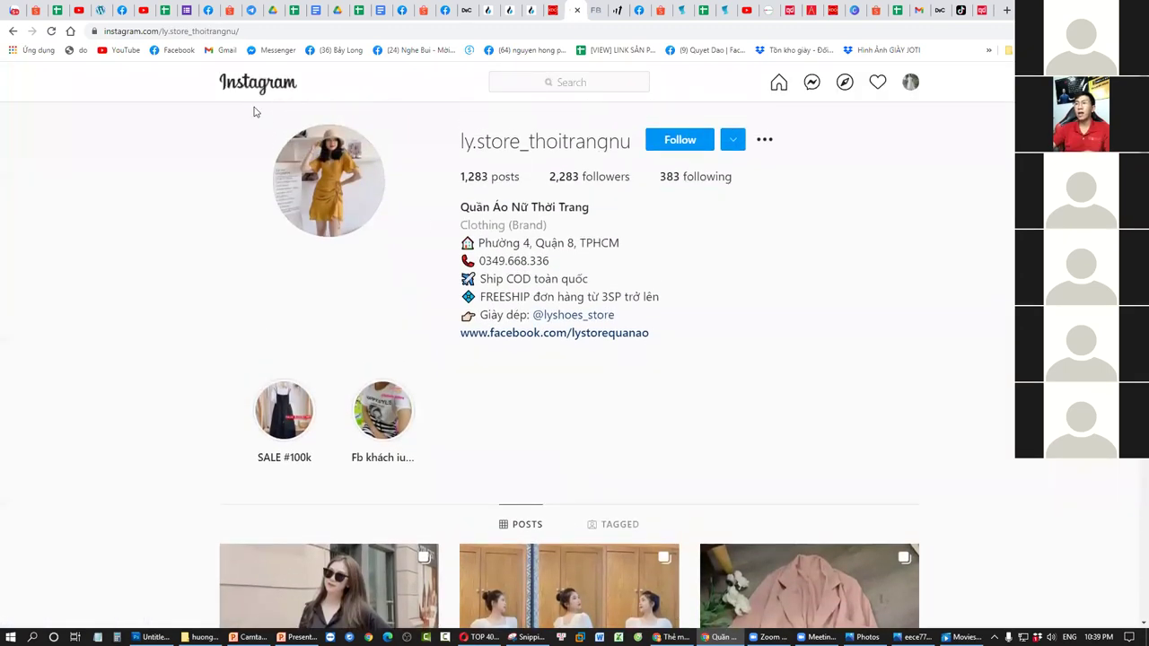
left_click(244, 90)
scroll(563, 405, "down", 4)
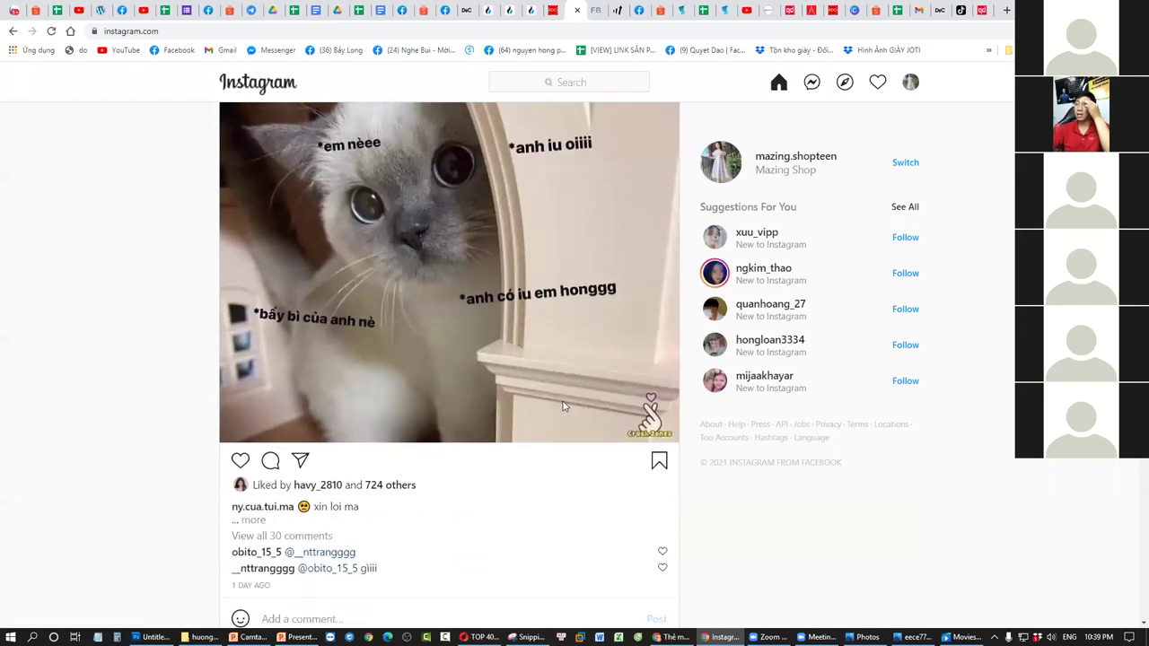
scroll(468, 455, "up", 4)
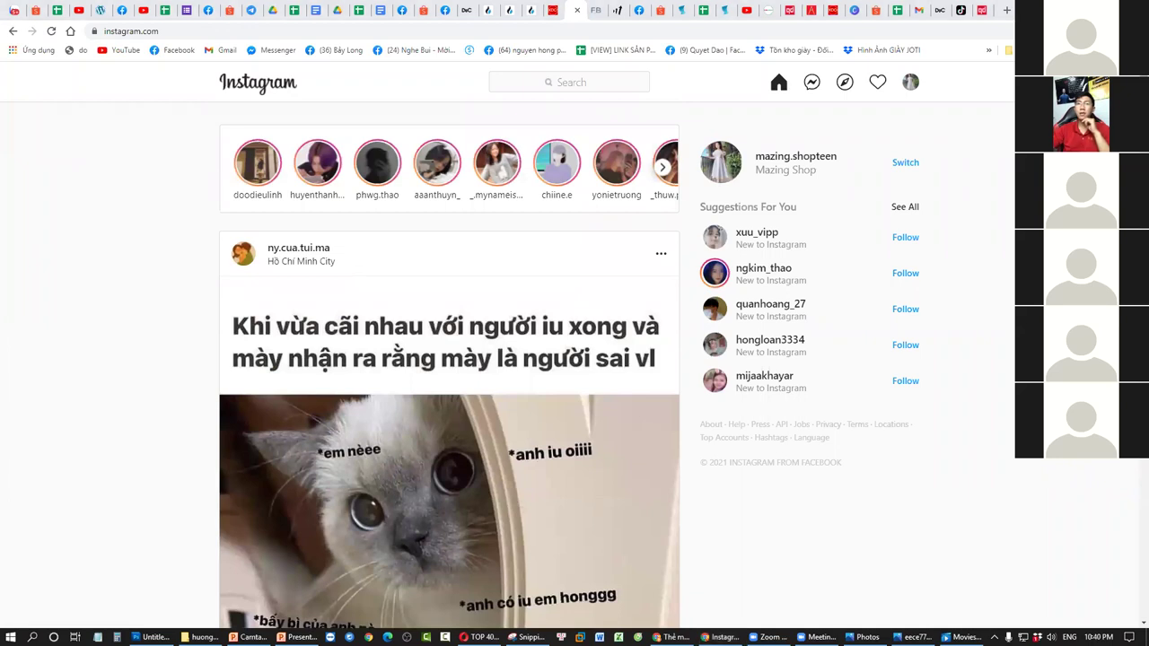
left_click_drag(332, 249, 268, 251)
scroll(377, 336, "down", 3)
scroll(426, 431, "down", 2)
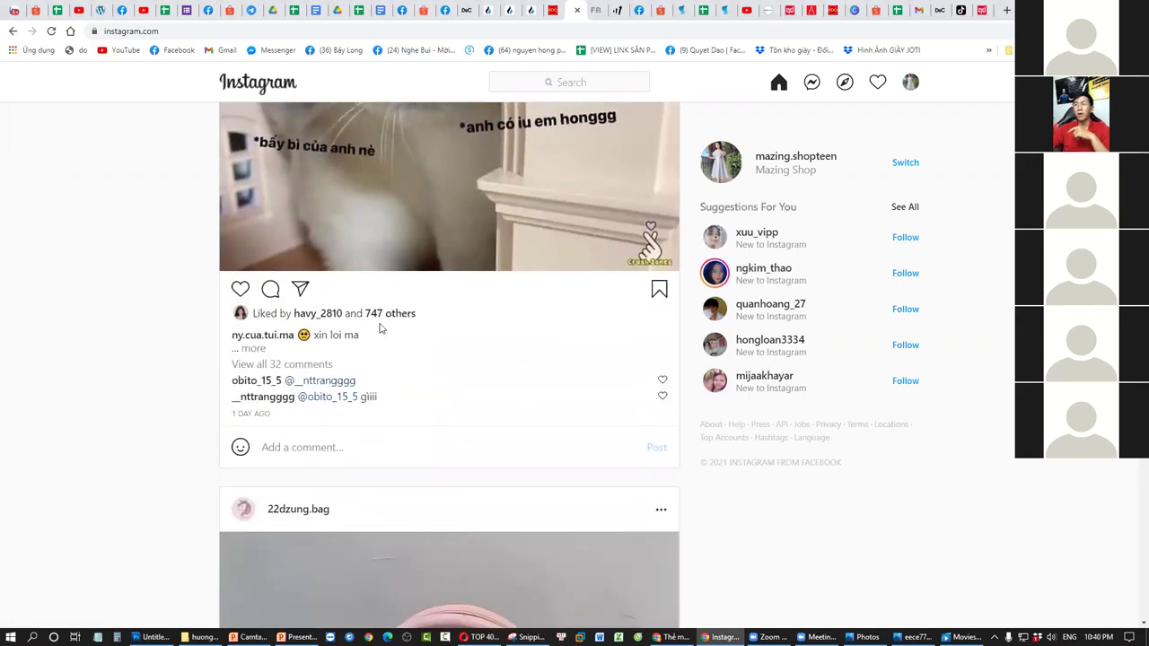
Open the cat meme post's likes list and follow its first five accounts.
left_click(380, 328)
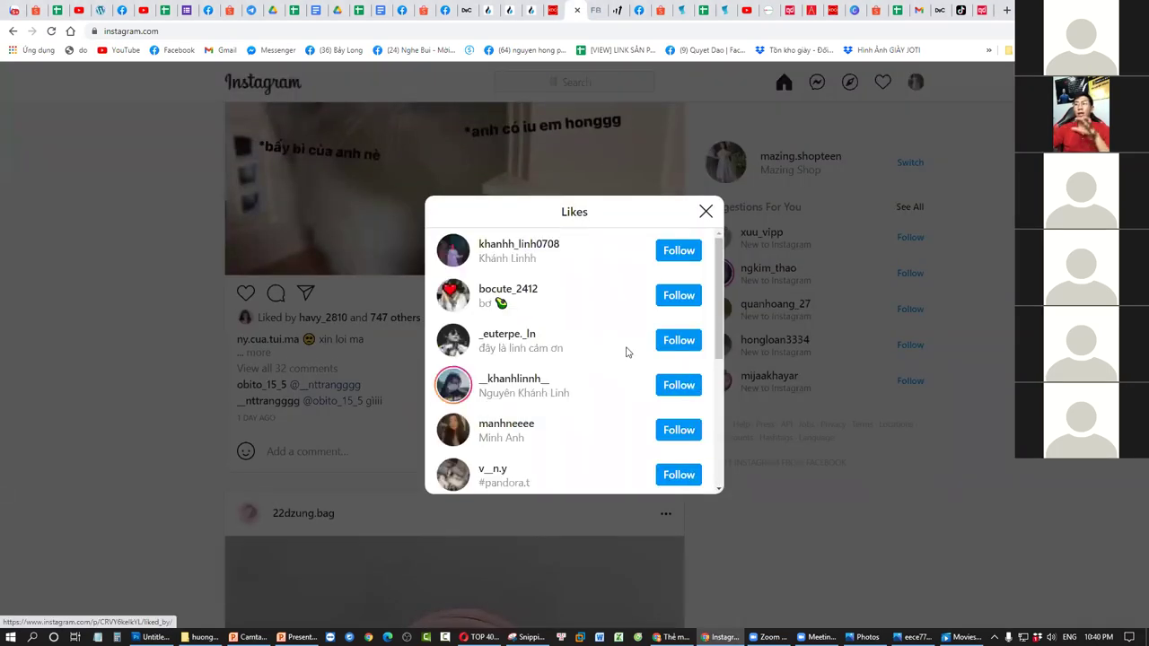
scroll(626, 348, "down", 3)
scroll(636, 356, "up", 3)
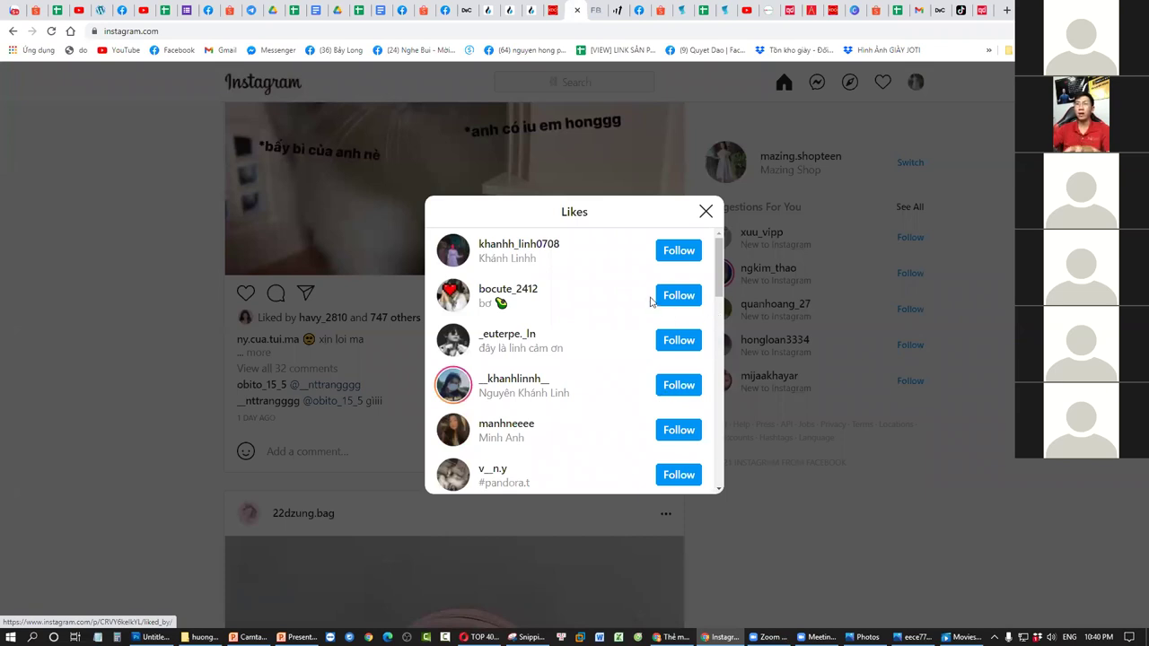
left_click(690, 253)
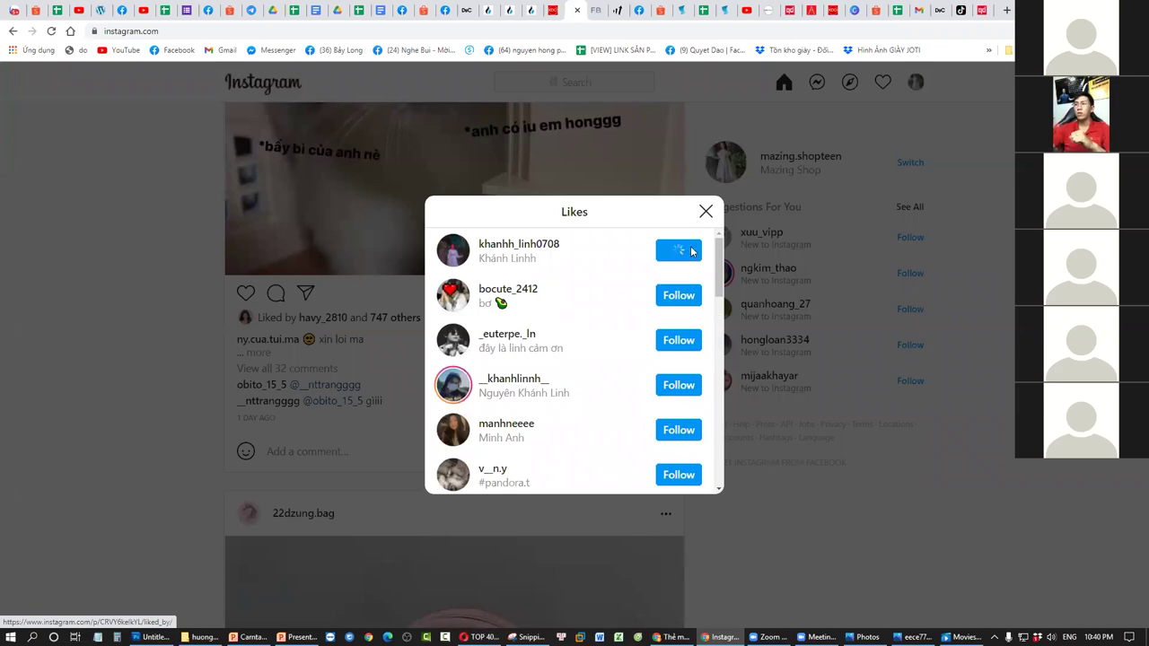
left_click(692, 297)
left_click(691, 348)
left_click(682, 385)
left_click(682, 430)
Follow several more accounts further down the cat meme post's likes list, skipping some along the way.
scroll(682, 434, "down", 1)
scroll(682, 439, "down", 3)
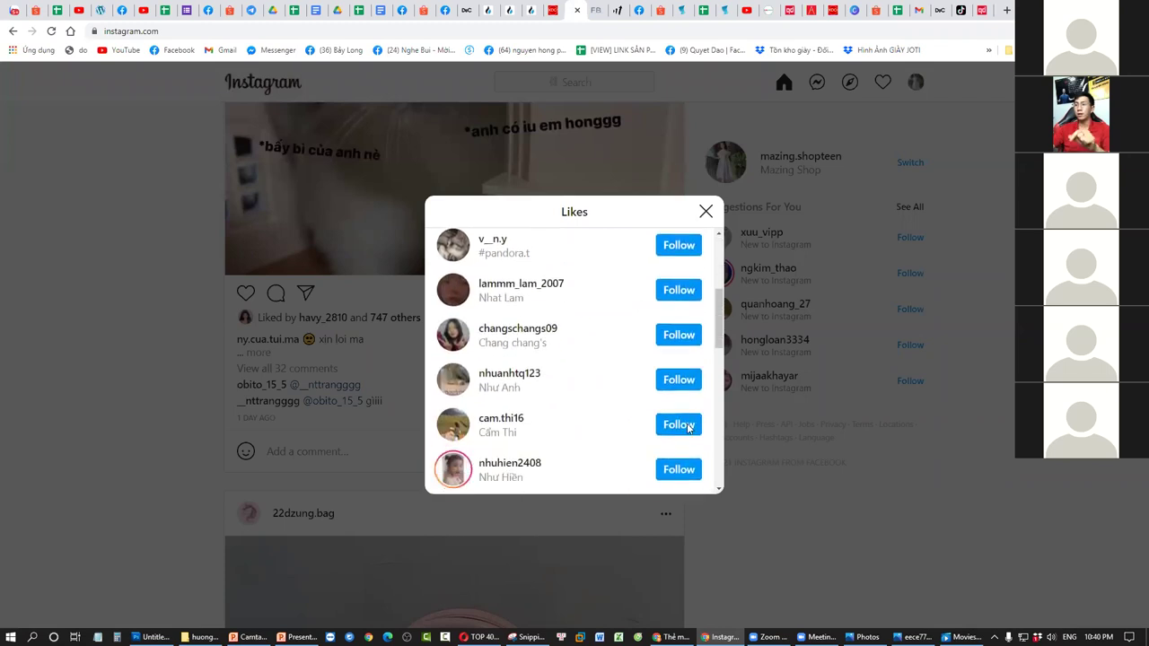
left_click(688, 324)
scroll(696, 415, "down", 2)
left_click(679, 301)
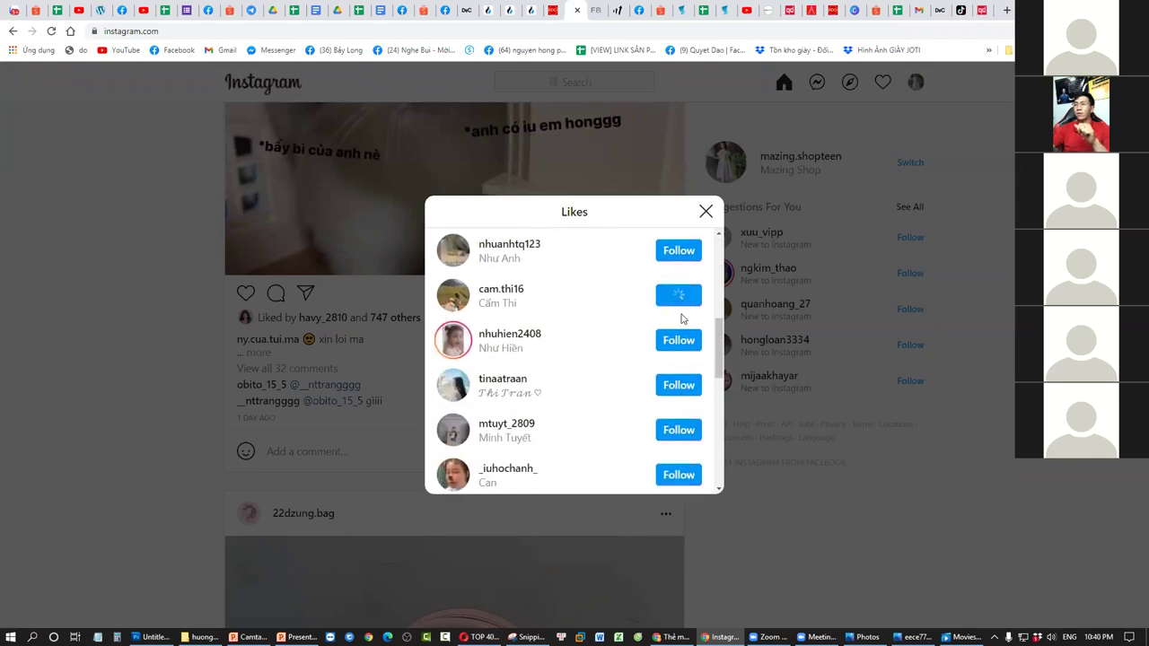
left_click(682, 340)
left_click(680, 385)
scroll(684, 438, "down", 2)
left_click(680, 310)
left_click(684, 355)
left_click(680, 399)
scroll(684, 417, "down", 2)
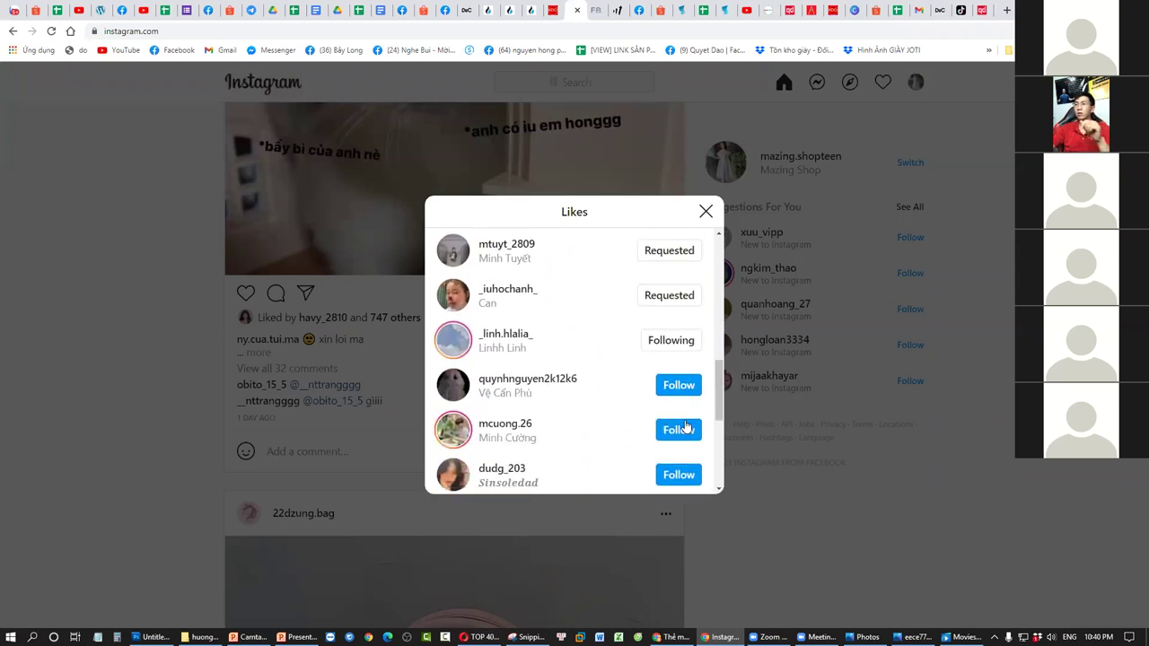
Follow five consecutive accounts in the next part of the cat meme post's likes list.
scroll(686, 425, "down", 3)
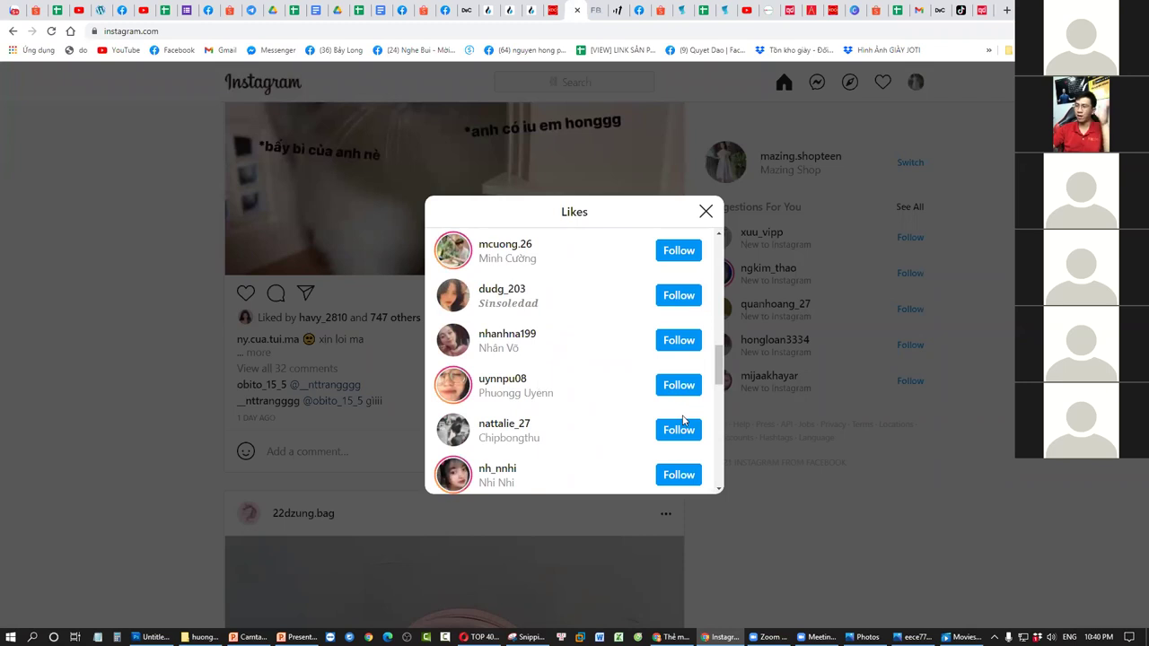
left_click(684, 295)
left_click(680, 341)
left_click(680, 385)
left_click(679, 432)
left_click(678, 475)
Follow a few additional accounts deeper in the cat meme post's likes list and close the list.
scroll(677, 440, "down", 3)
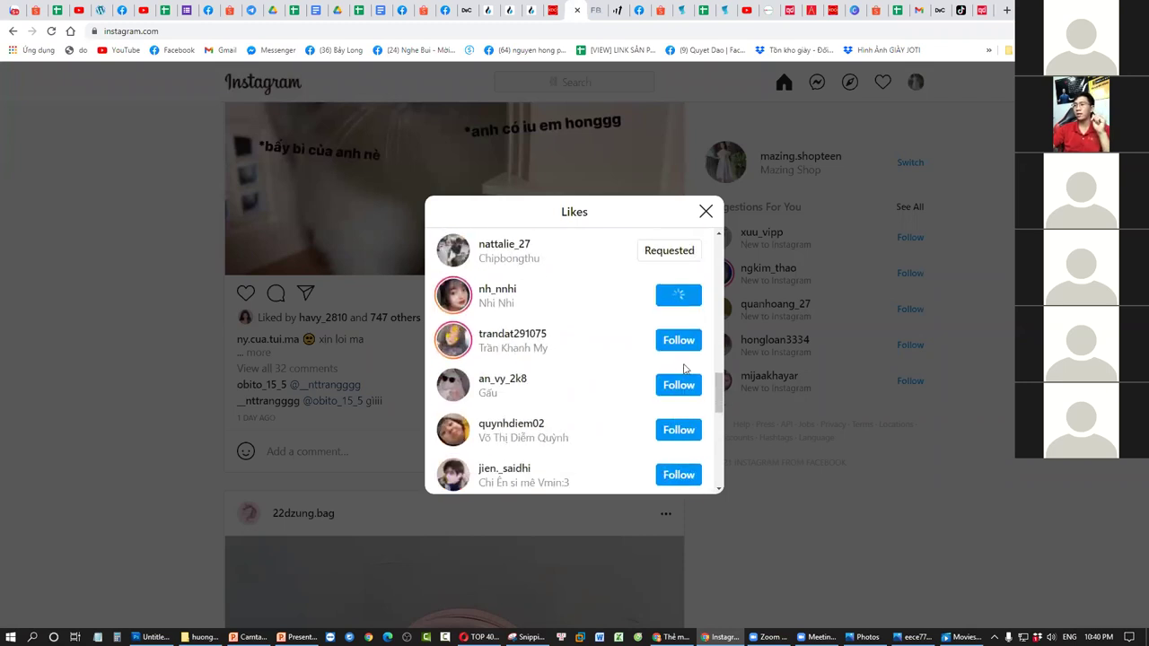
left_click(680, 341)
left_click(679, 300)
left_click(746, 472)
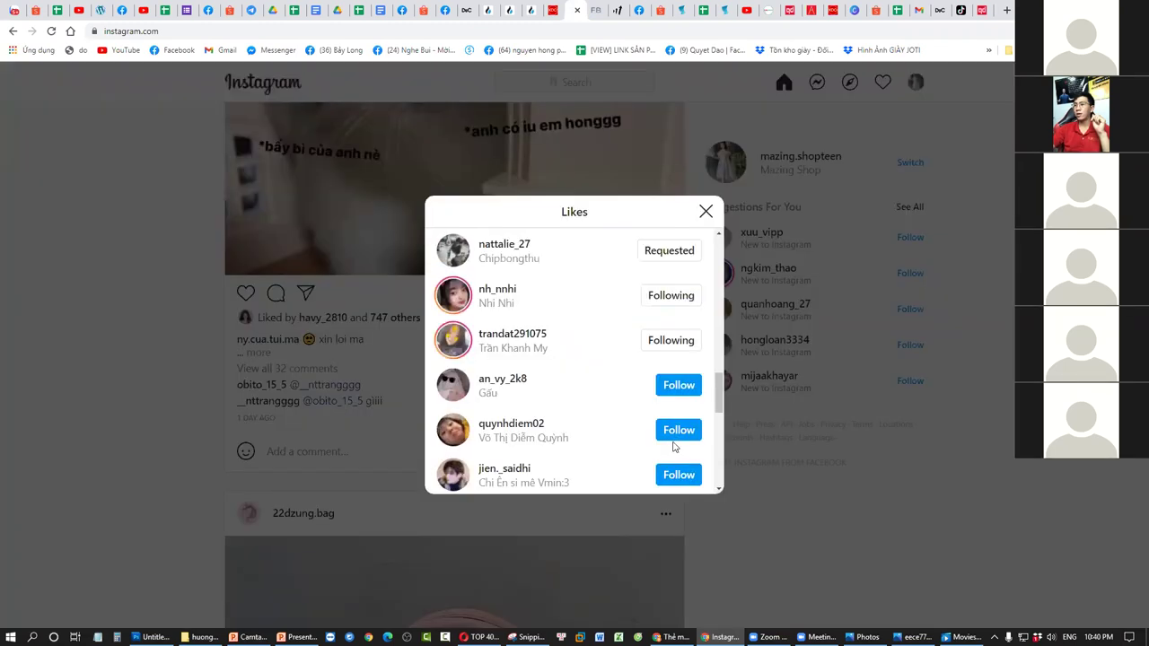
scroll(674, 439, "down", 2)
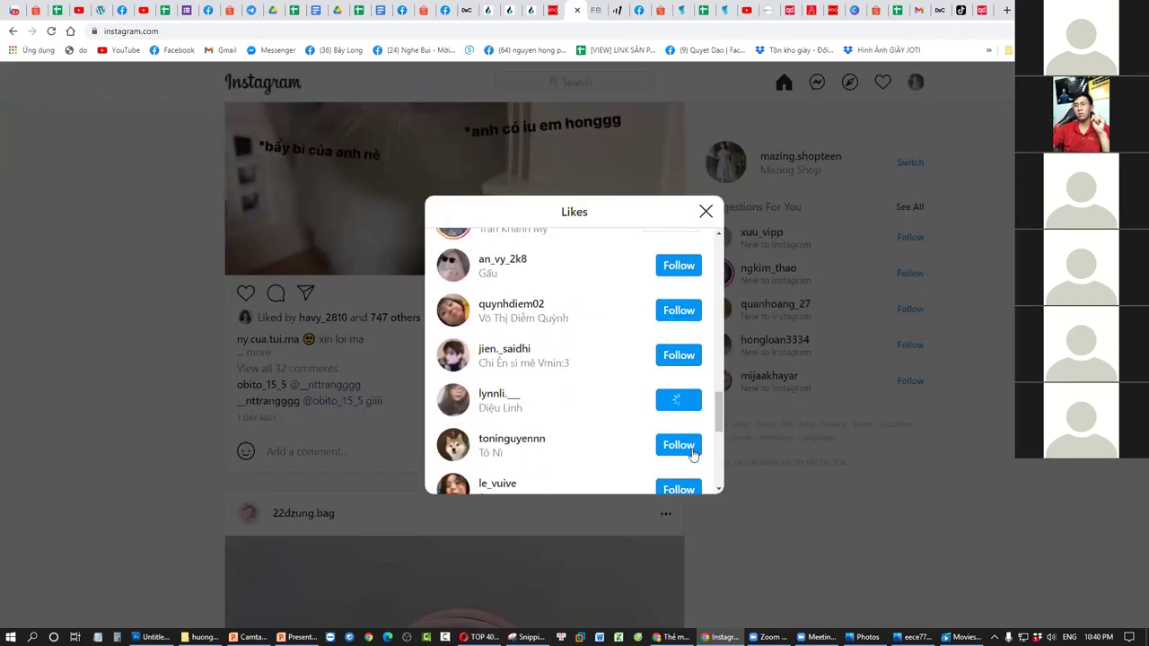
scroll(693, 455, "down", 2)
left_click(679, 415)
left_click(692, 462)
left_click(862, 469)
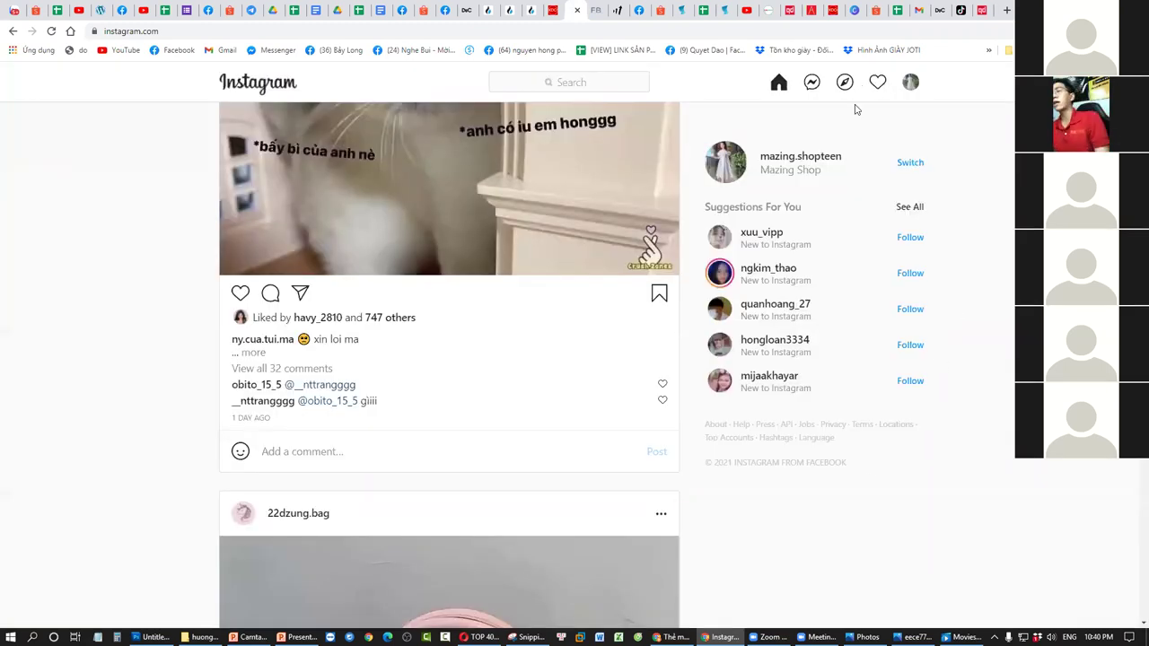
Open the mazing.shopteen shop's own profile and show its recent activity notifications.
left_click(910, 82)
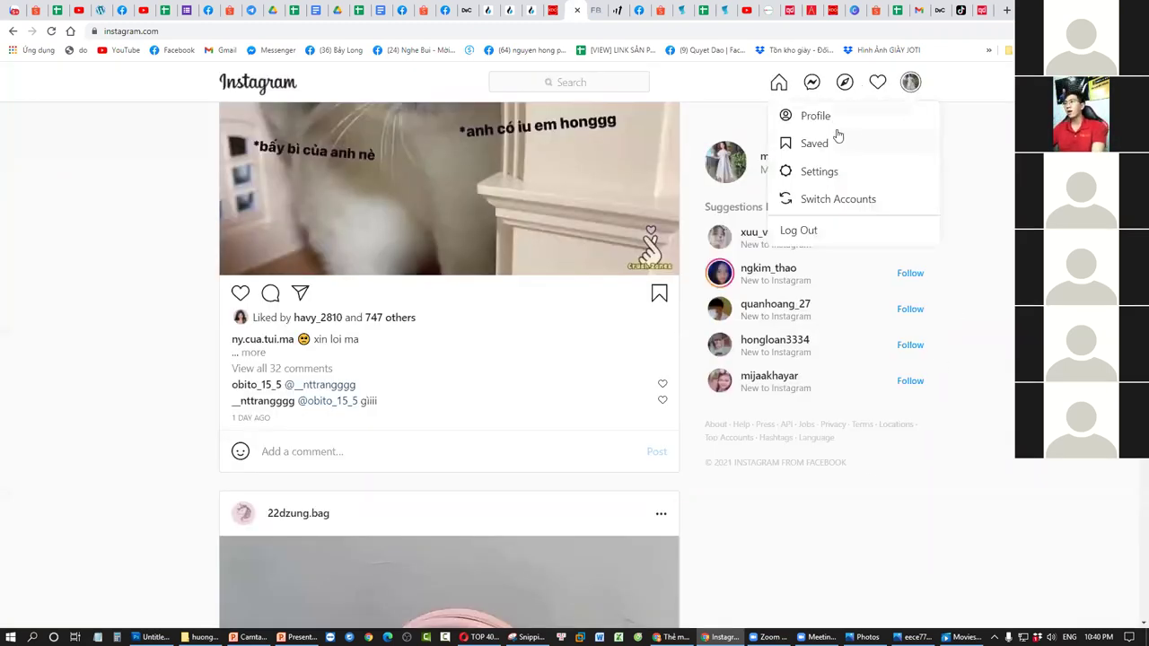
left_click(820, 115)
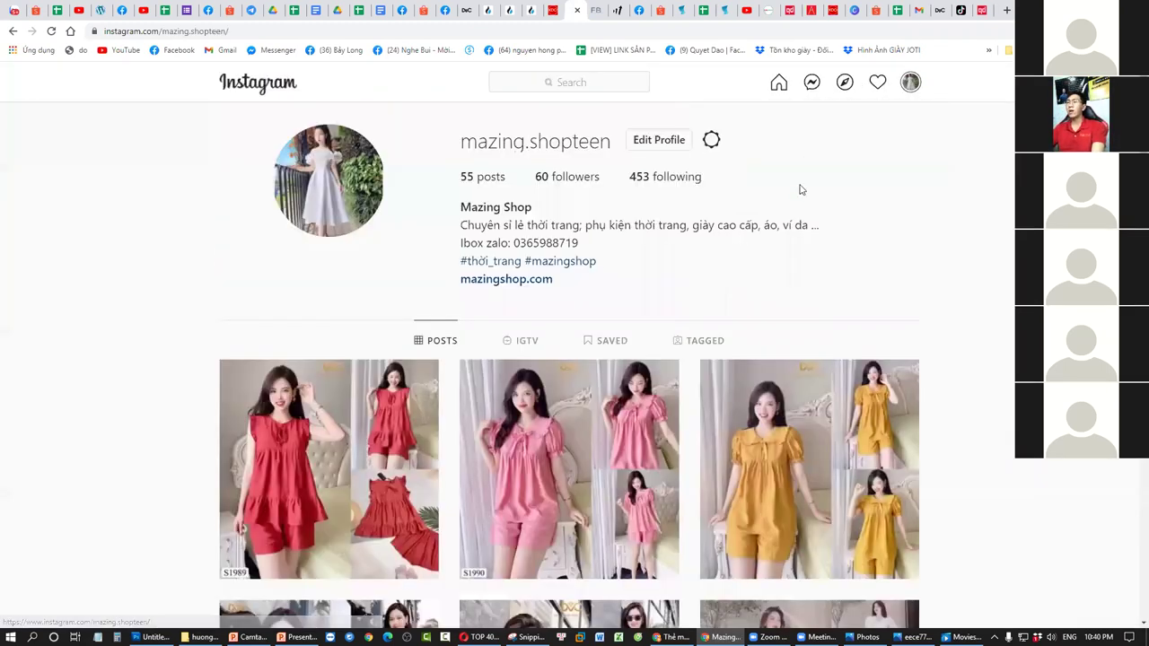
left_click(876, 83)
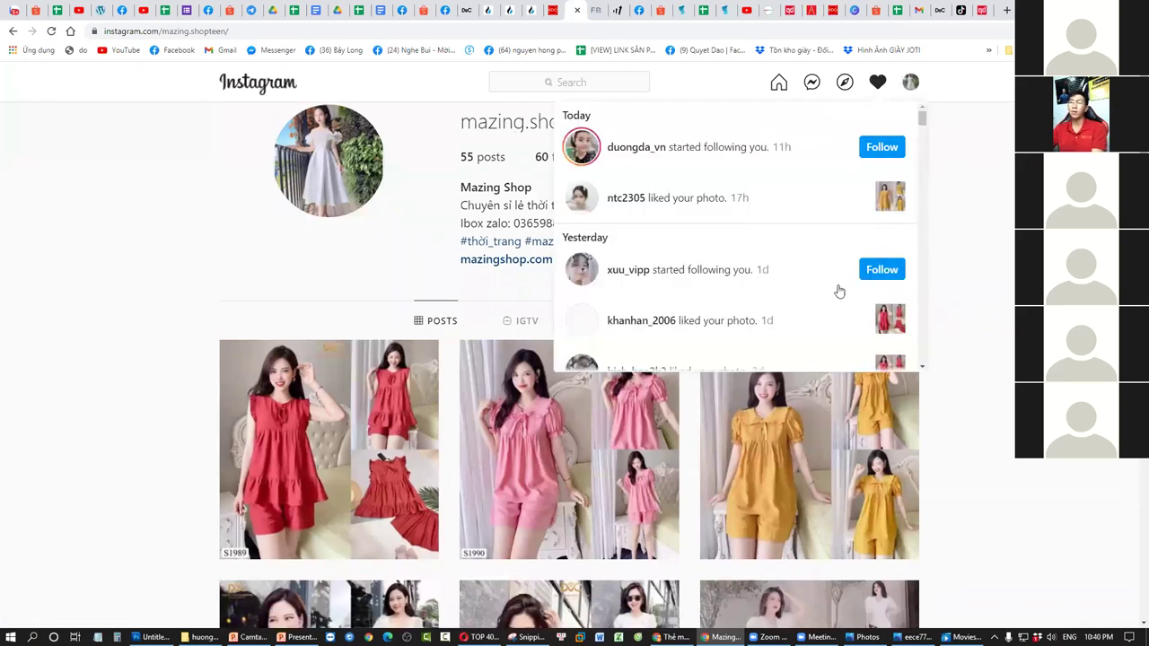
Enlarge the page and review the shop's recent follow and like notifications down to This Month, then close the list.
key("ctrl+plus")
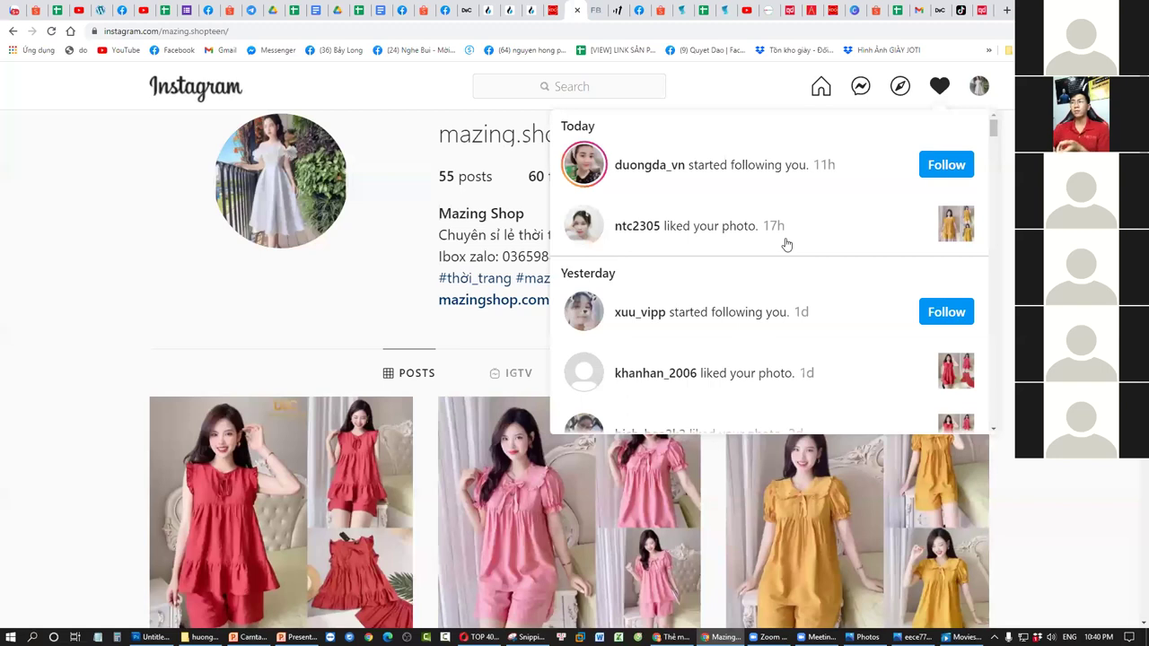
scroll(833, 252, "down", 2)
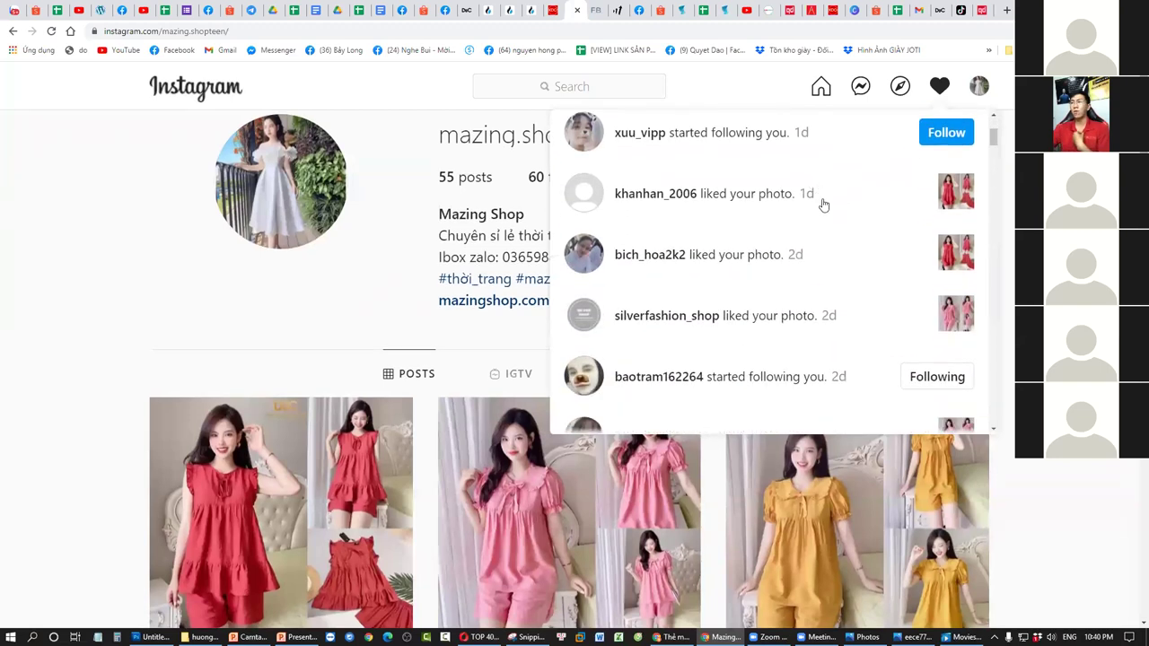
scroll(835, 245, "down", 4)
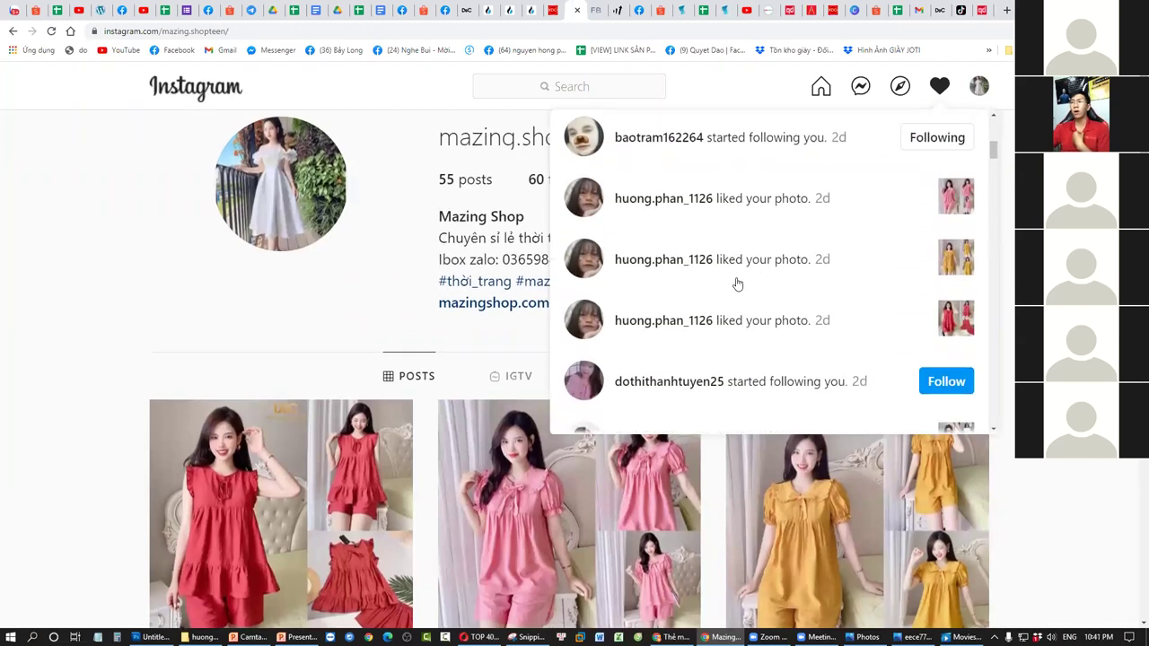
scroll(798, 287, "down", 5)
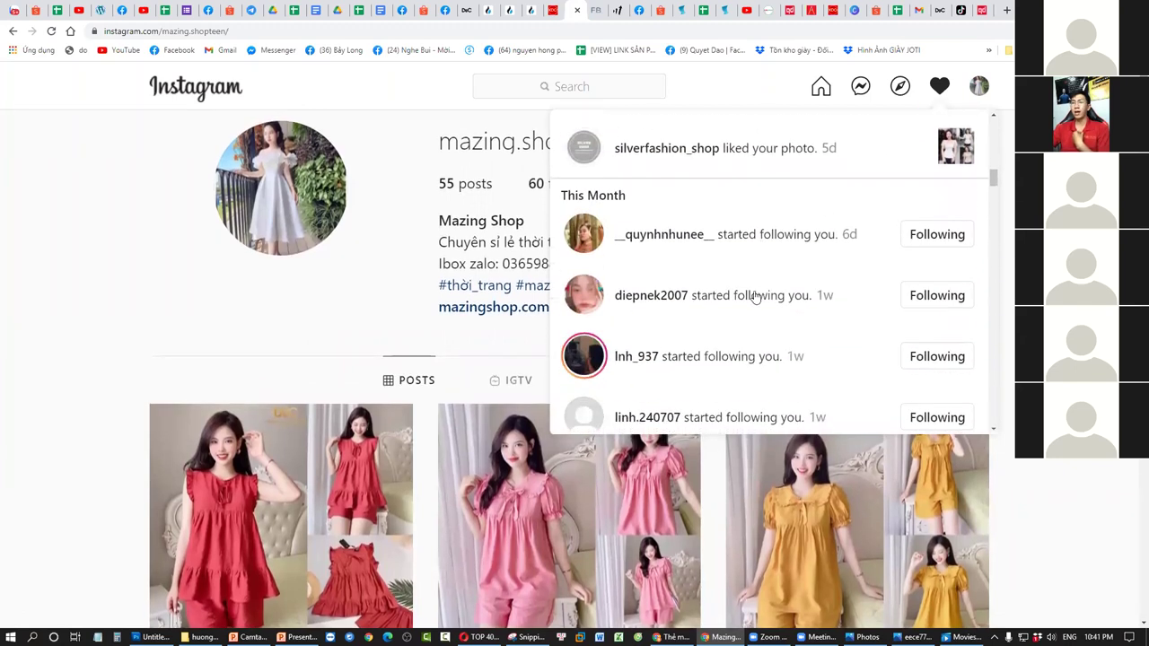
left_click(24, 312)
Open the shop's red S1989 outfit post to check its caption and likes, and close it.
scroll(171, 320, "down", 3)
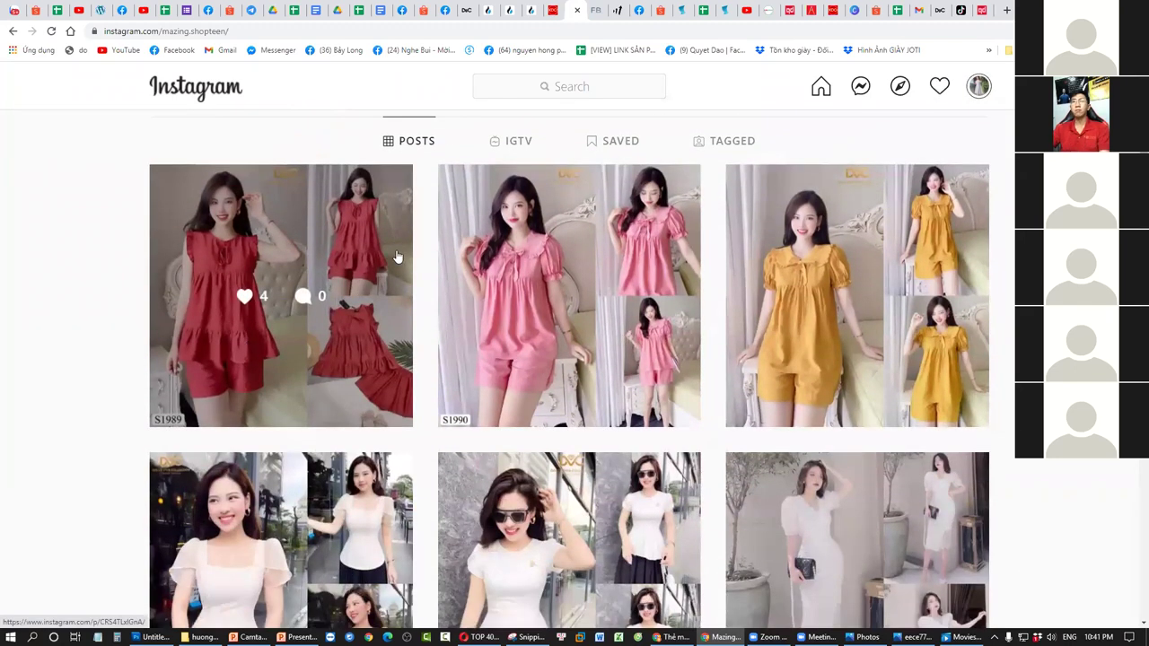
left_click(344, 256)
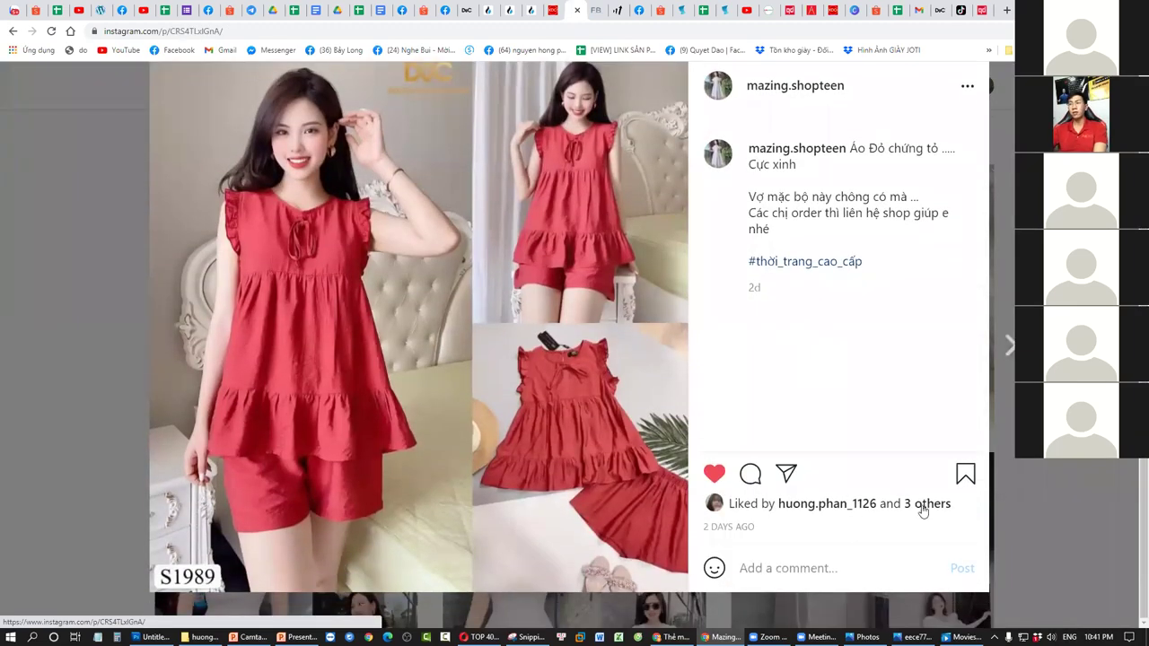
left_click(919, 505)
left_click(797, 428)
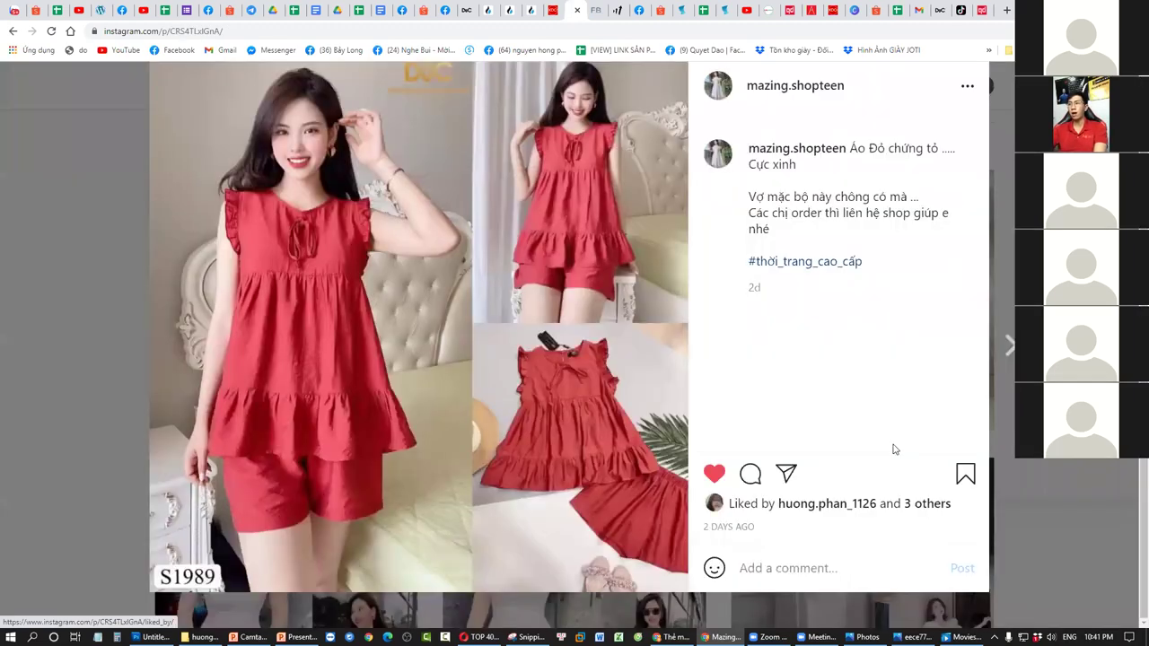
key("Escape")
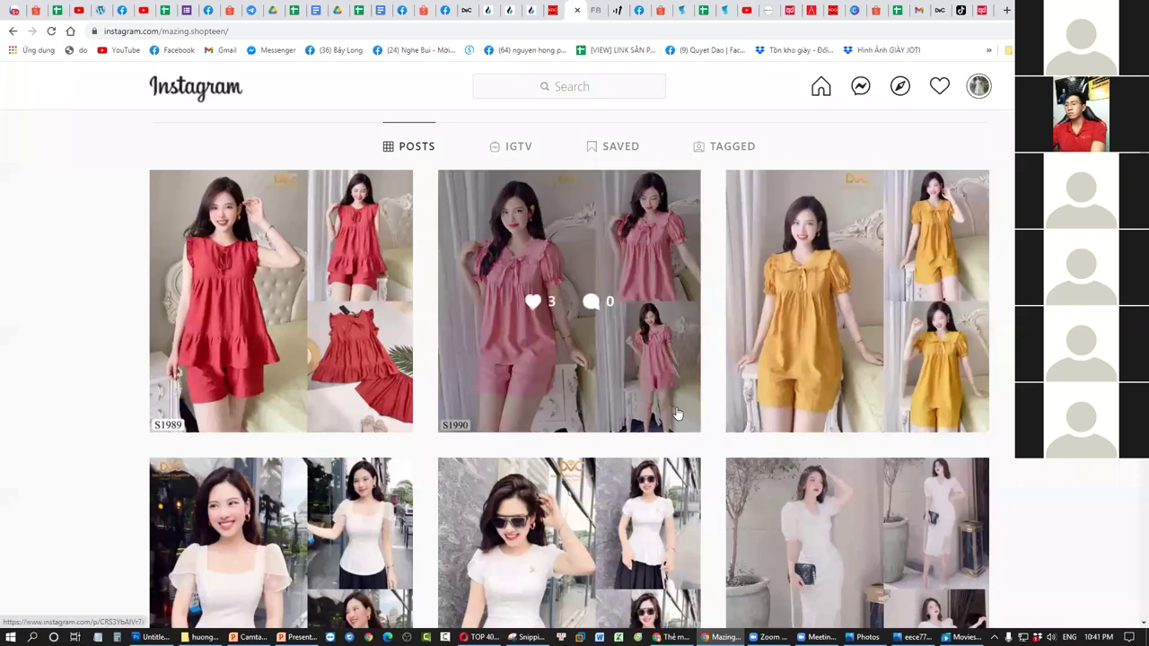
Switch the shop's profile page to the mobile device view, reload it, and begin a new post.
key("ctrl+shift+i")
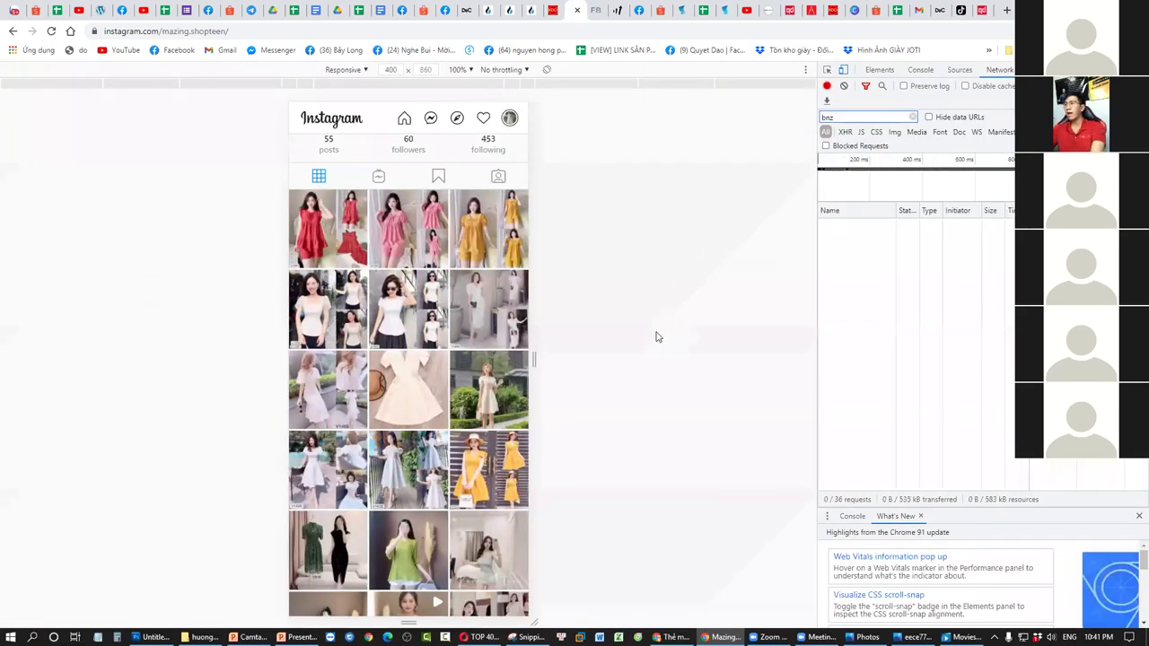
key("F5")
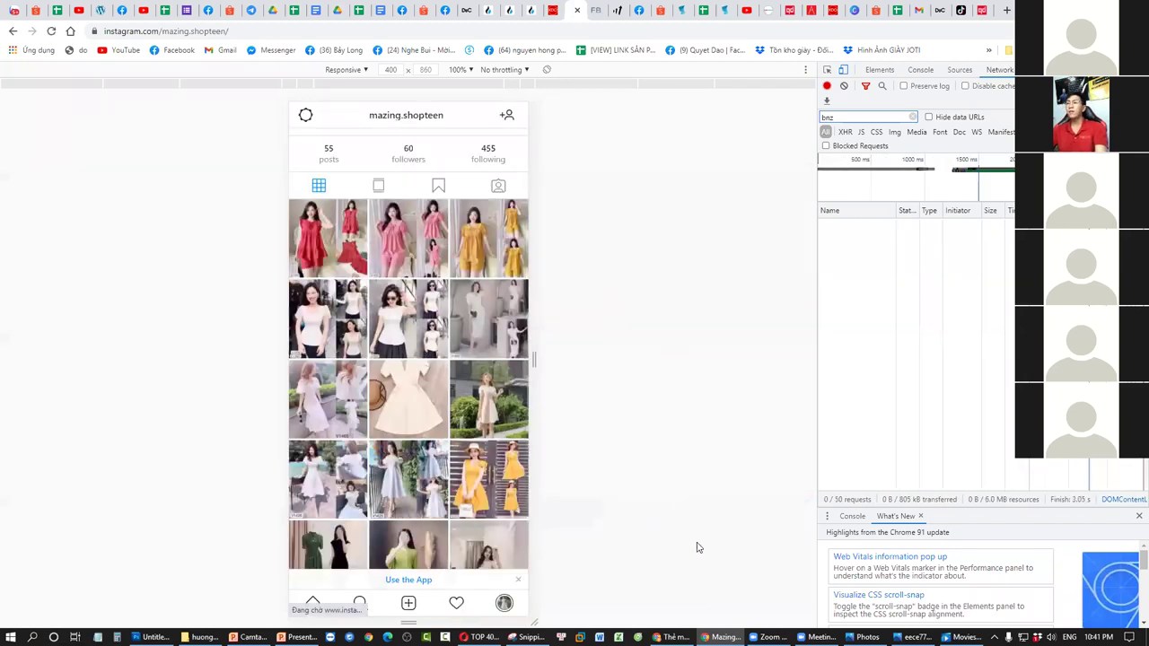
left_click(408, 603)
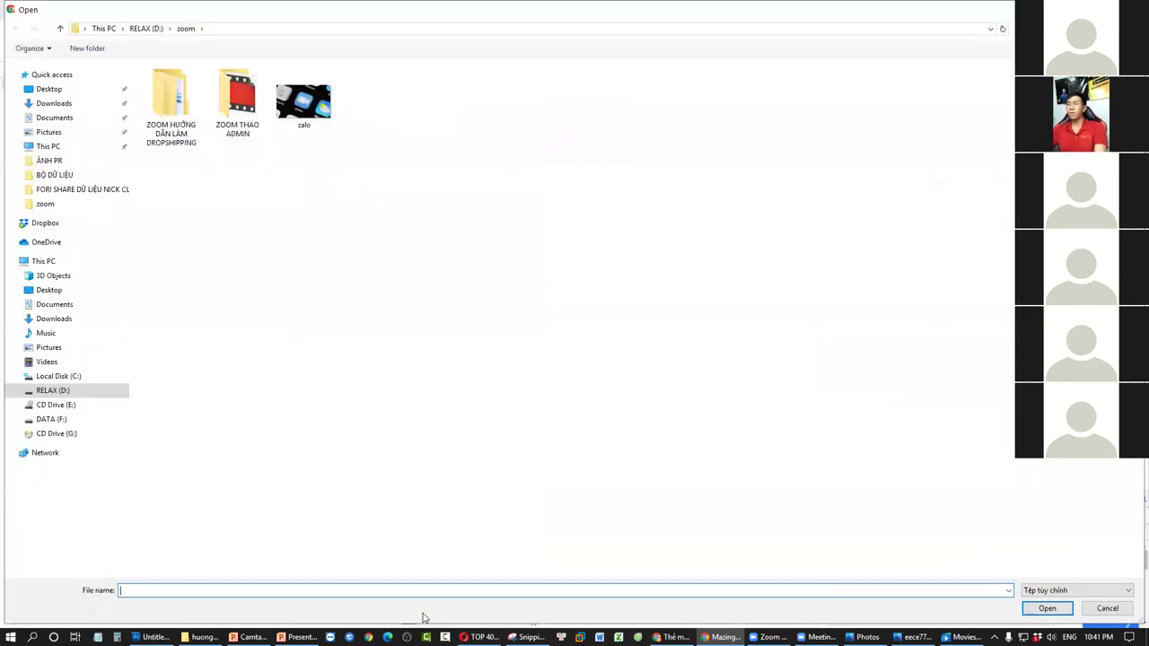
Choose the V1640 white dress photo from FORI CENTER > THỜI TRANG CAO CẤP > ẢNH on DATA (F:) and continue to the post's caption.
left_click(93, 419)
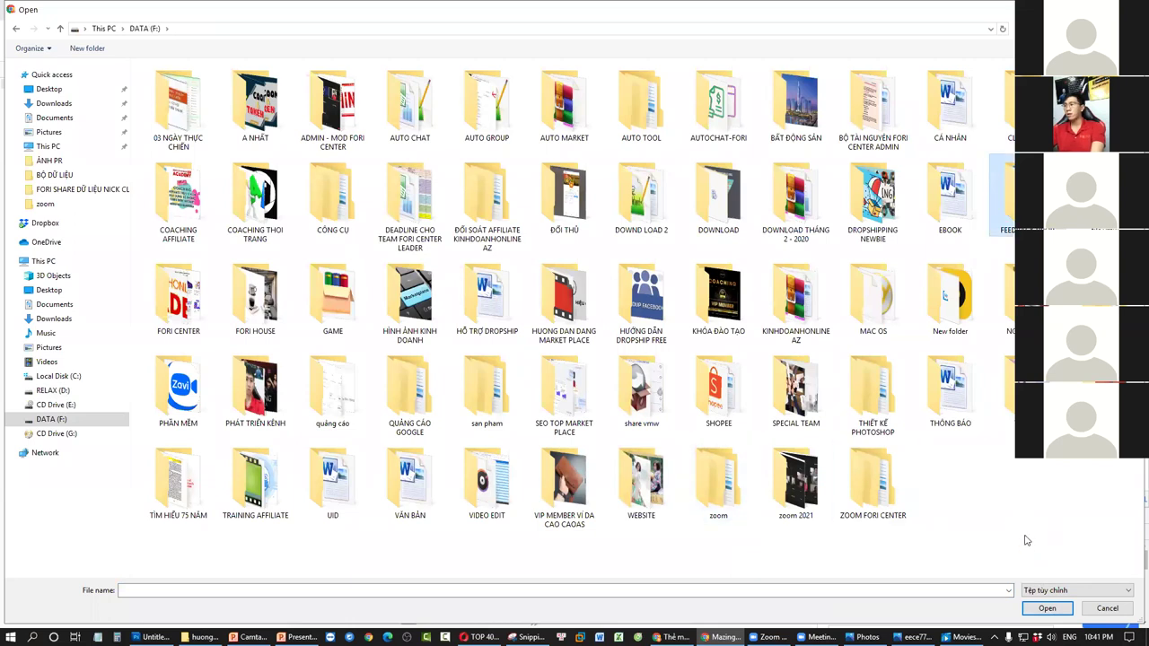
double_click(184, 325)
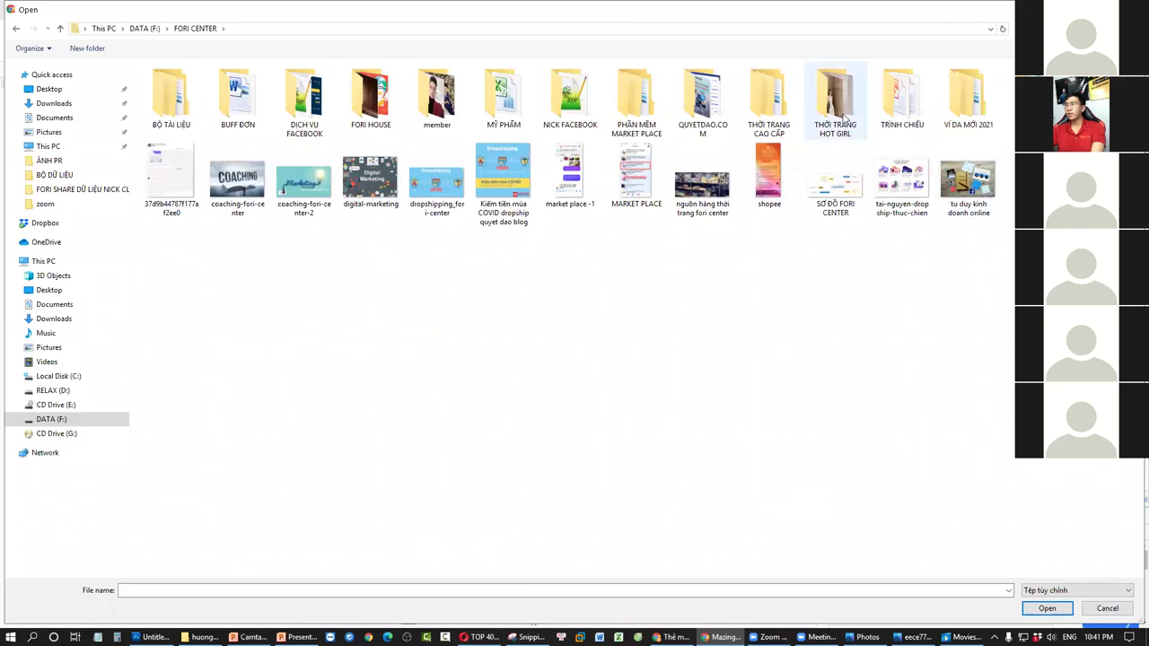
double_click(769, 99)
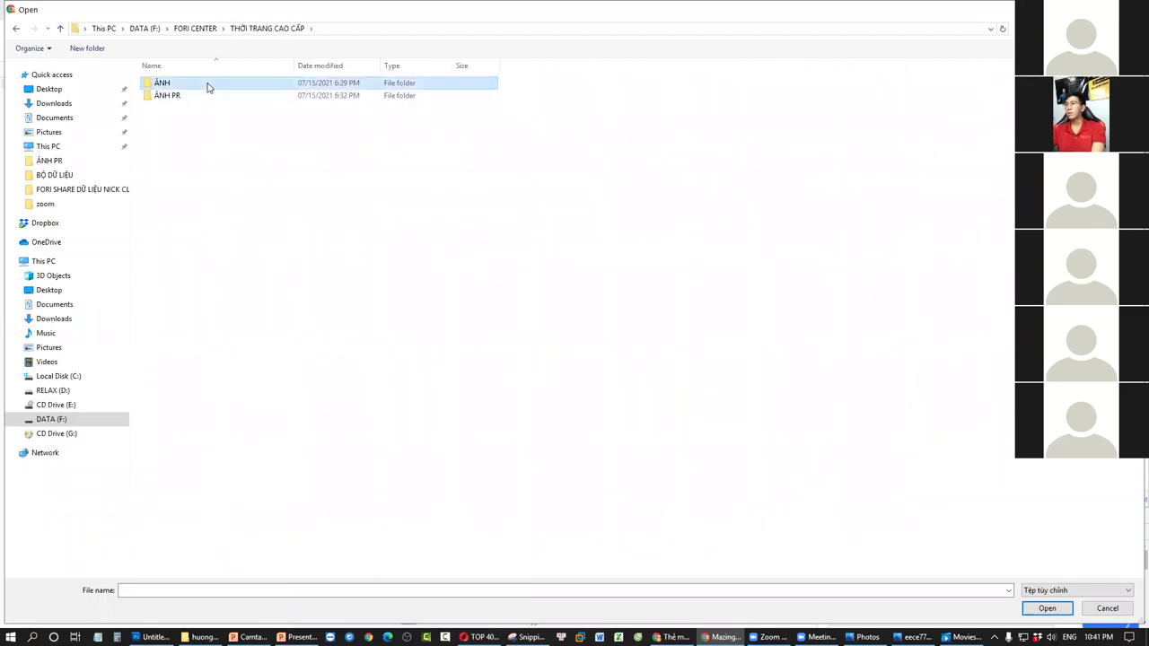
double_click(207, 84)
scroll(240, 526, "down", 2)
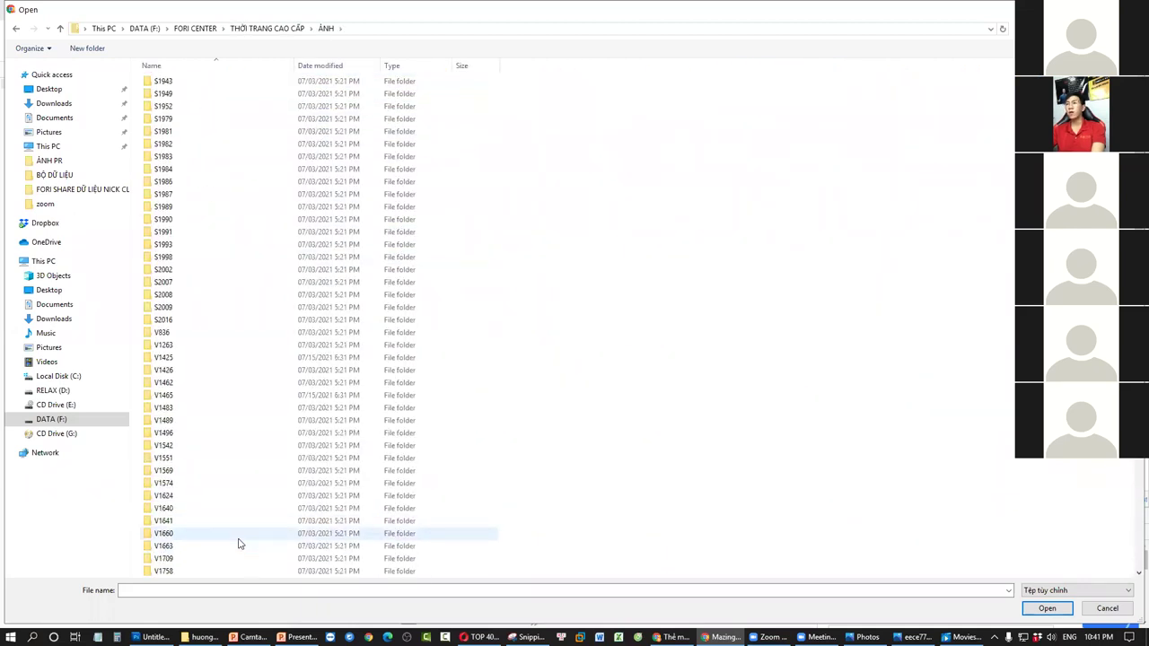
double_click(218, 510)
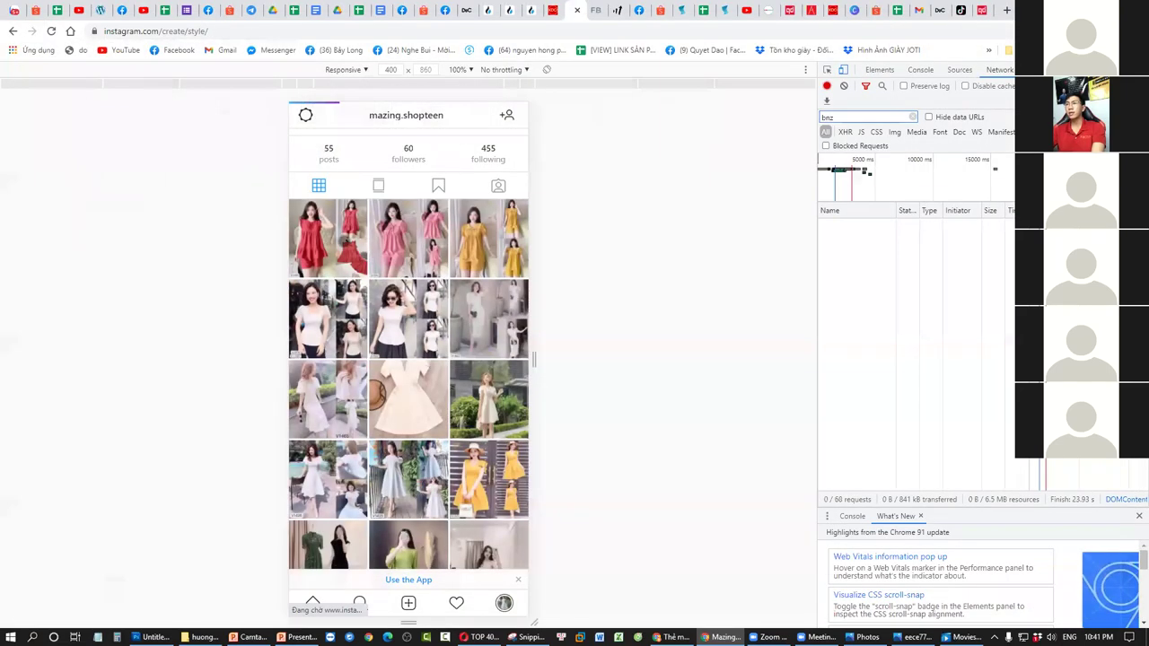
double_click(170, 91)
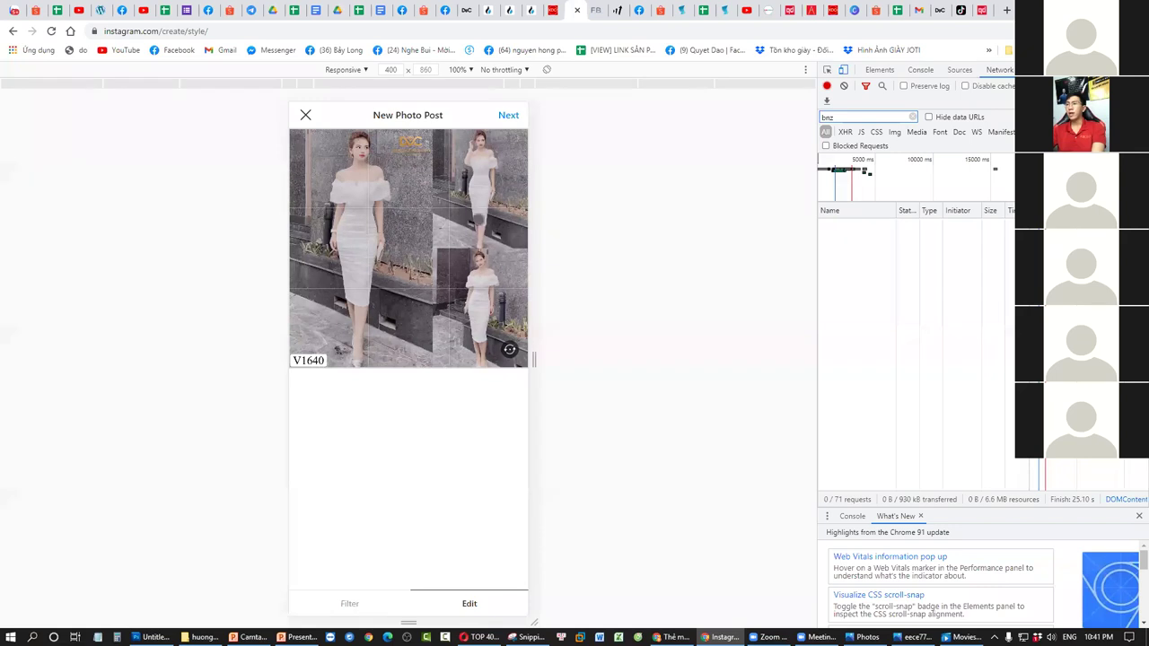
left_click(503, 116)
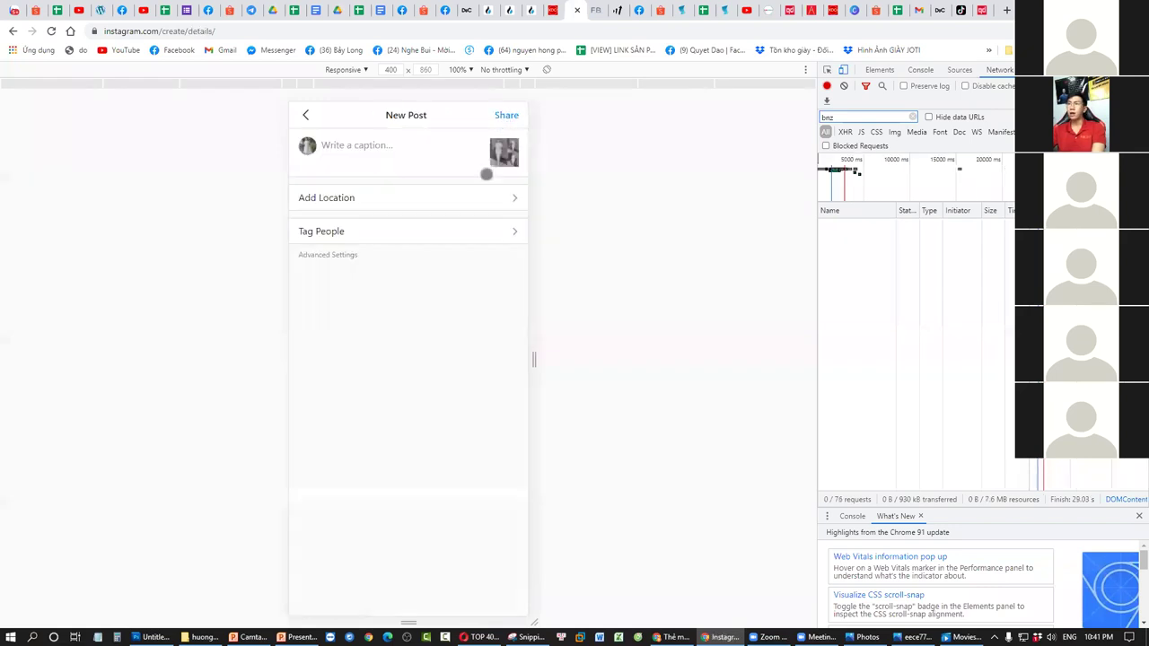
left_click(370, 157)
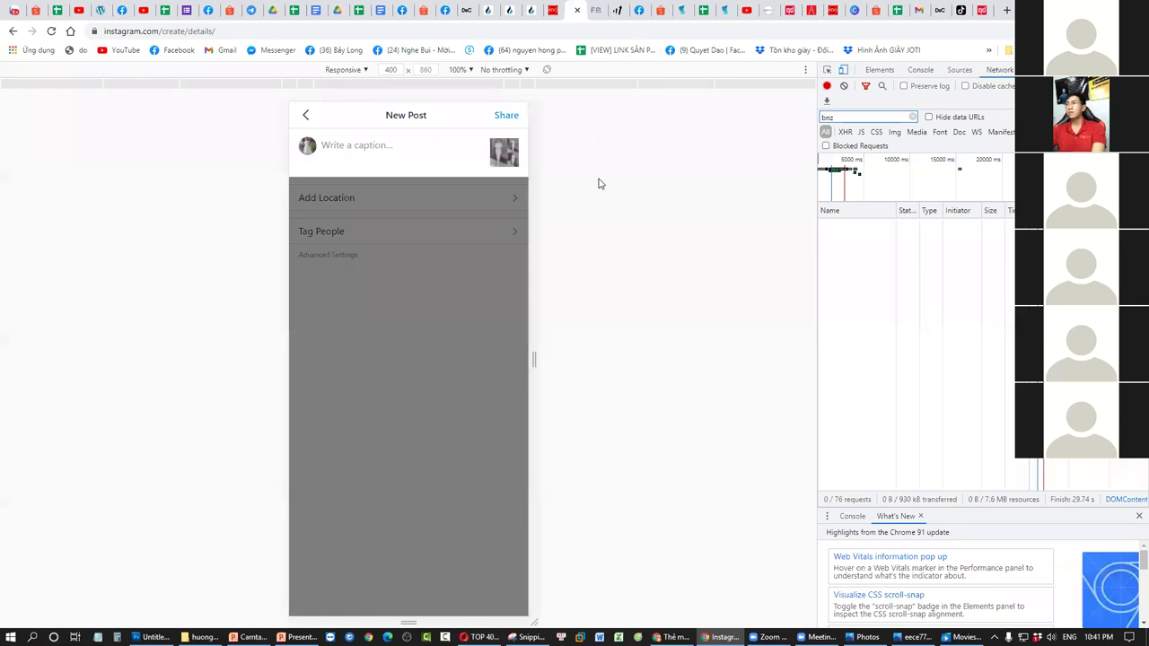
Reload the crashed Facebook page and search Facebook for VÁY XINH.
left_click(638, 10)
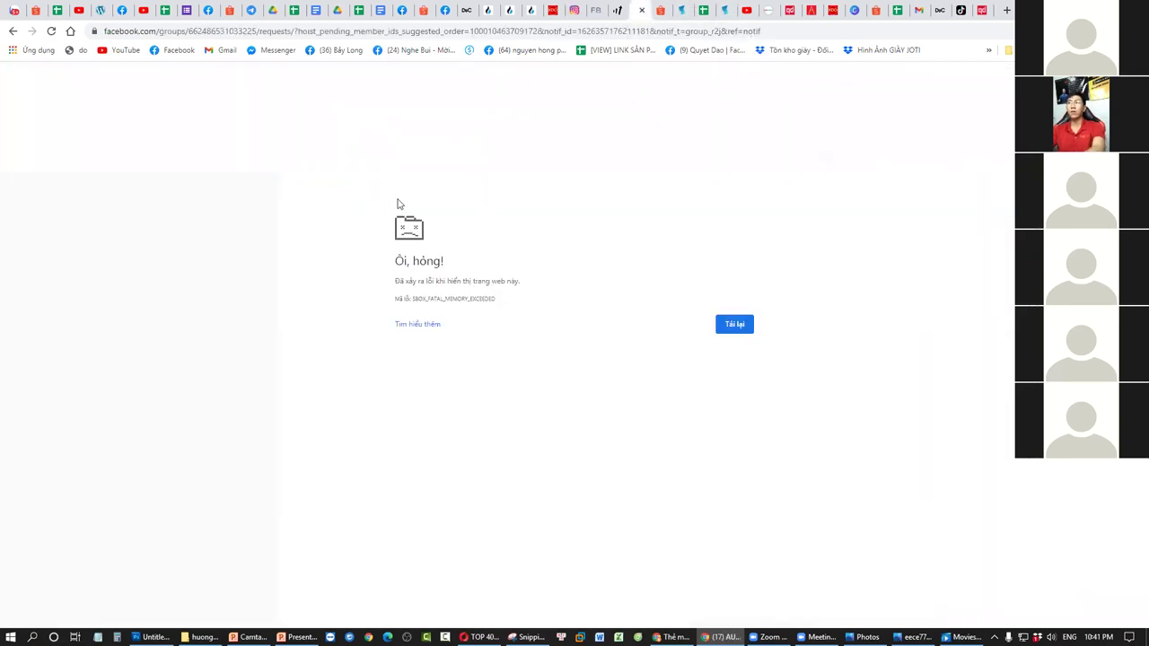
key("F5")
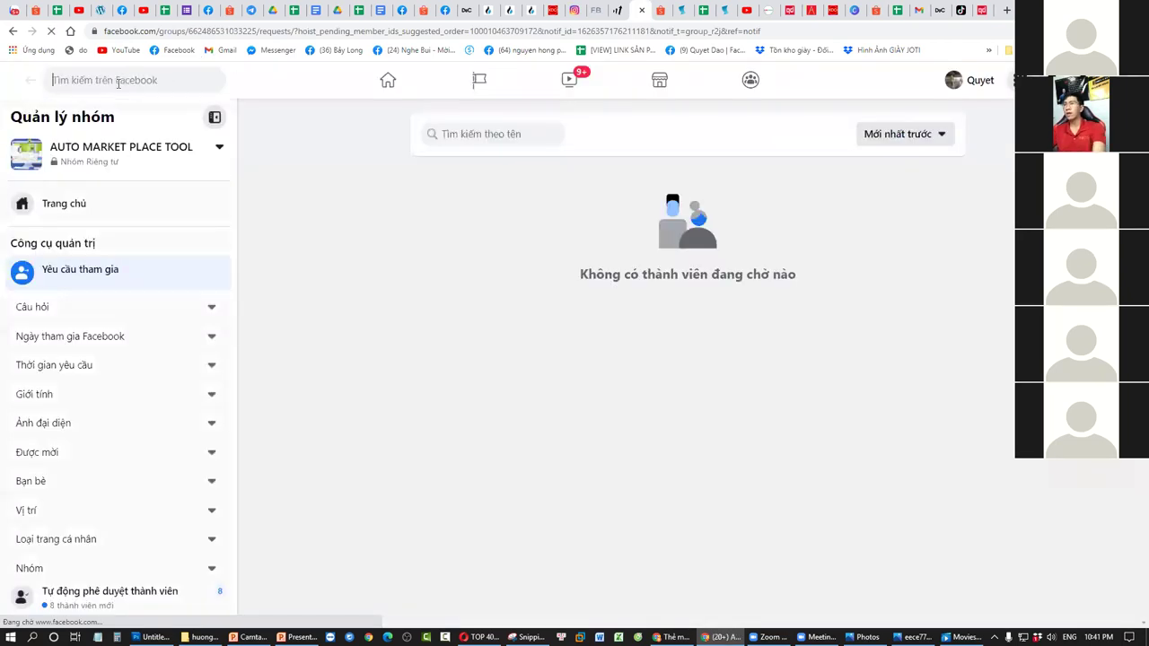
left_click(117, 81)
type("th0owi")
key("BackSpace")
key("BackSpace")
key("BackSpace")
key("BackSpace")
key("BackSpace")
key("BackSpace")
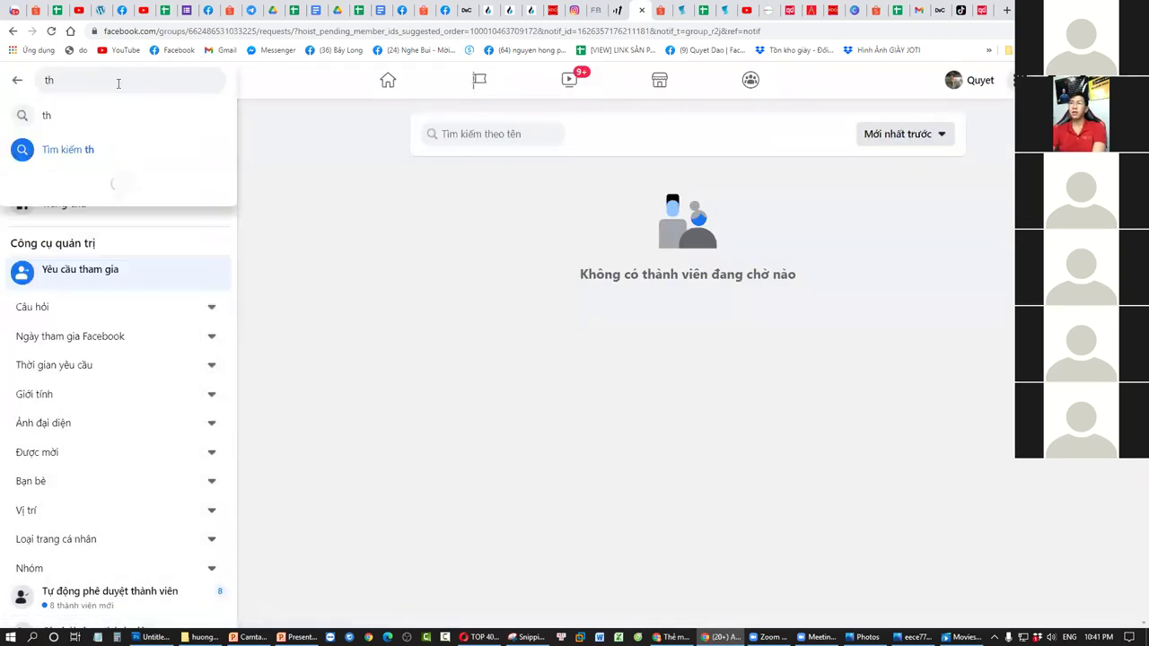
type("VÁY XINH")
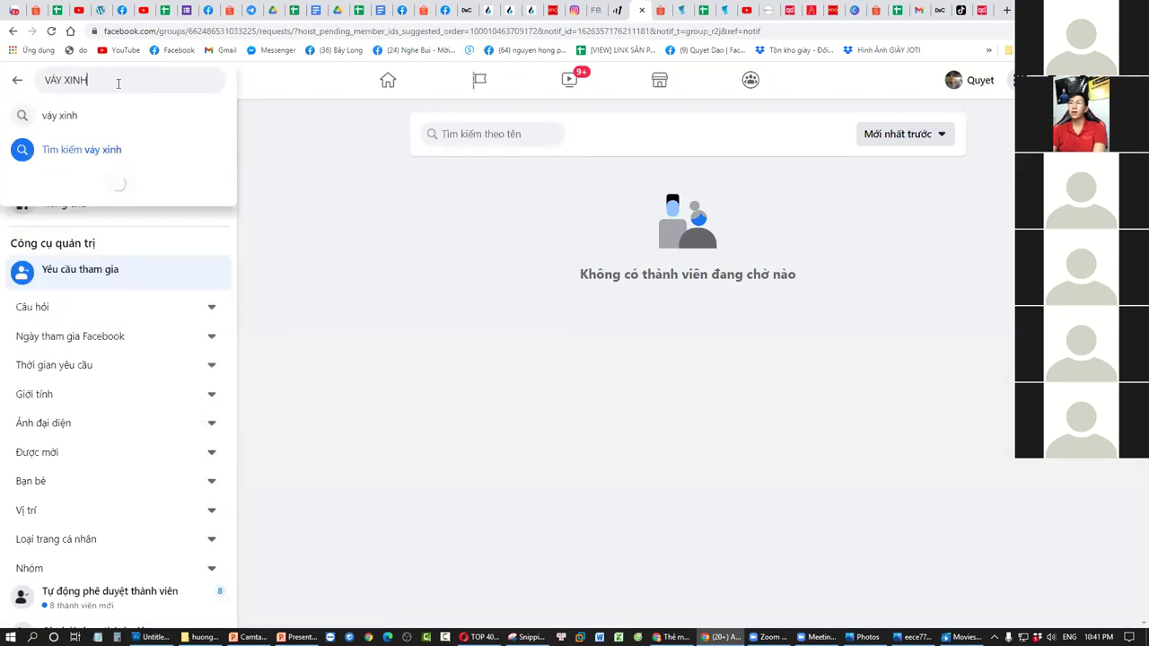
key("Return")
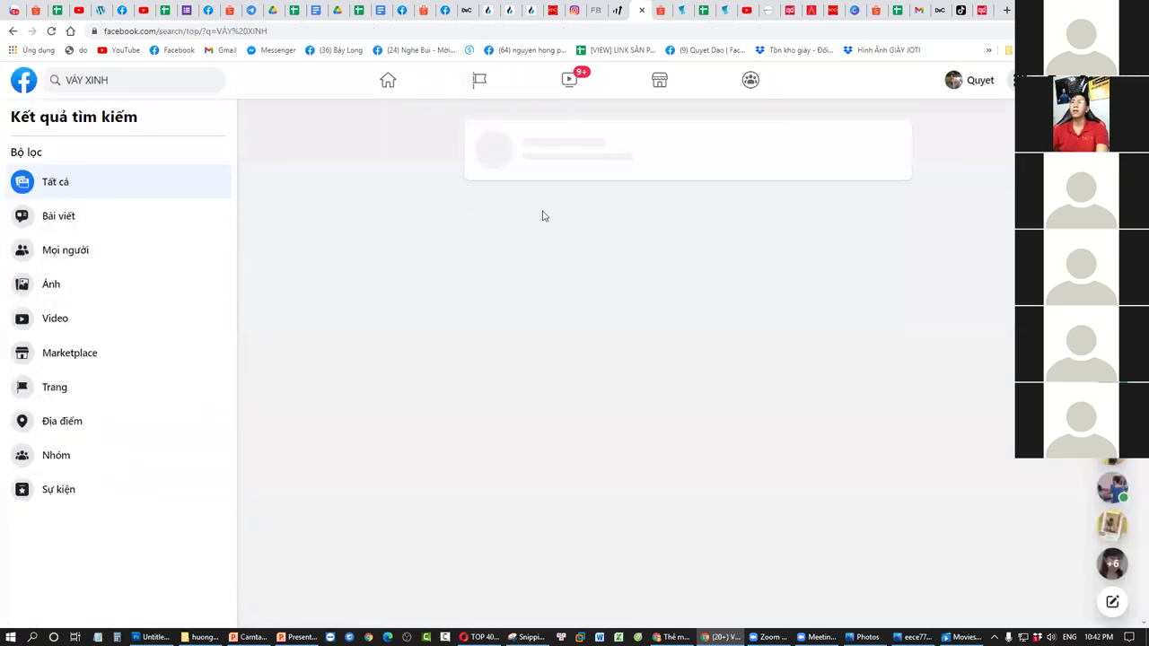
Open a white dress photo from the search results and go to the DAISY page that published it.
scroll(557, 332, "down", 5)
scroll(553, 352, "down", 2)
left_click(574, 288)
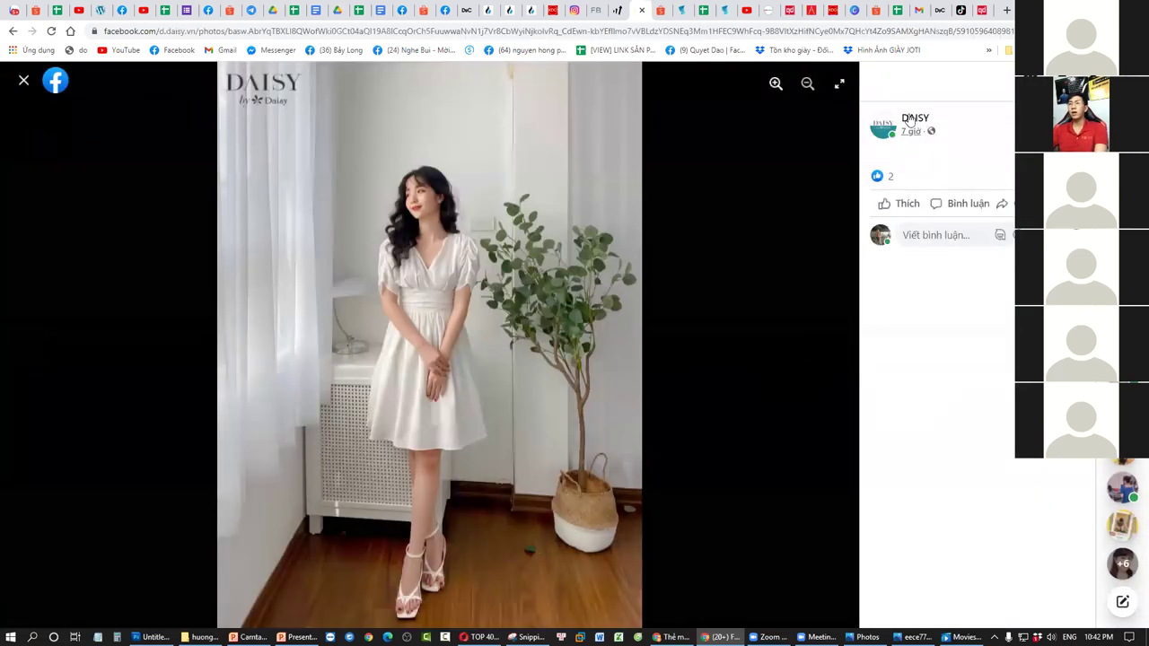
left_click(910, 118)
Find the Belle Top post on the DAISY page, expand its text and copy the product description above the contact details.
scroll(580, 322, "down", 3)
scroll(706, 419, "down", 1)
scroll(707, 419, "down", 8)
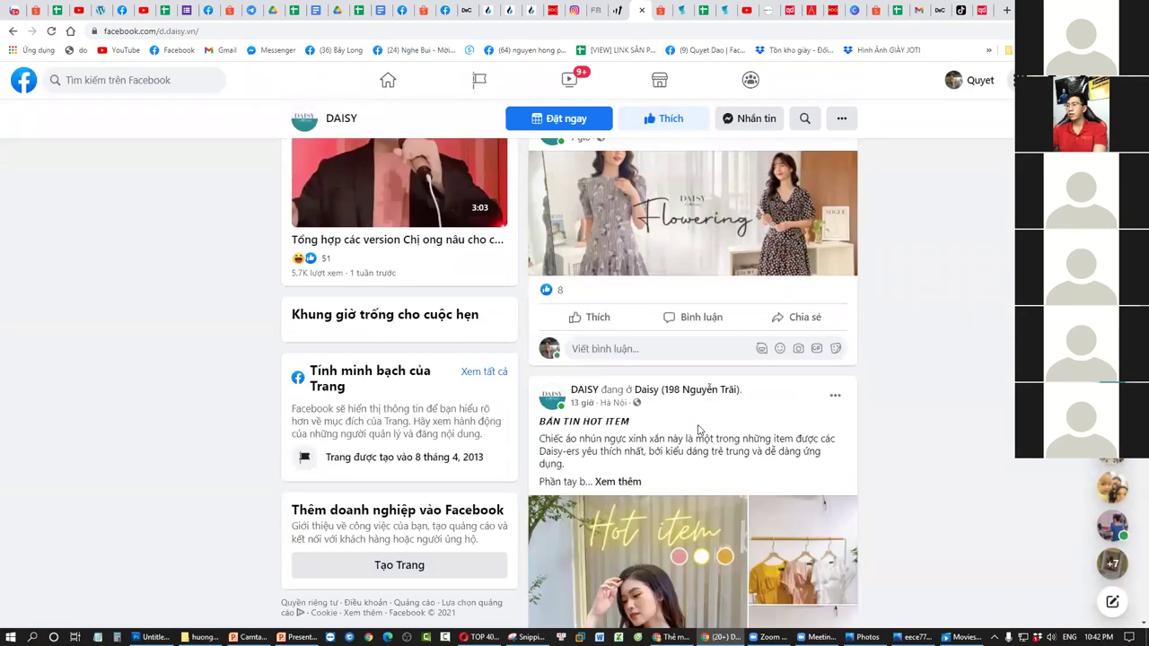
scroll(699, 431, "down", 3)
left_click(606, 242)
scroll(714, 449, "down", 10)
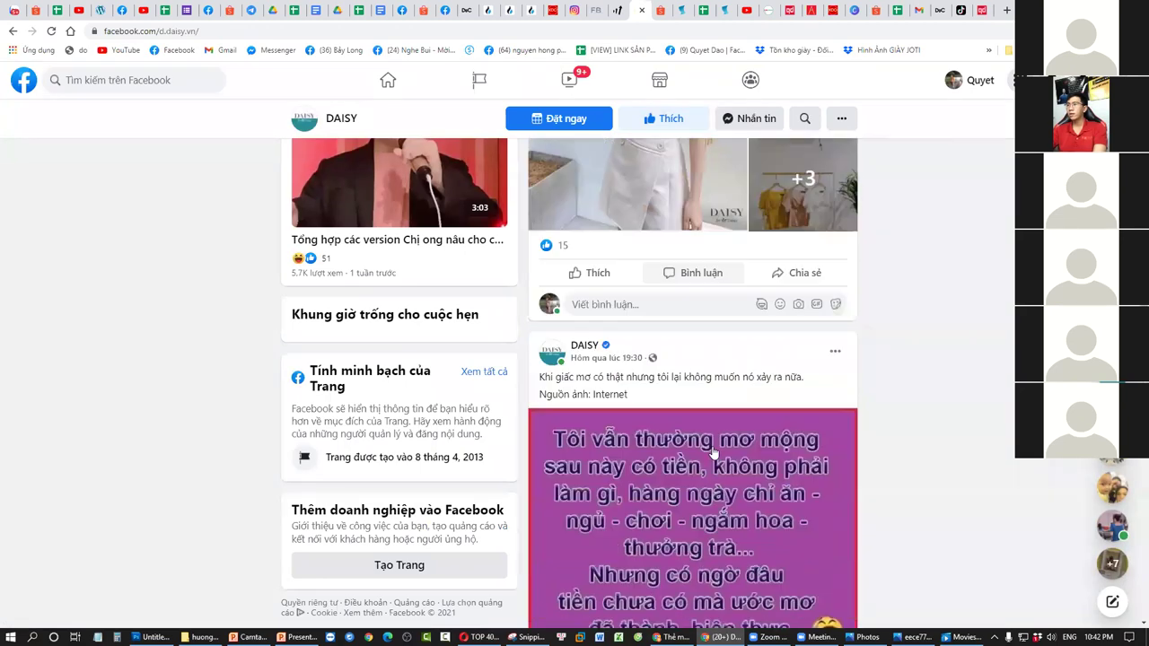
scroll(717, 477, "down", 3)
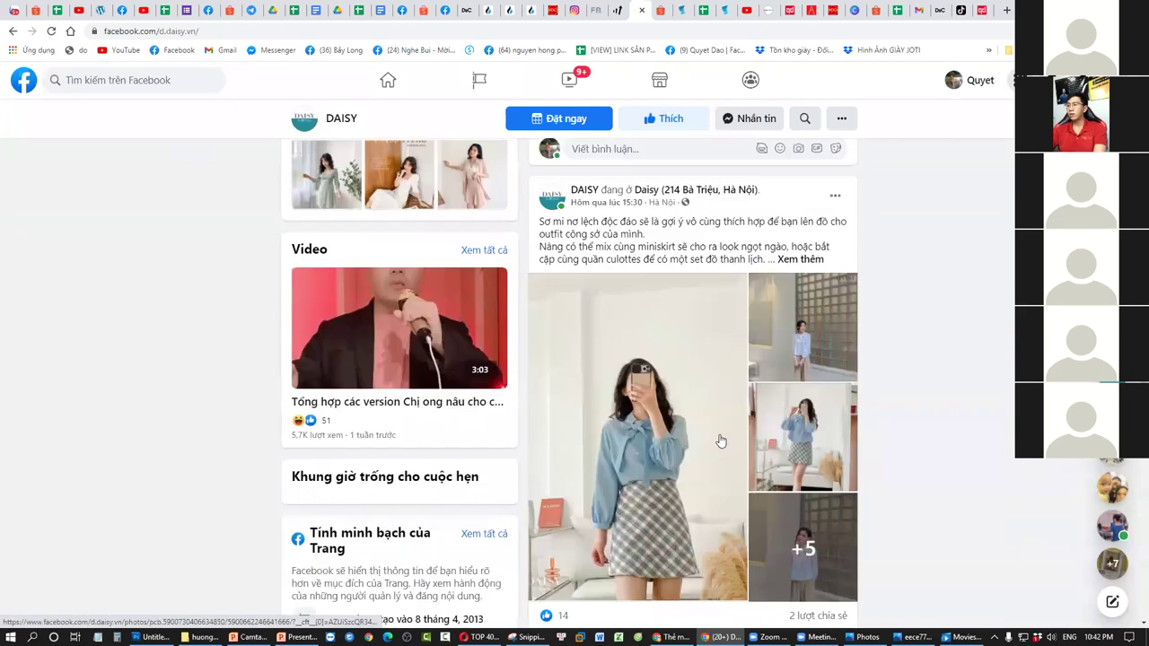
scroll(748, 380, "down", 8)
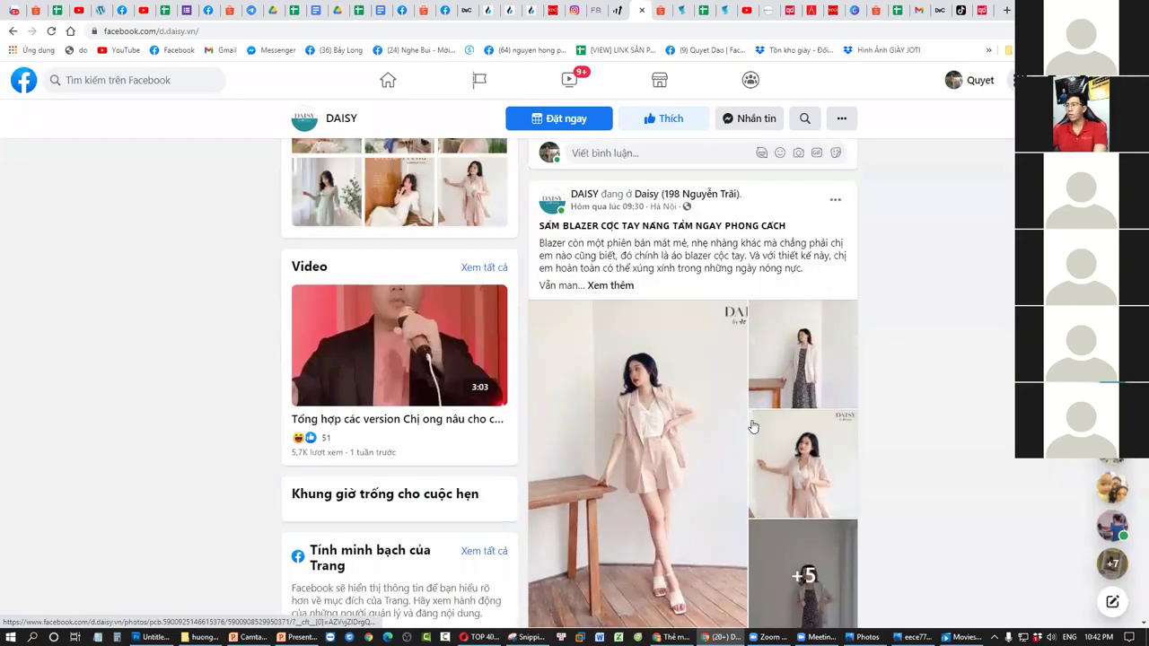
scroll(748, 455, "down", 10)
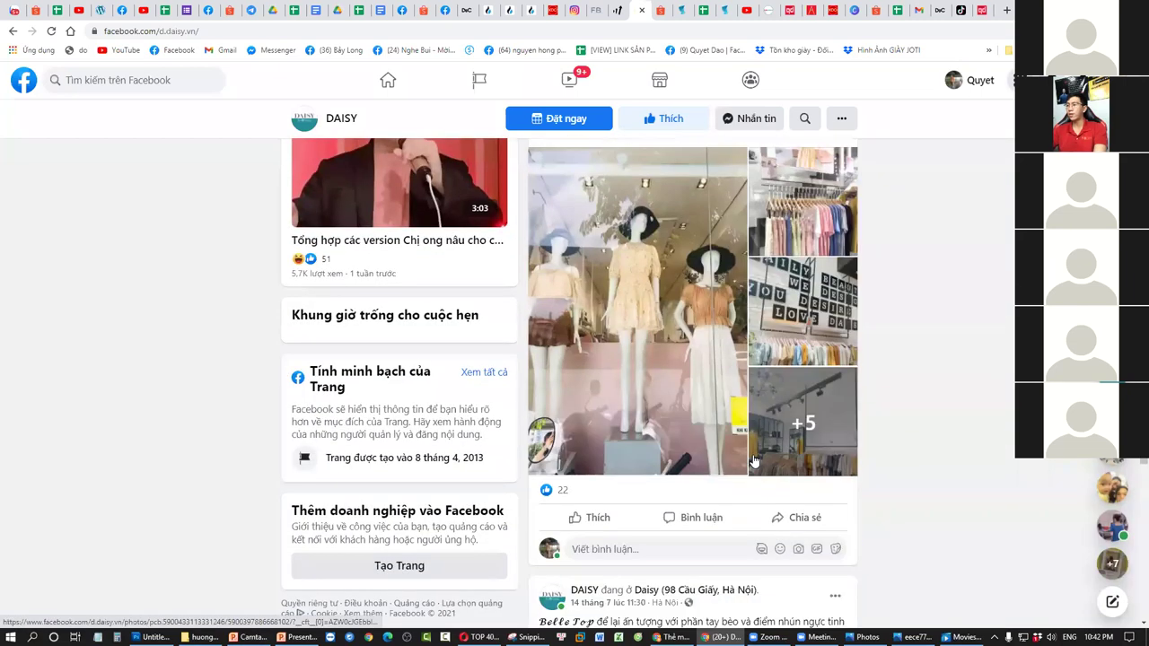
scroll(753, 459, "up", 3)
scroll(682, 377, "down", 7)
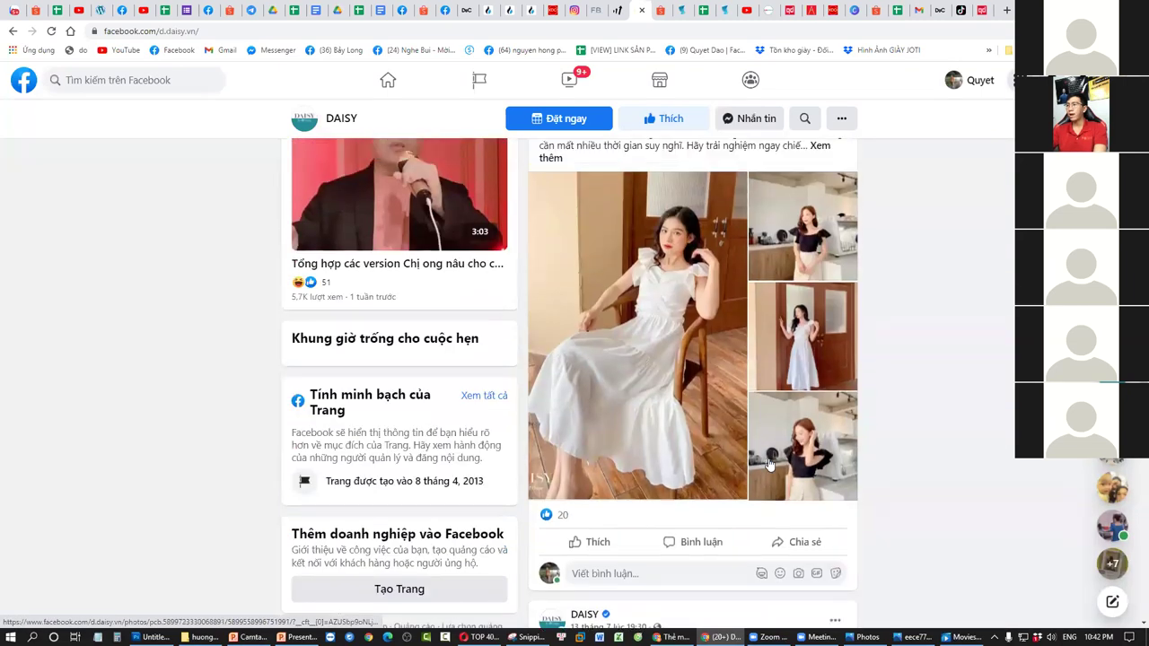
left_click(558, 311)
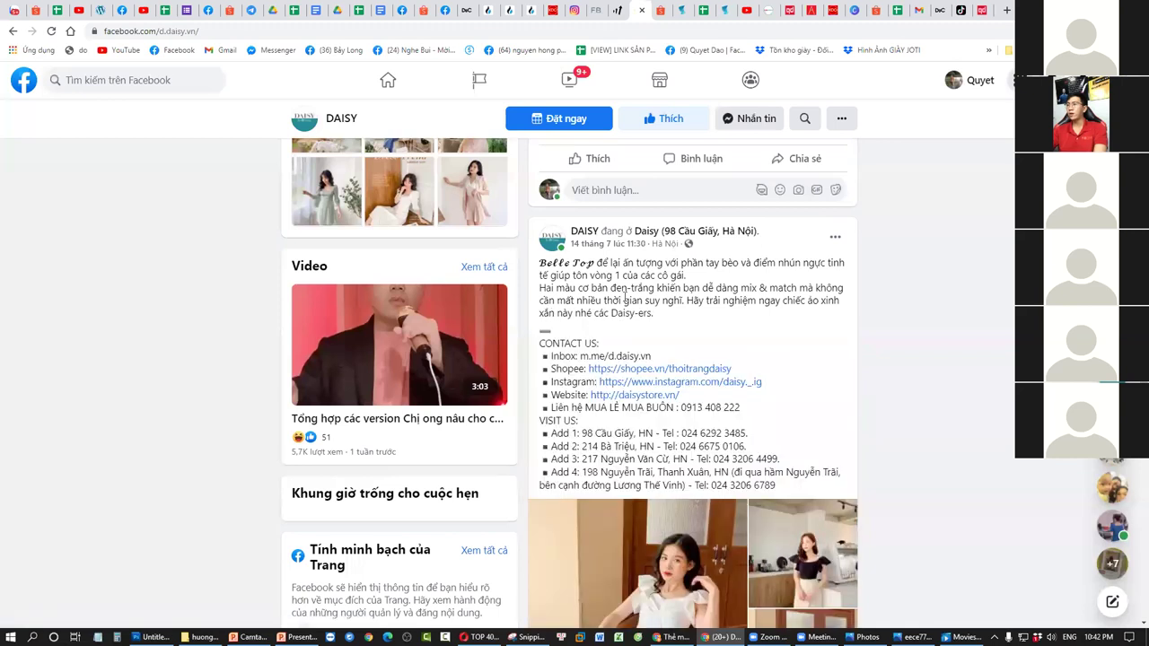
left_click_drag(653, 312, 532, 267)
key("ctrl+c")
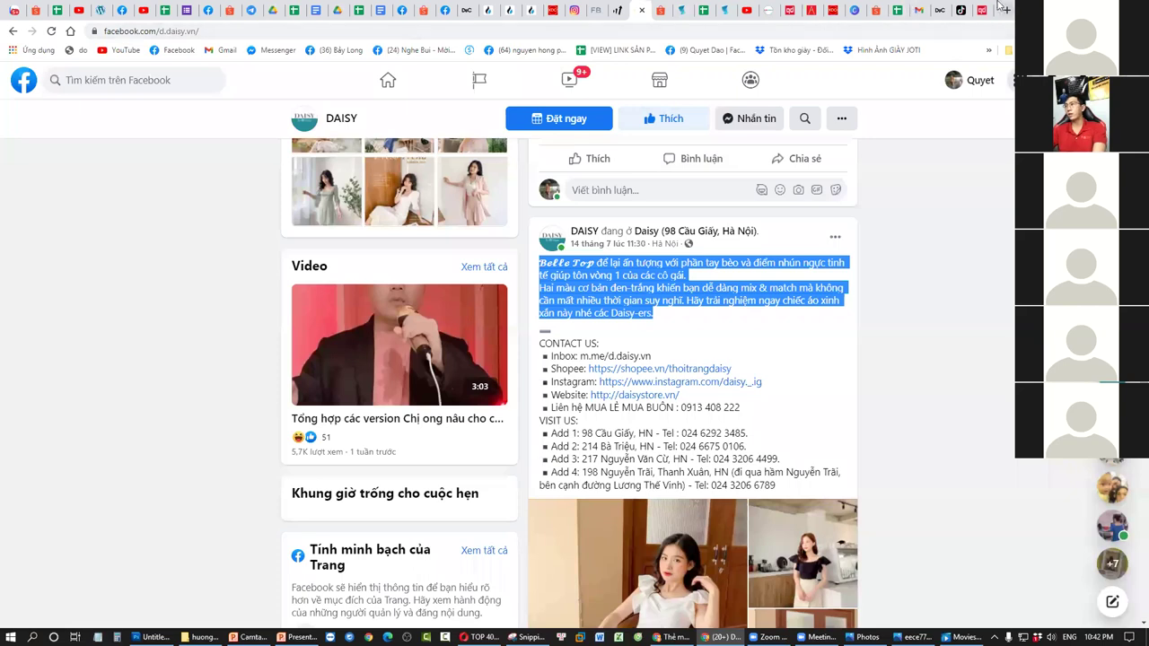
Paste the copied description into the caption of the new Instagram post and add the hashtag #thời_trang_cao_cấp below it.
left_click(577, 9)
key("ctrl+v")
key("Return")
key("Return")
type("$")
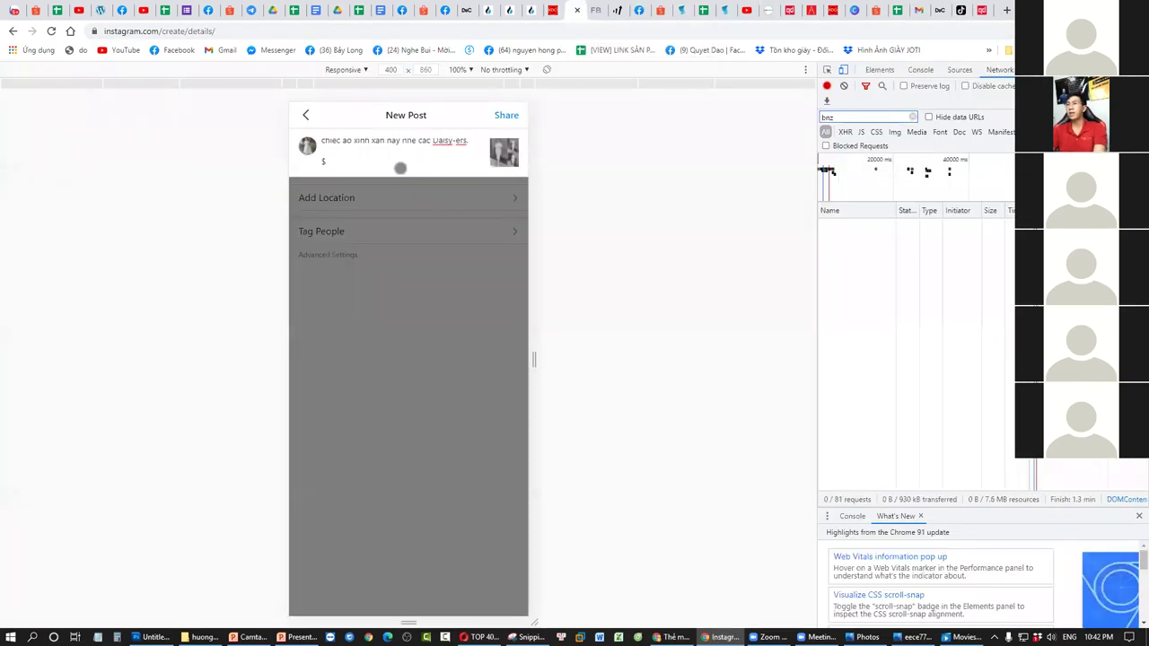
type("thời")
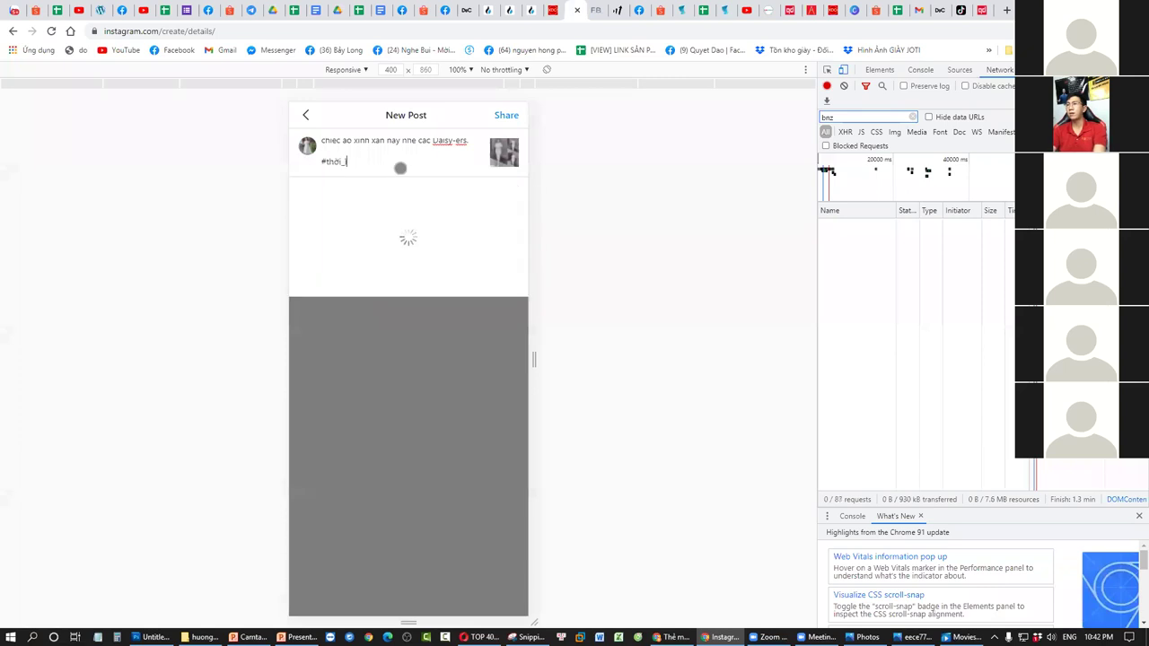
type("_trang_cao)ca")
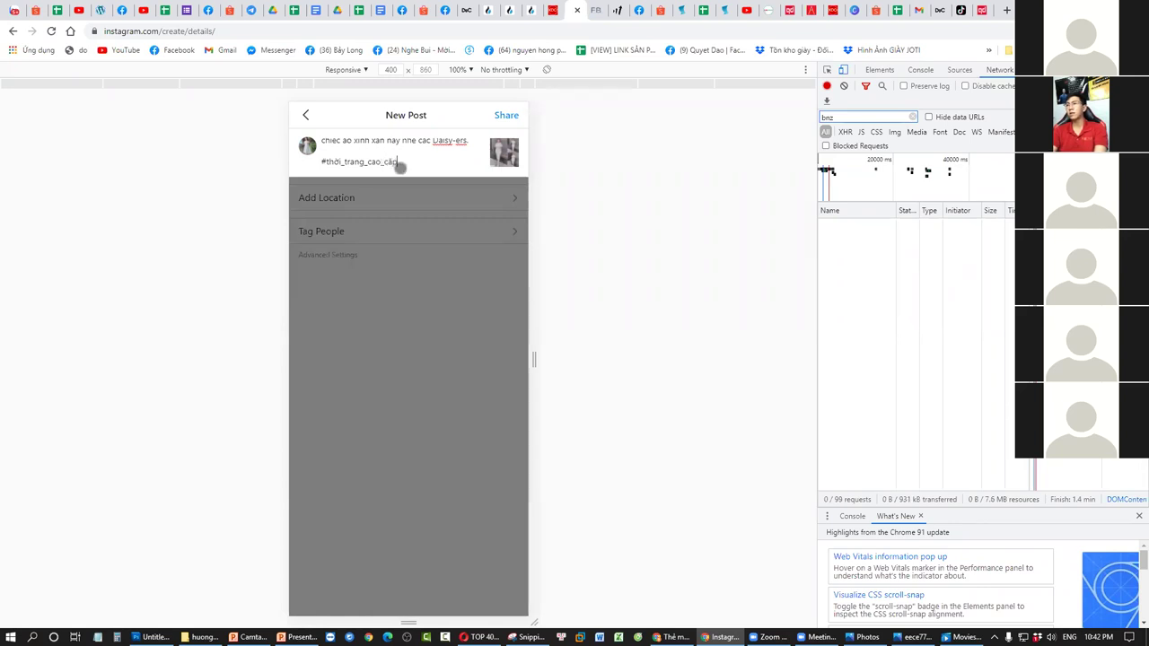
key("ctrl+v")
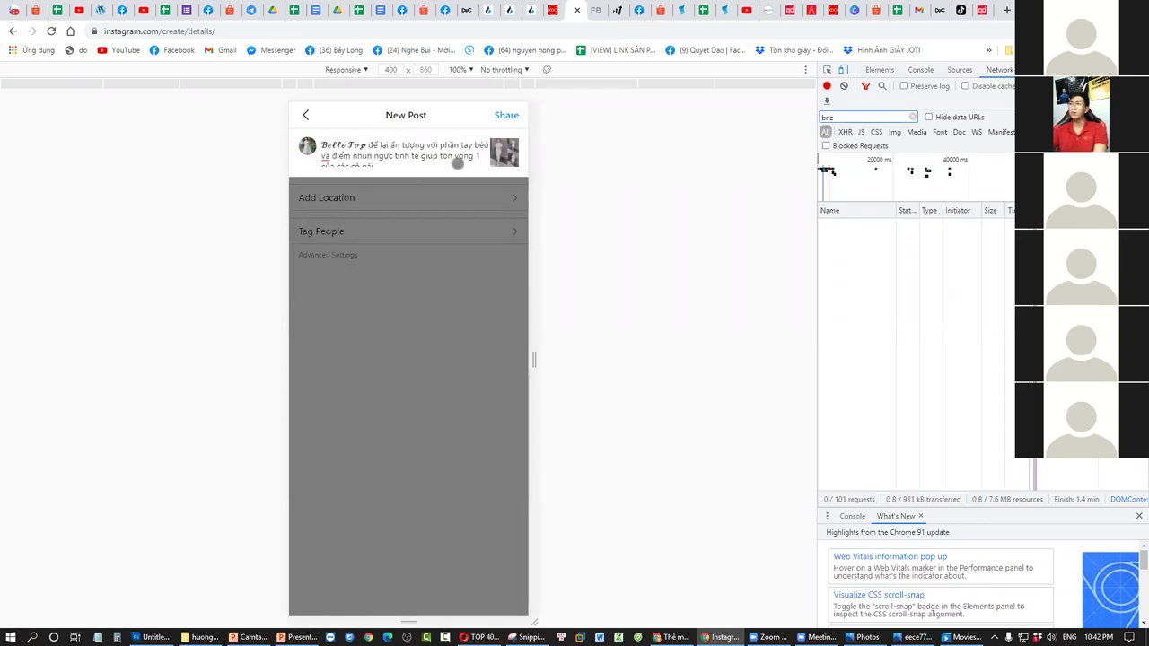
Replace the product name Belle Top at the start of the caption with Mazinghop.
scroll(399, 155, "up", 4)
key("BackSpace")
key("BackSpace")
key("BackSpace")
key("BackSpace")
key("BackSpace")
key("BackSpace")
key("BackSpace")
key("BackSpace")
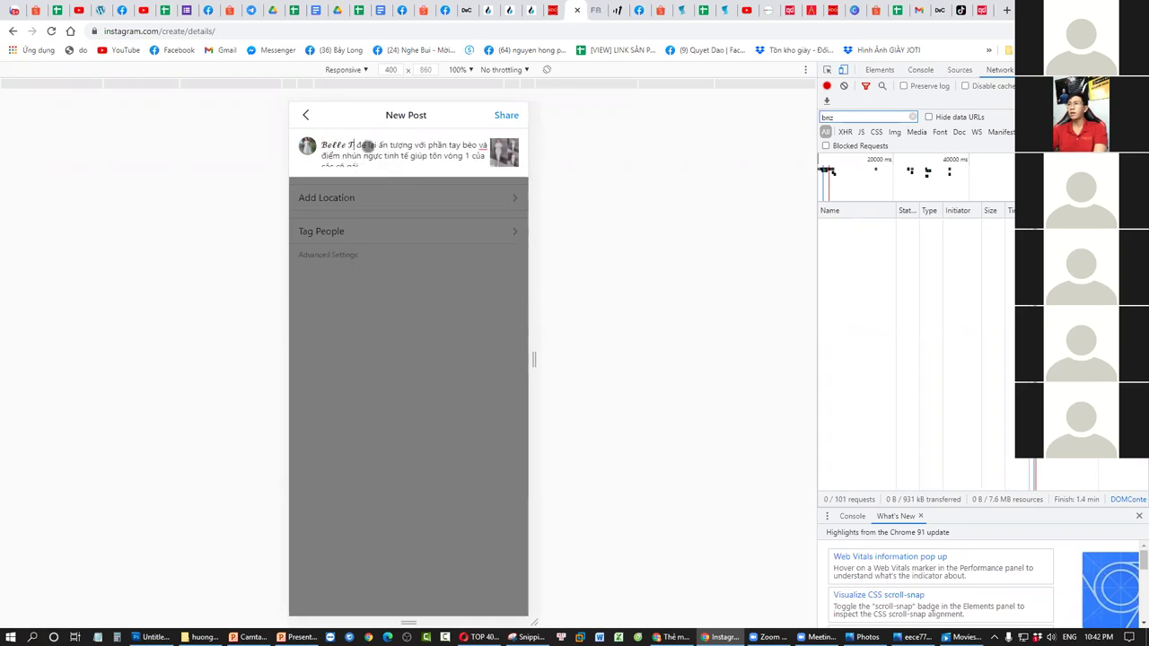
type("N")
key("BackSpace")
type("Maiz")
key("BackSpace")
key("BackSpace")
type("zinghop")
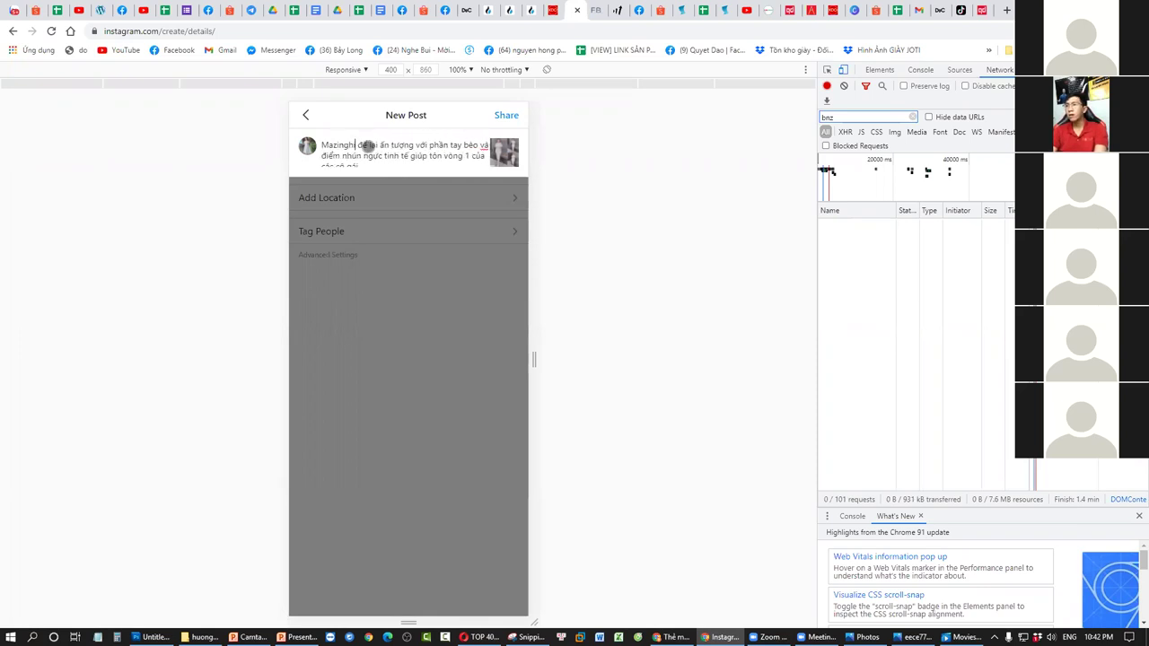
Replace "phần tay bèo và điểm nhún ngực" in the caption's first sentence with "thiết kế".
left_click(441, 145)
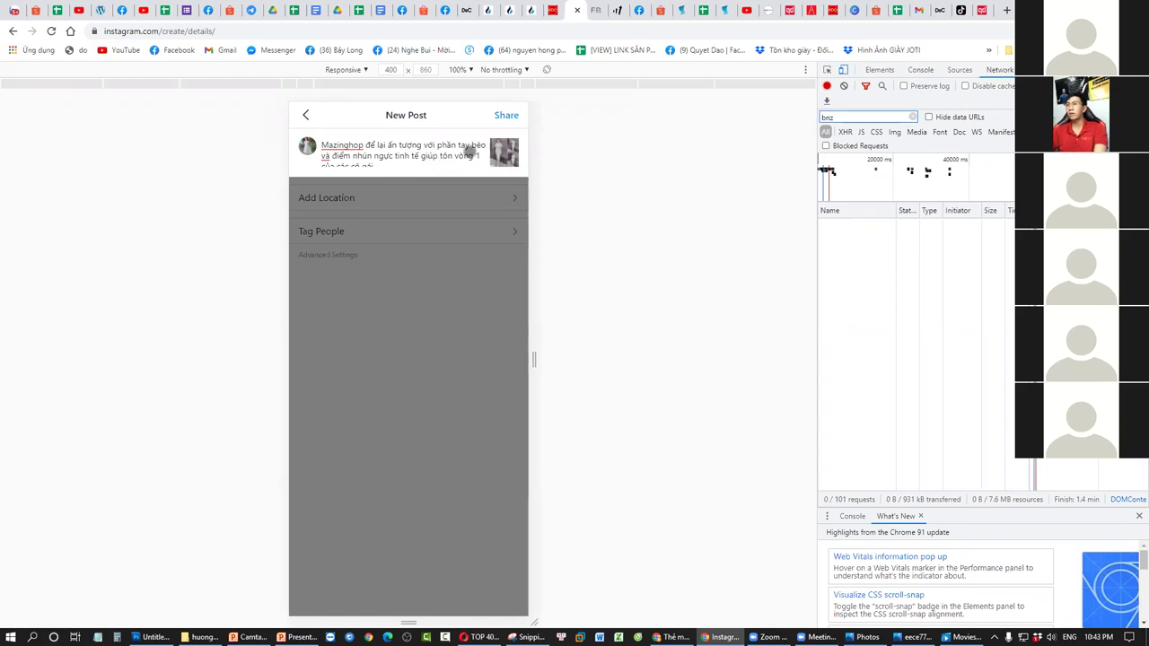
left_click(391, 156, "shift")
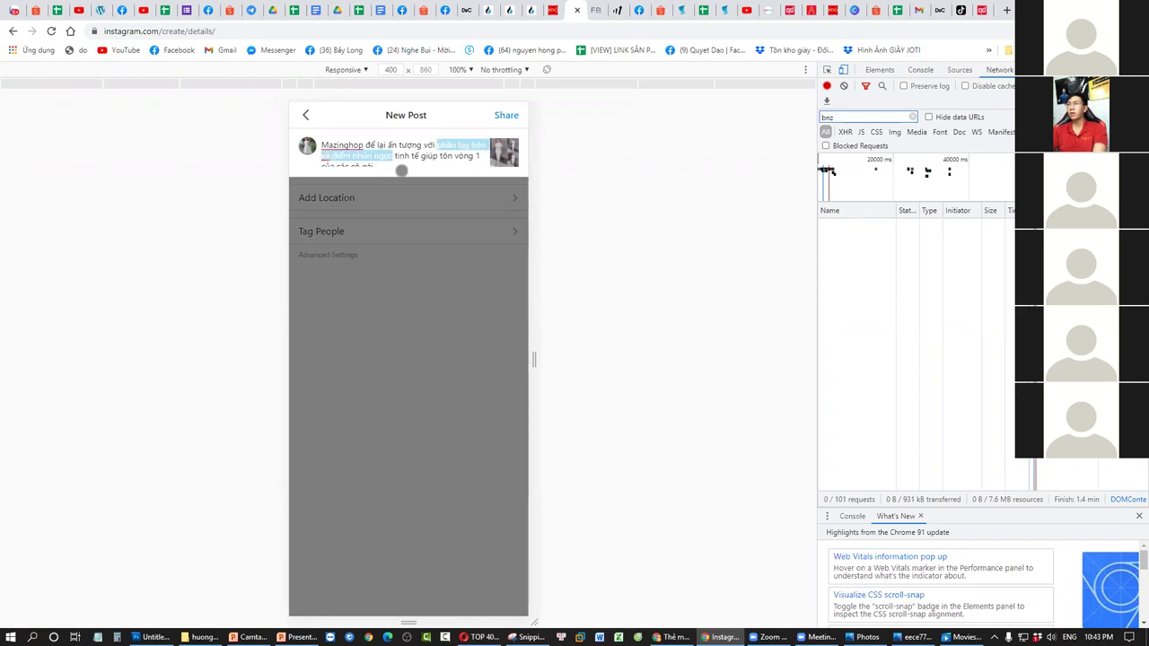
type("thiết kế")
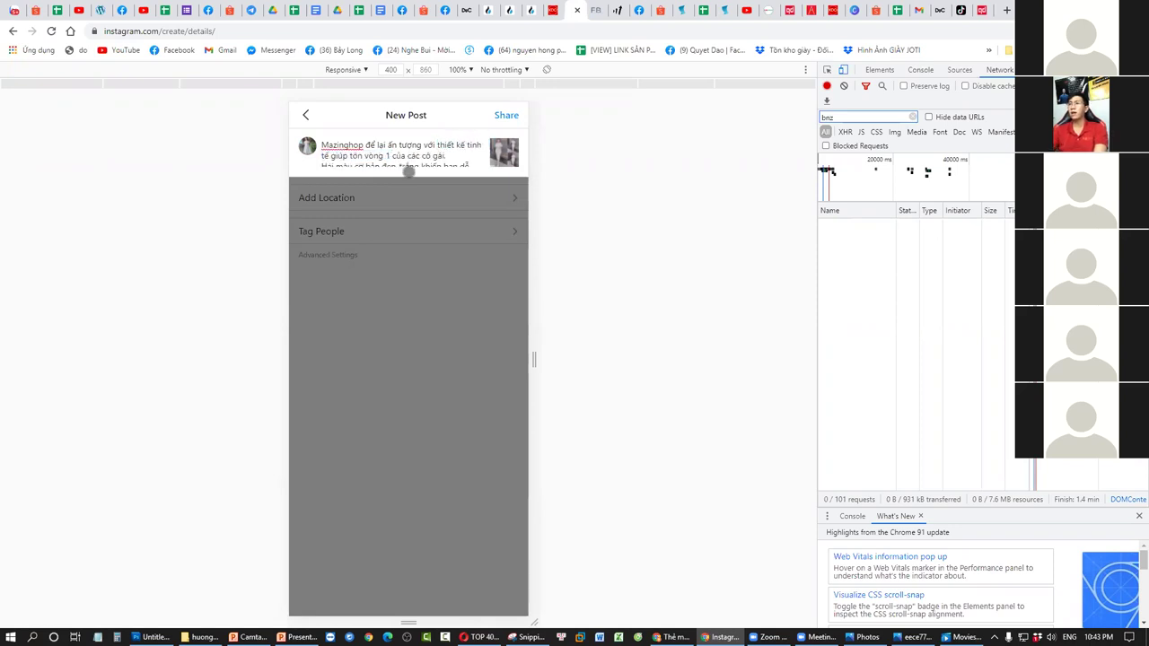
Delete the caption's second paragraph, from "Hai màu cơ bản" through "Daisy-ers".
scroll(460, 157, "down", 1)
scroll(460, 158, "up", 1)
key("ctrl+a")
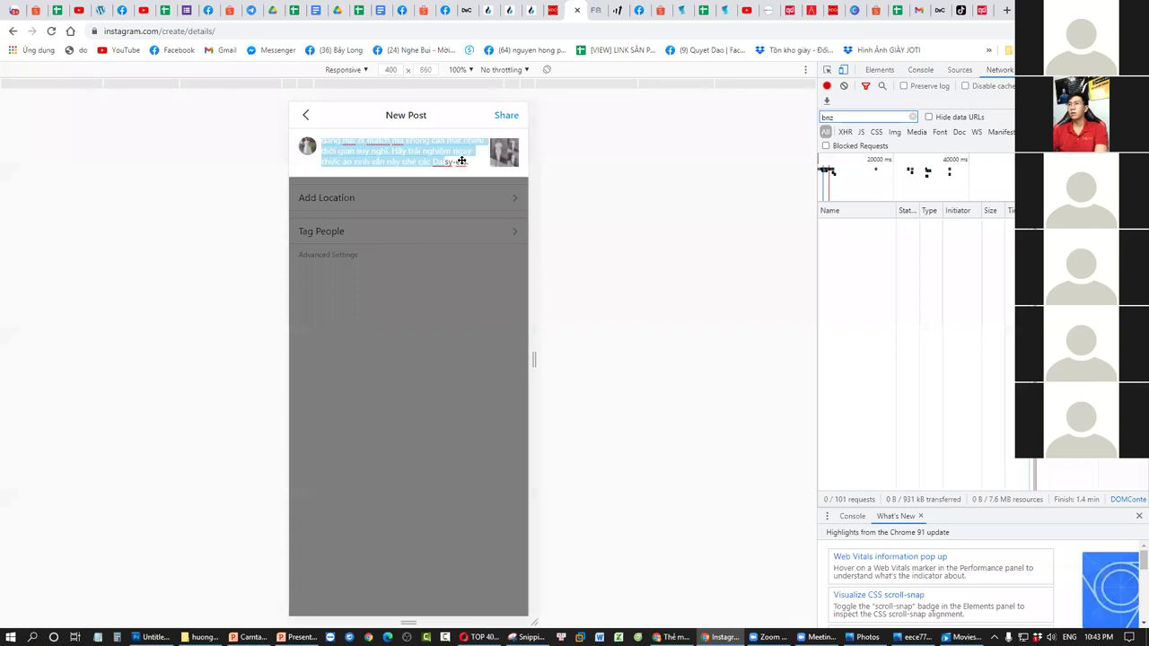
left_click(470, 162)
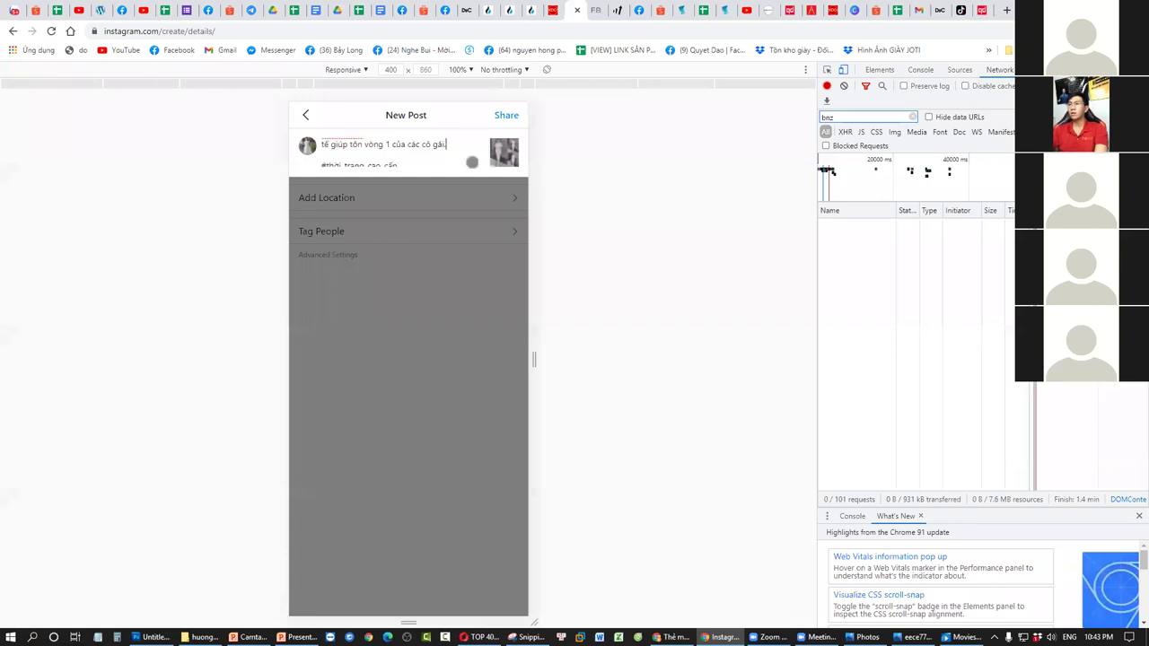
Add the line "Nếu yêu thì ibox cho shop nhé <3" to the caption above the hashtag #thời_trang_cao_cấp.
key("Return")
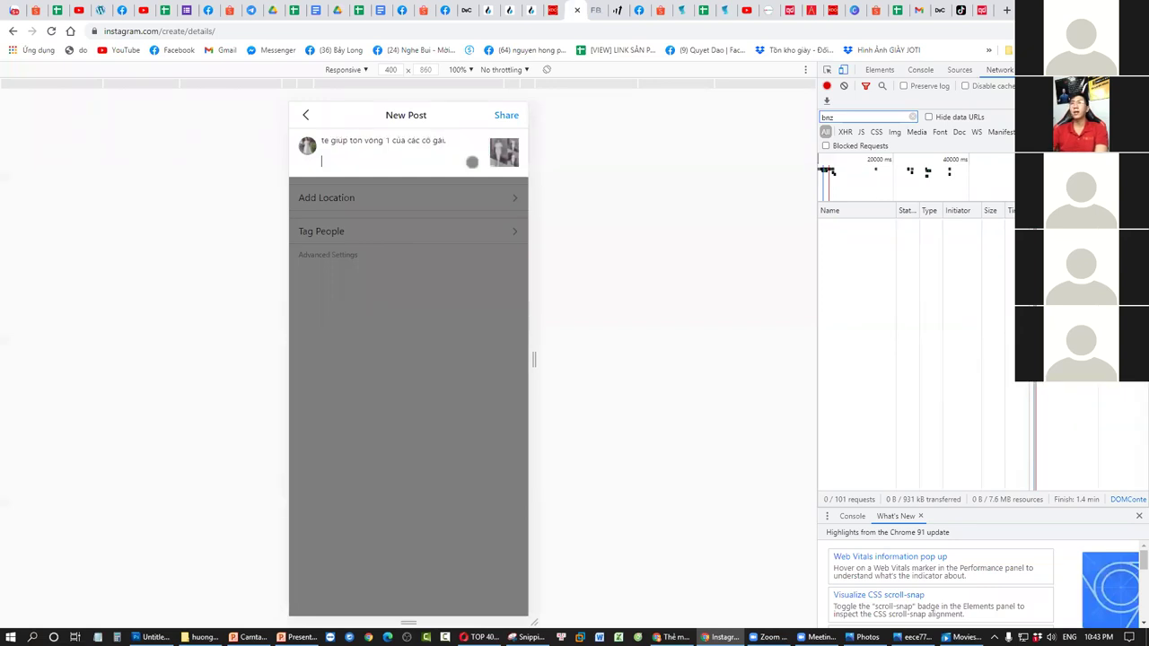
type("T")
key("BackSpace")
type("Ne")
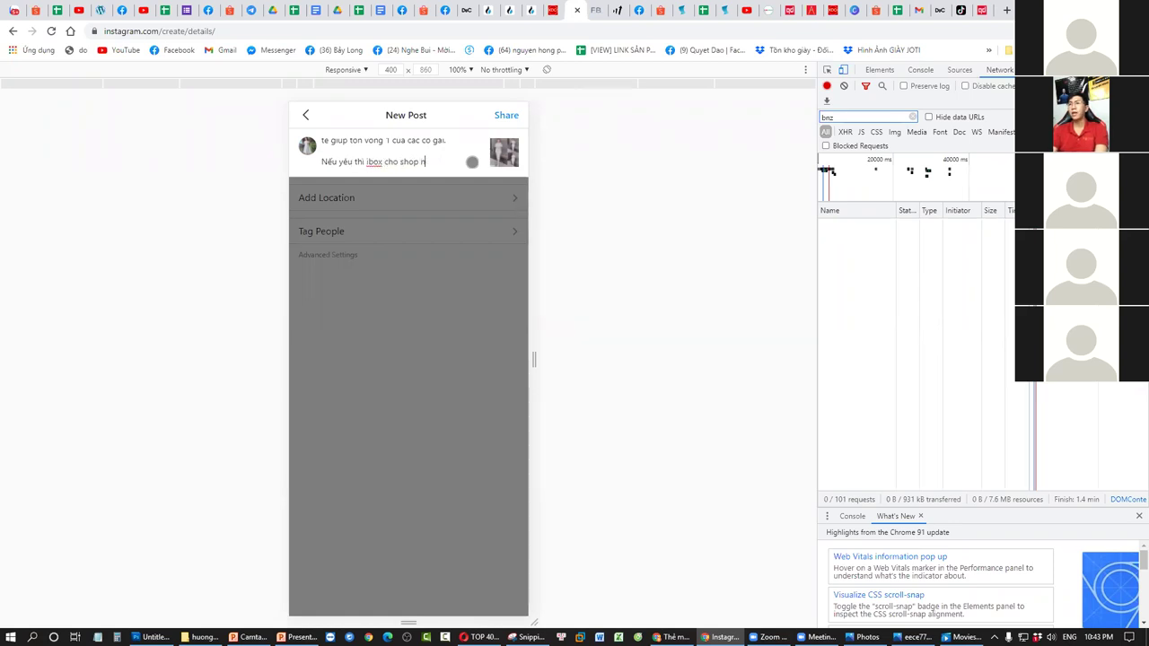
type("<3")
key("Return")
type("#thời_trang_cao_cấp")
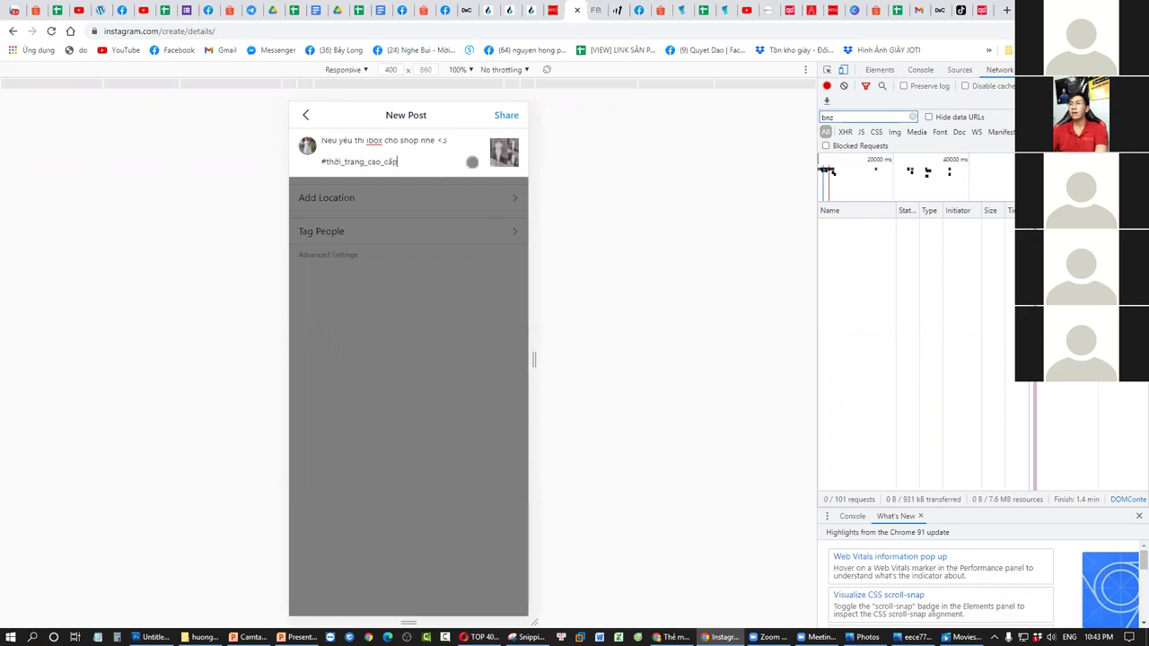
Add the hashtag #váy_xinh after #thời_trang_cao_cấp and share the post.
type("#FD")
type("r")
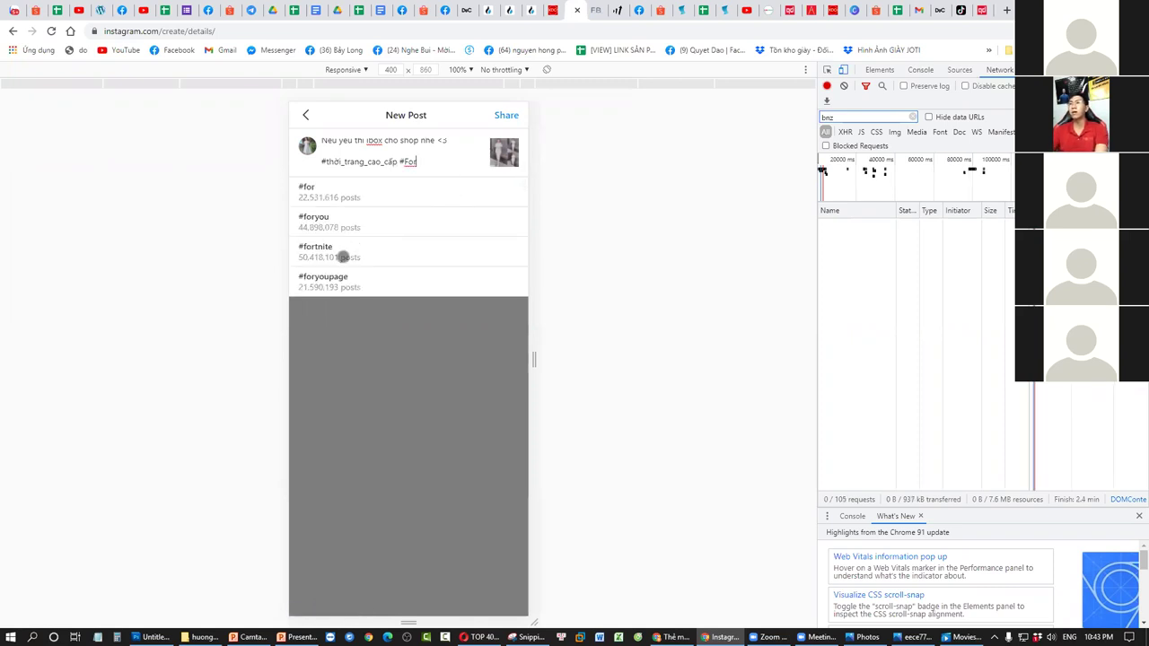
key("BackSpace")
key("BackSpace")
key("BackSpace")
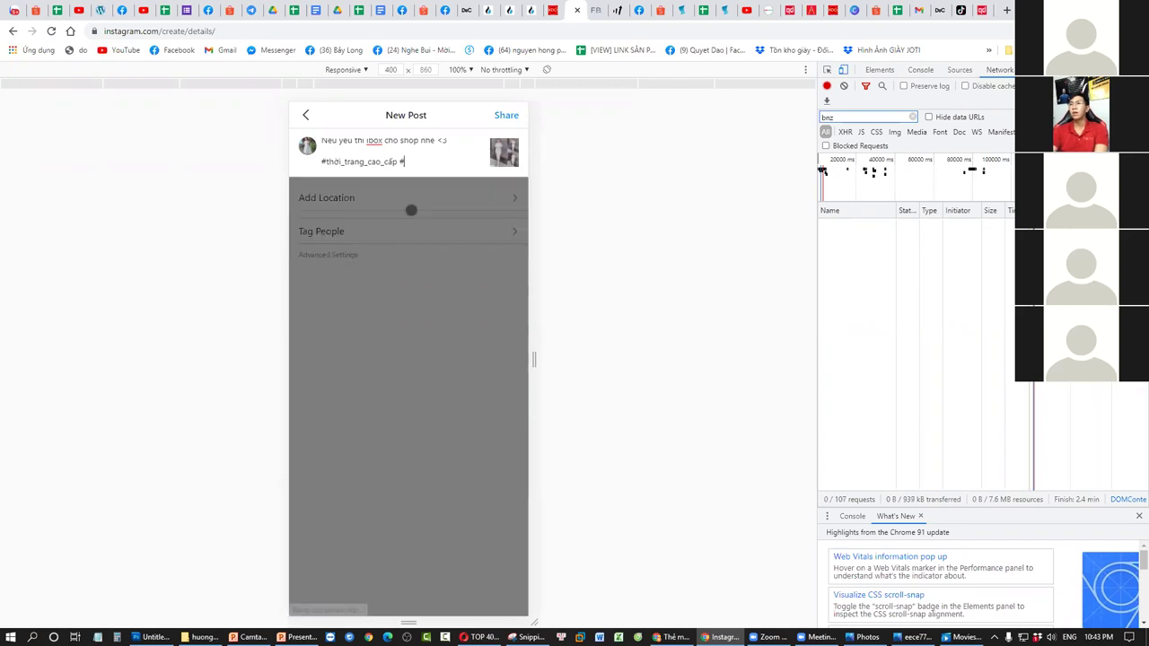
type("t")
key("BackSpace")
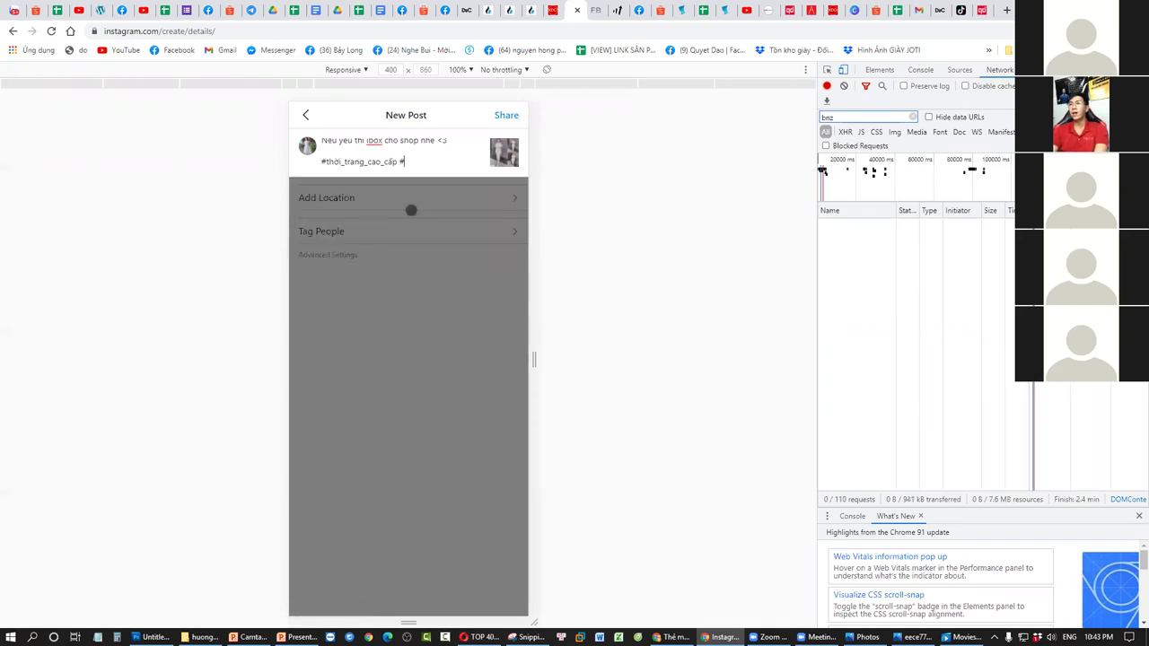
type("V")
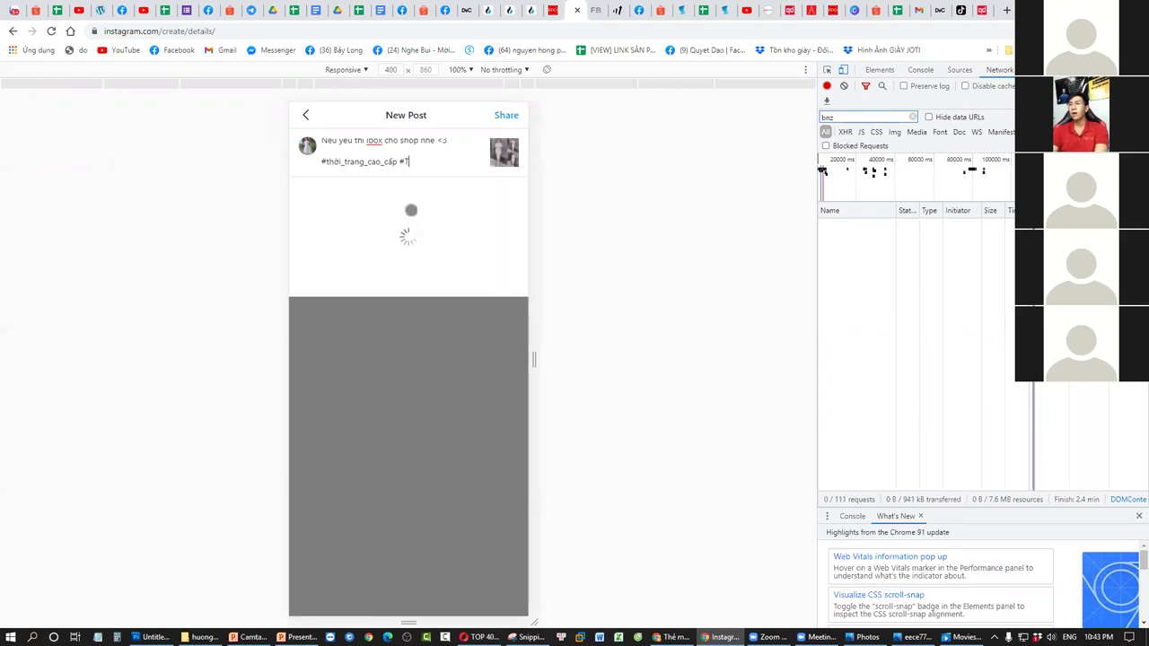
type("ays_x")
type("inh")
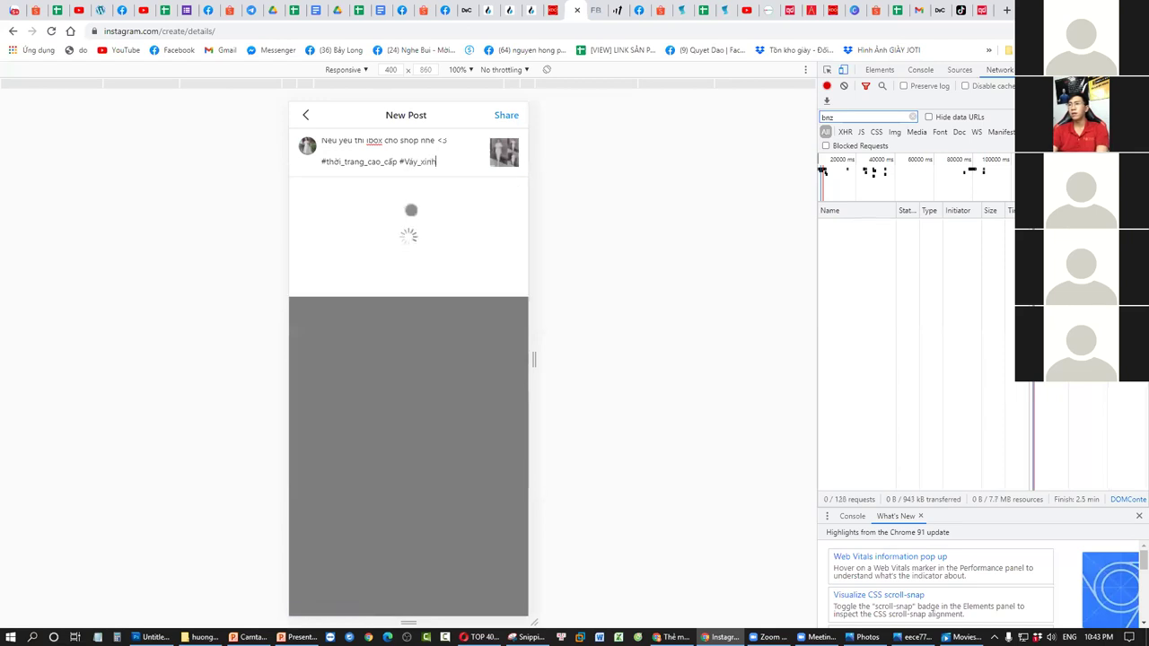
left_click(384, 193)
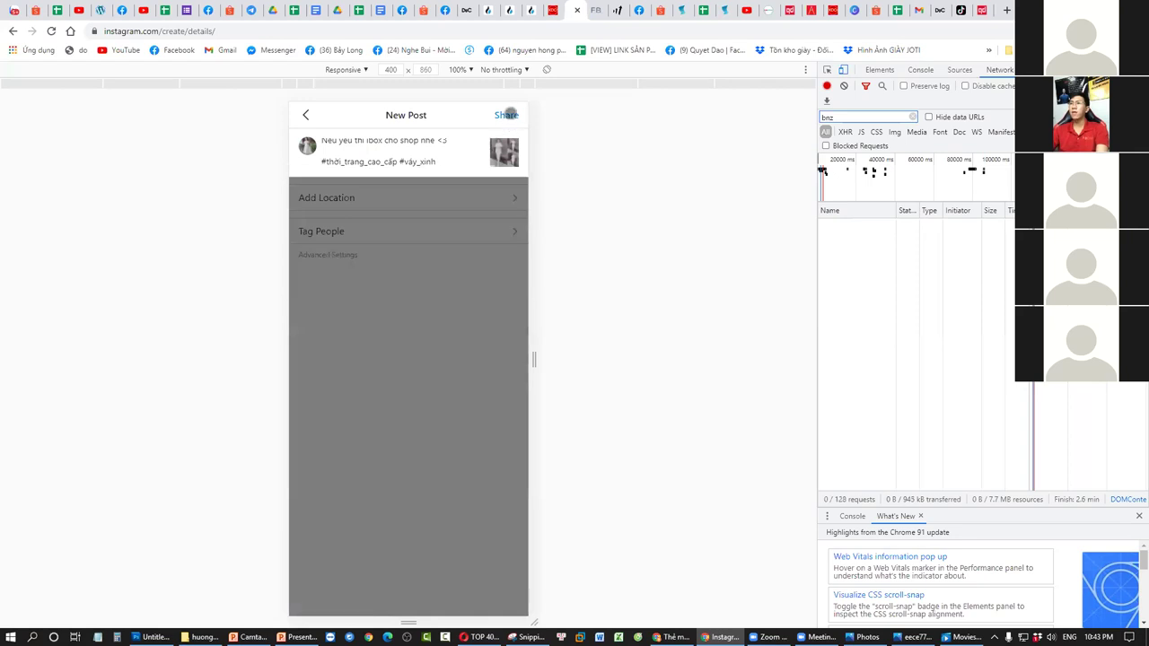
left_click(506, 115)
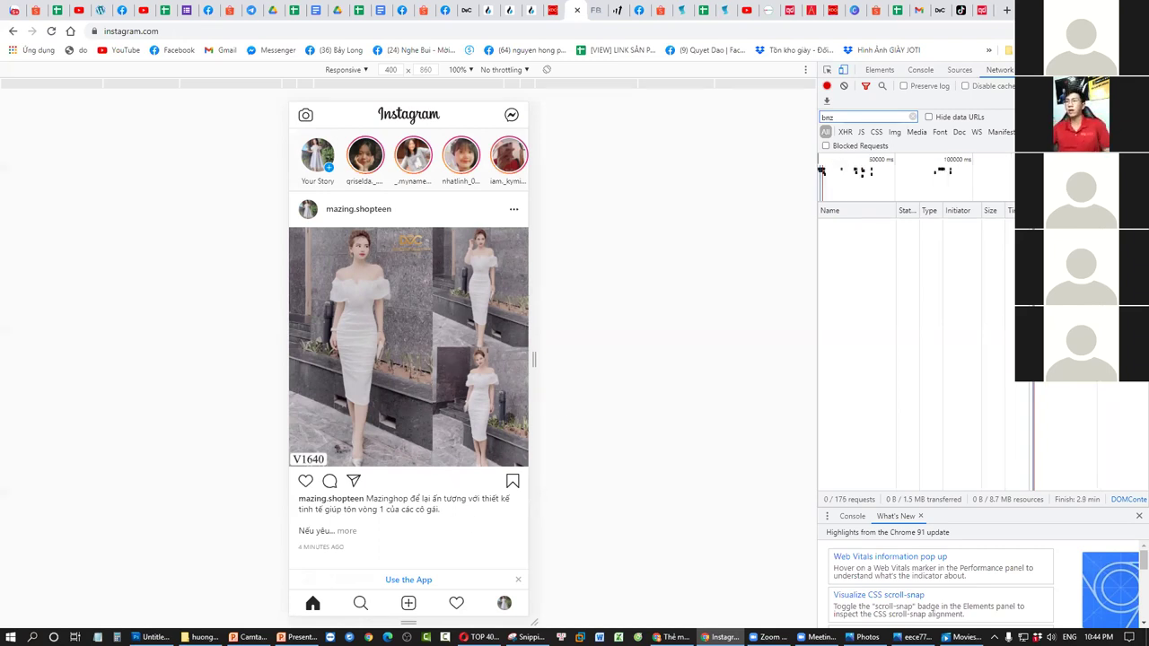
Go from the feed to the mazing.shopteen profile, open the new V1640 dress post and expand its full caption.
scroll(416, 331, "down", 3)
scroll(415, 332, "up", 3)
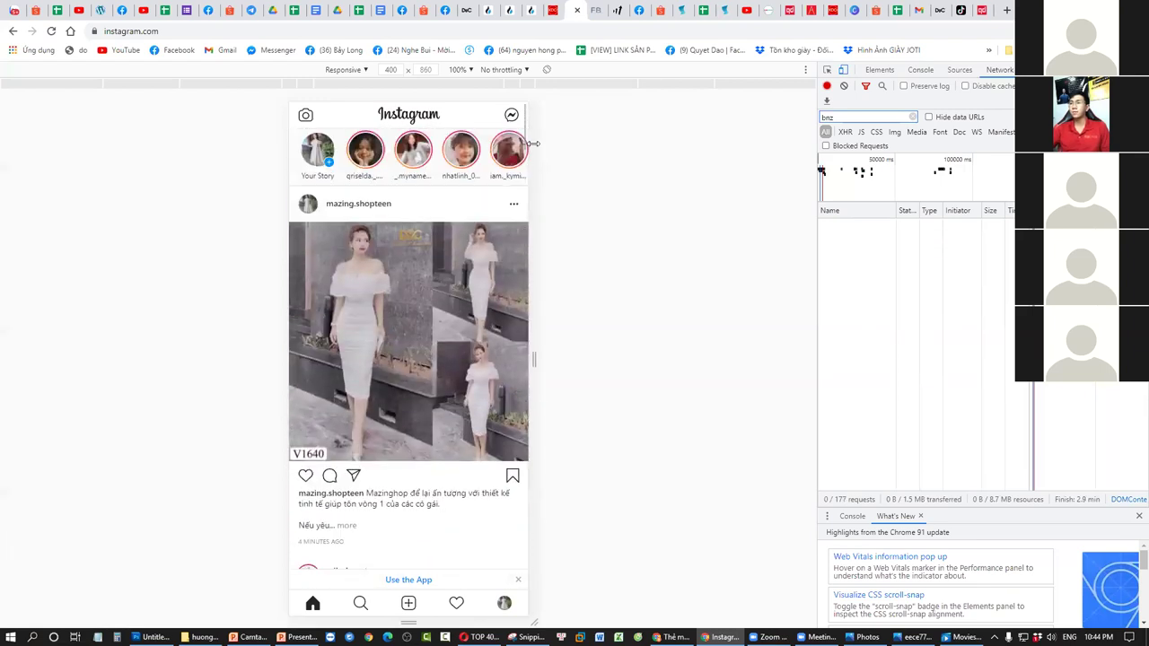
left_click(361, 210)
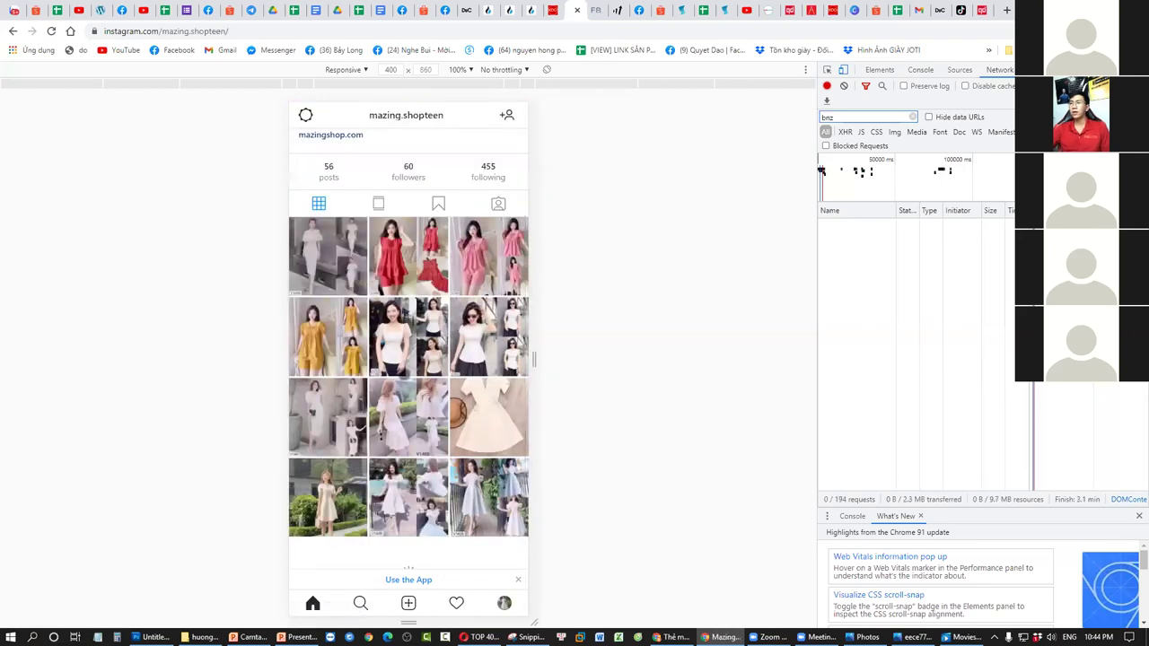
scroll(404, 373, "up", 2)
scroll(409, 363, "down", 1)
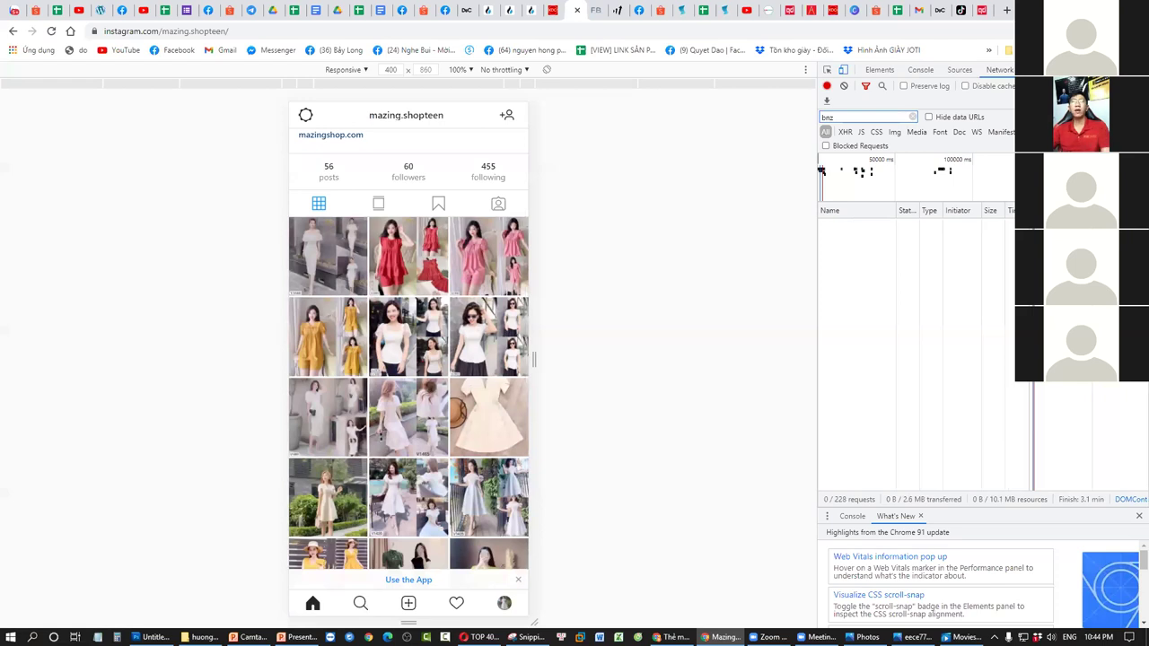
left_click(334, 264)
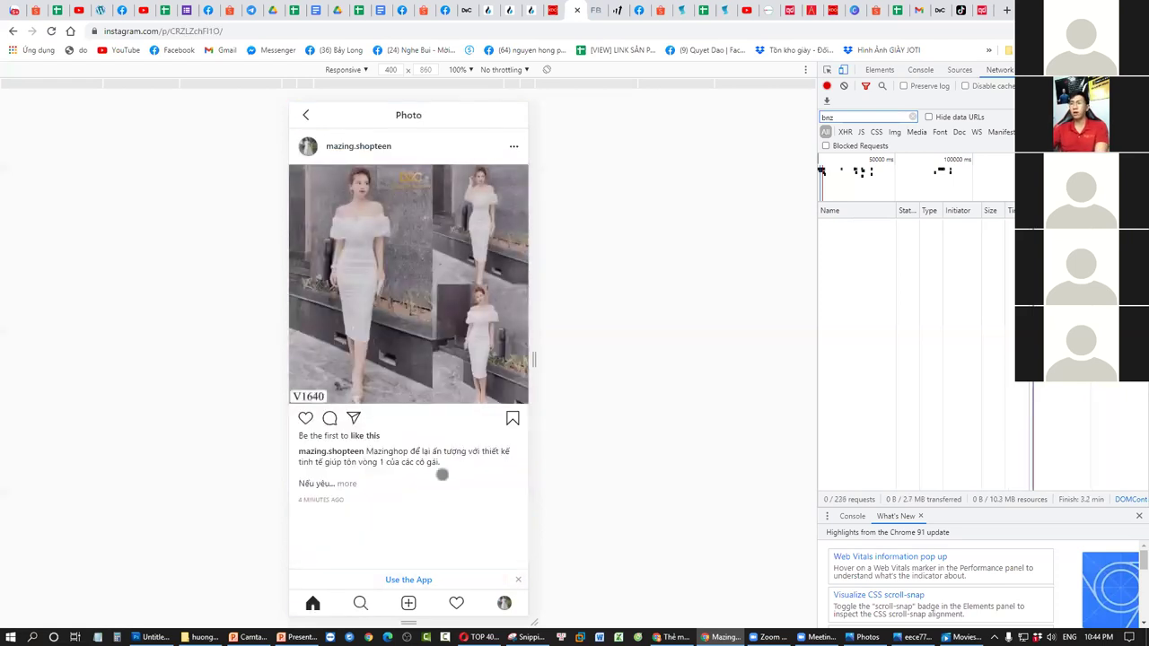
left_click(344, 483)
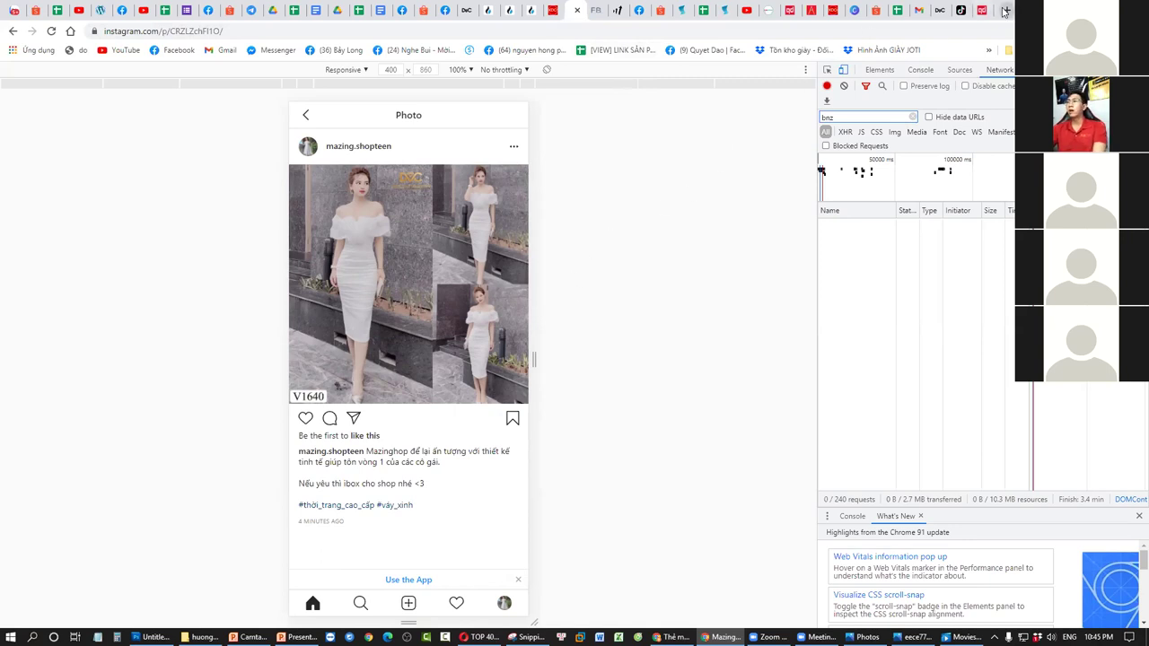
Switch to the PowerPoint presentation and show the WEBSITE/ BLOG slide with its text deselected.
left_click(297, 637)
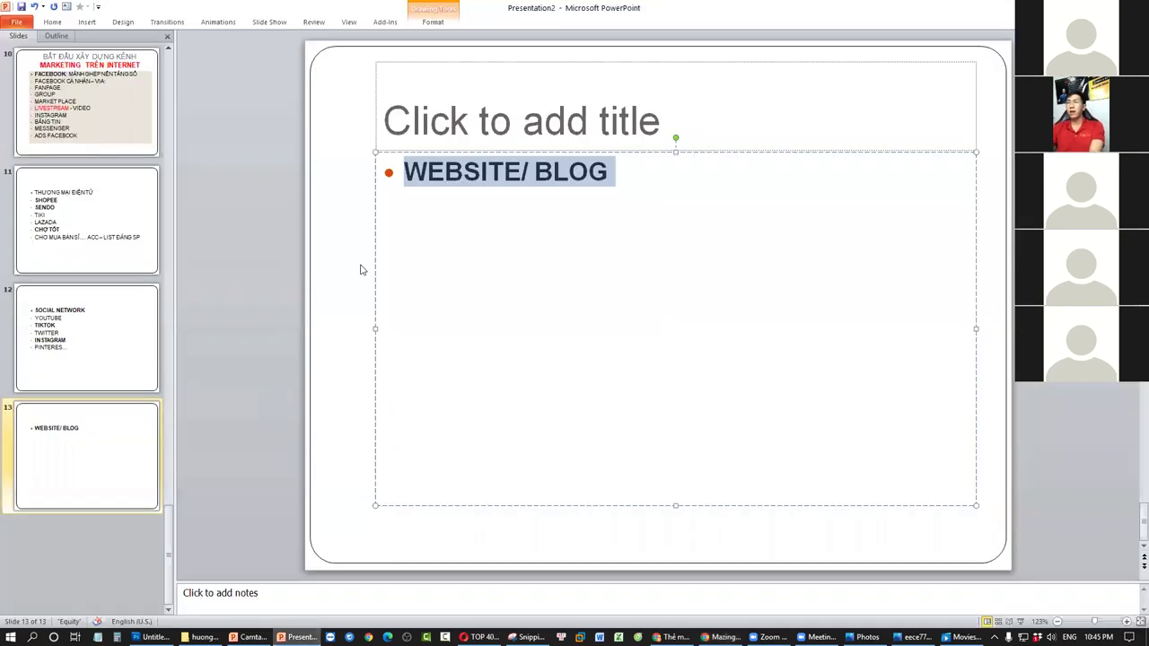
left_click(555, 179)
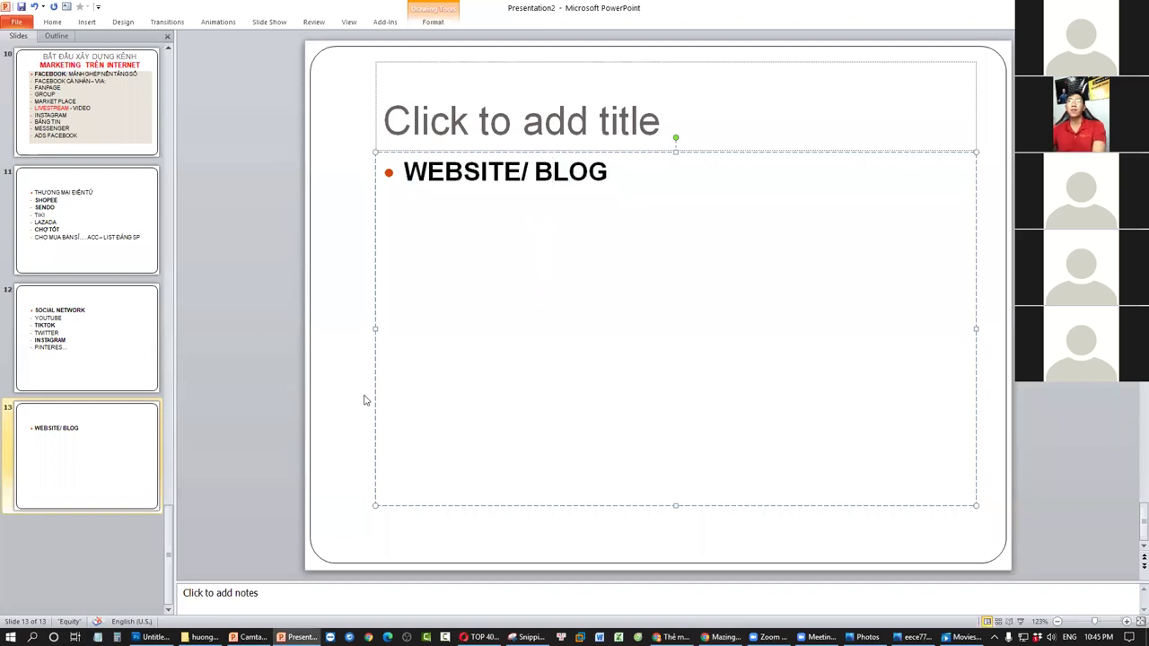
Switch to Chrome and look through the open blog article about building a targeted customer base on Facebook.
left_click(724, 637)
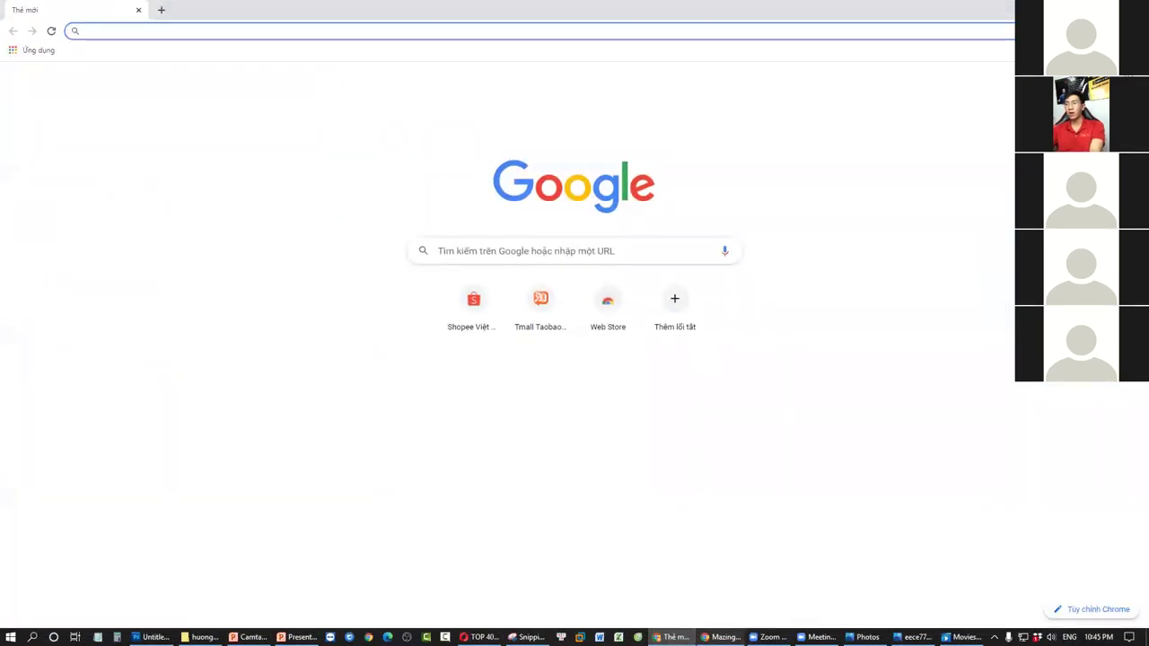
left_click(960, 10)
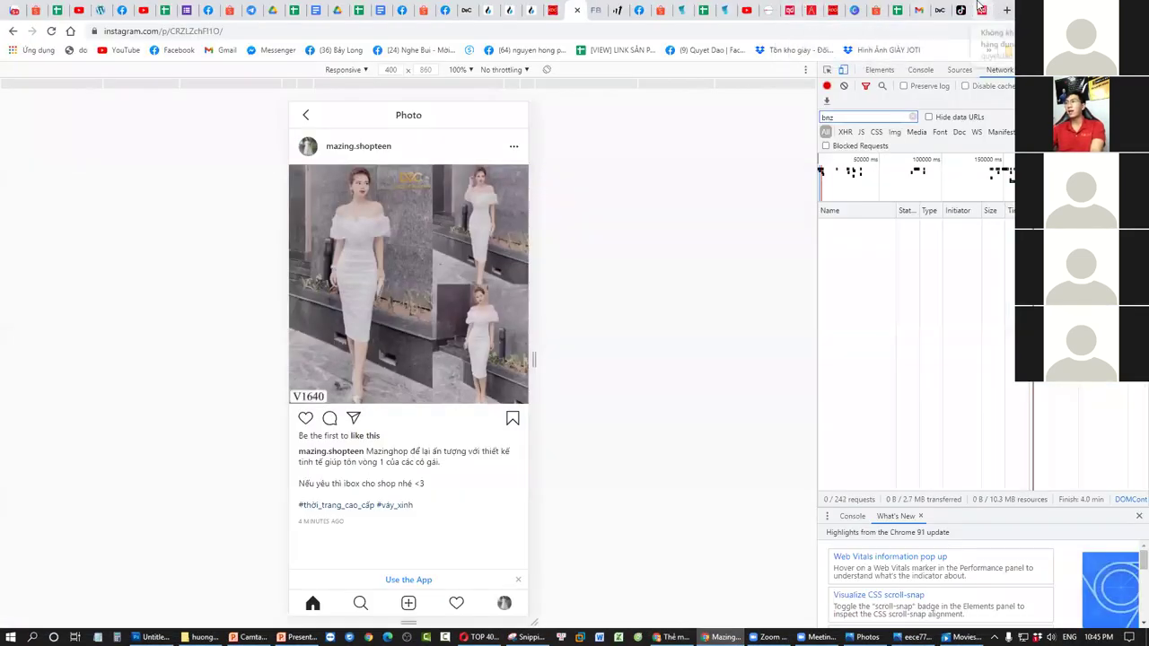
scroll(543, 420, "down", 15)
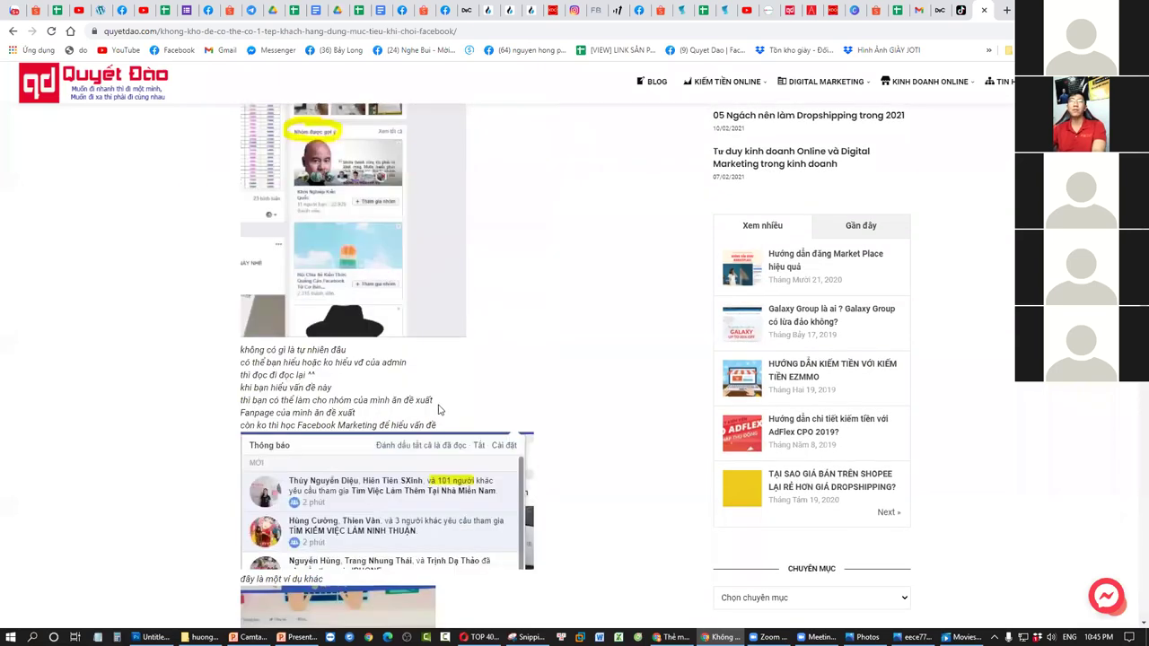
scroll(440, 394, "down", 15)
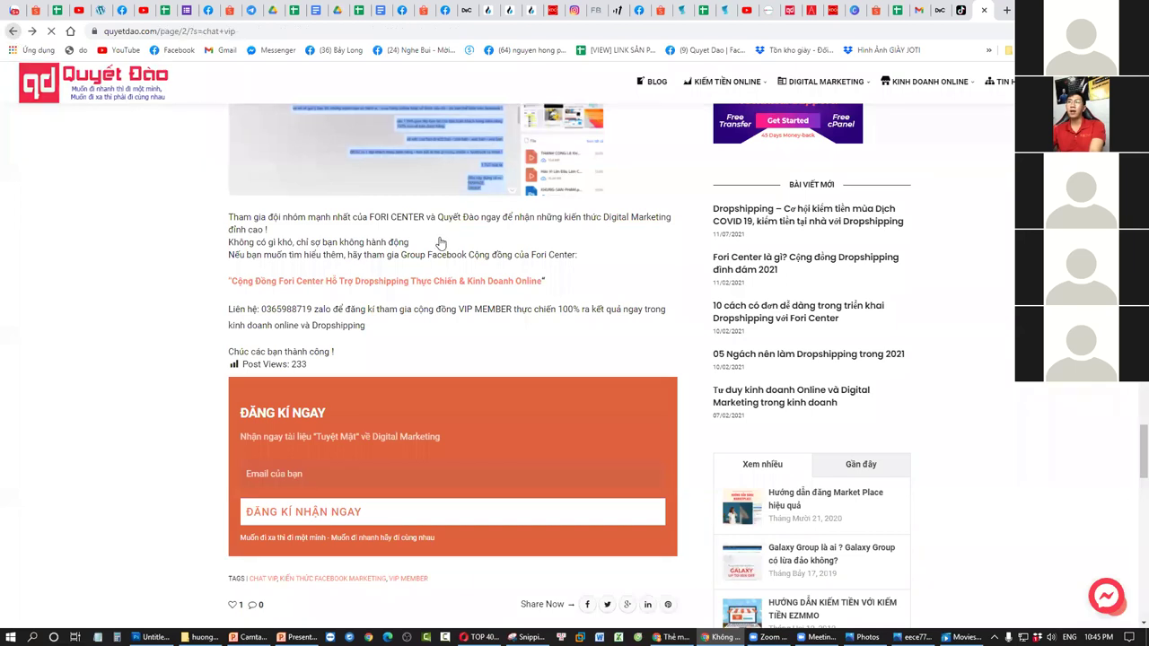
Return to the blog's chat vip search results, open "CONTENT XÂY DỰNG TRÊN FACEBOOK (Chat Vip 2)" and highlight its body text.
key("alt+Left")
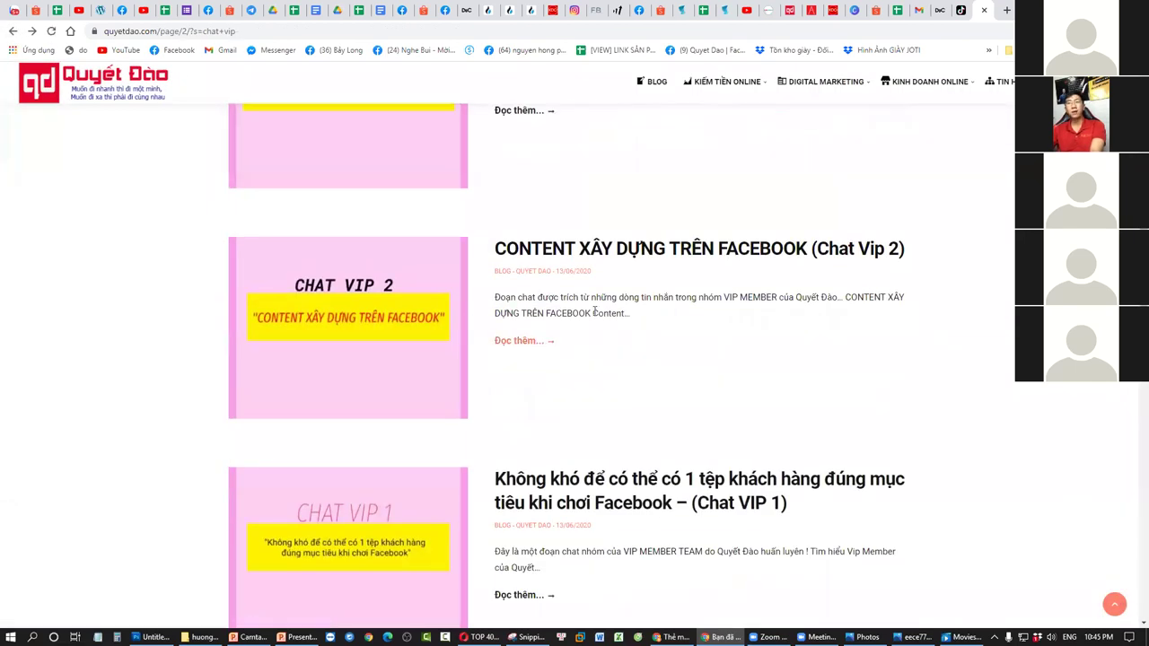
left_click(630, 254)
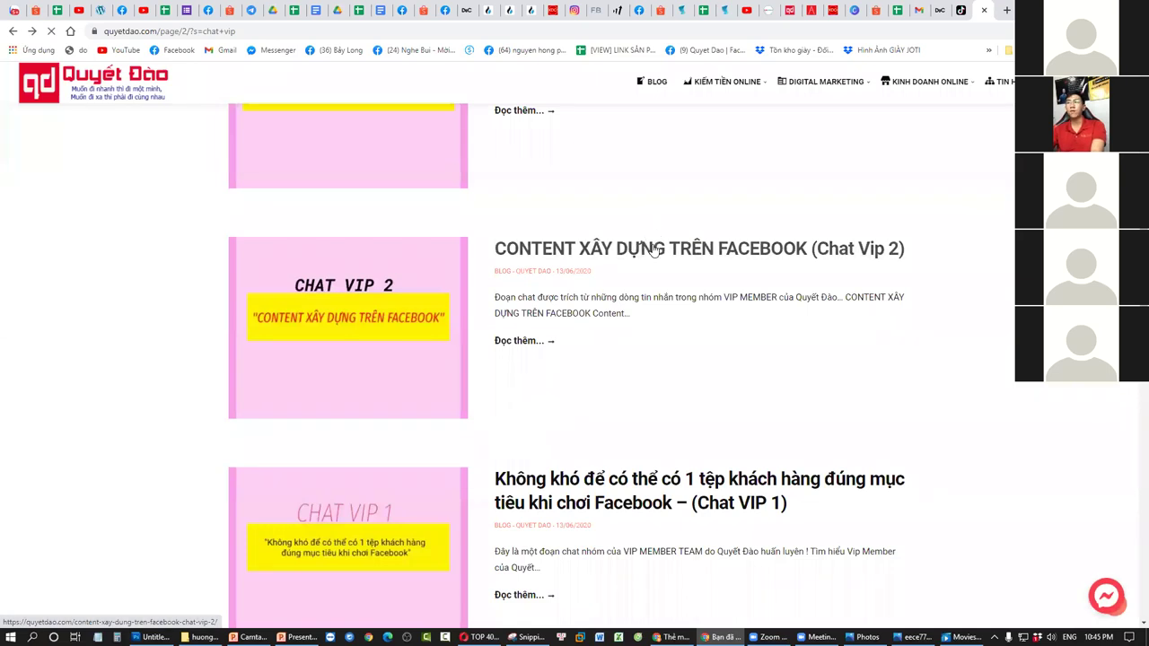
scroll(628, 297, "down", 1)
scroll(628, 311, "down", 7)
left_click_drag(244, 131, 570, 318)
scroll(333, 231, "up", 6)
scroll(392, 300, "down", 2)
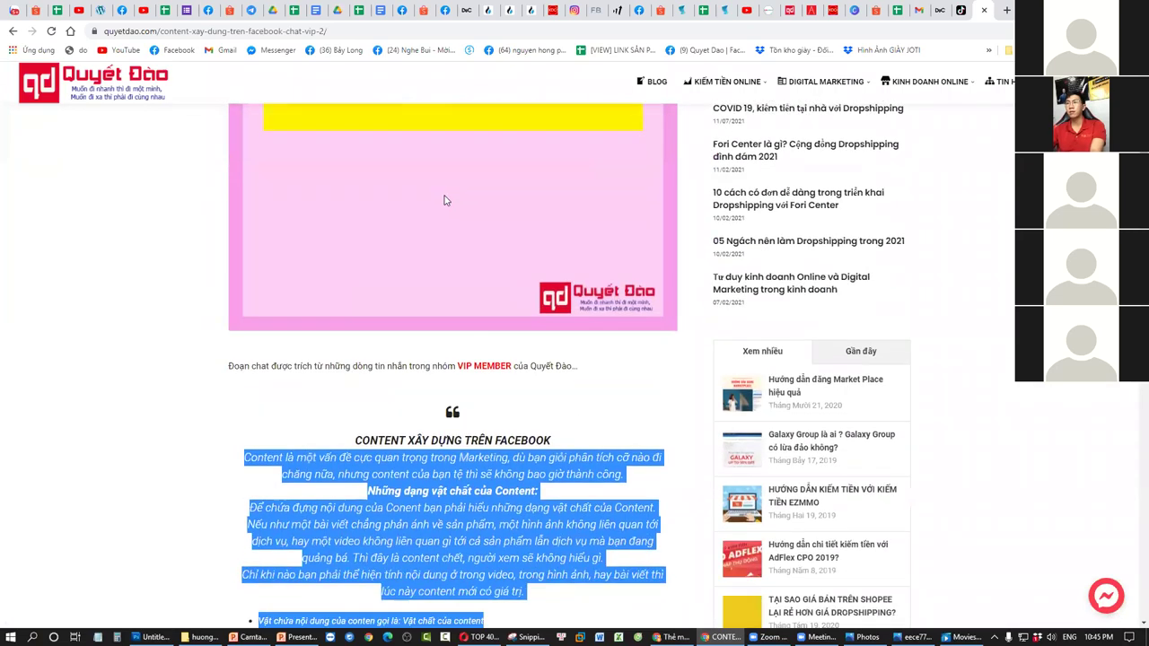
Highlight the product introduction and review entries in the article's content type list, clear the selection and return to the article's opening section.
scroll(351, 254, "down", 7)
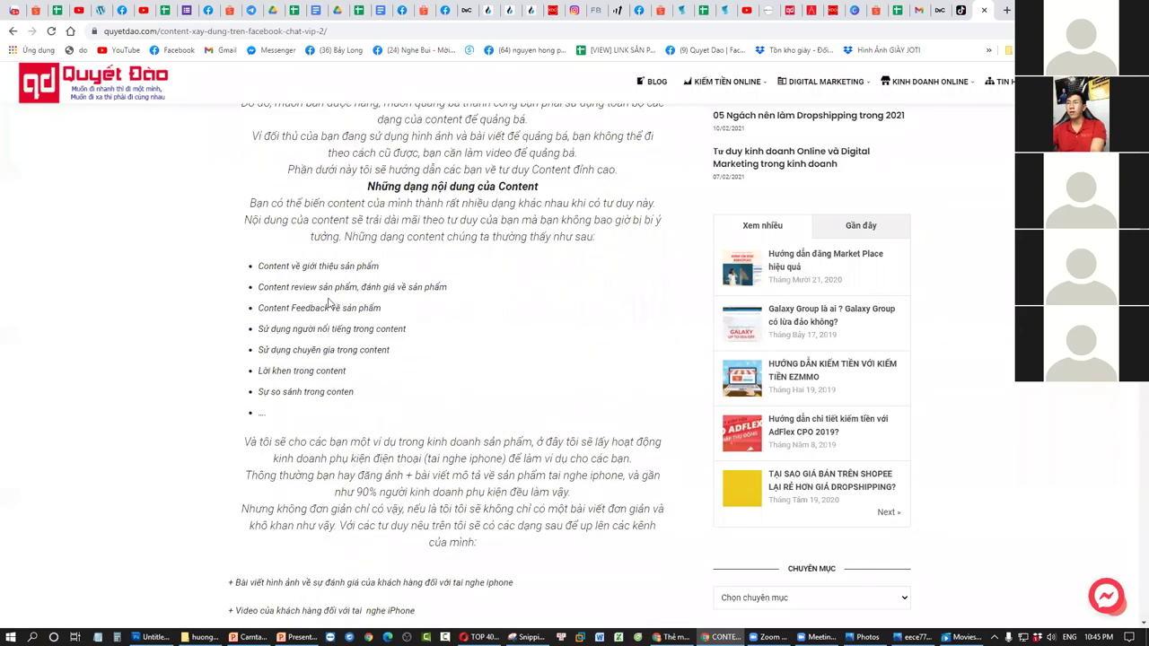
left_click_drag(264, 264, 469, 287)
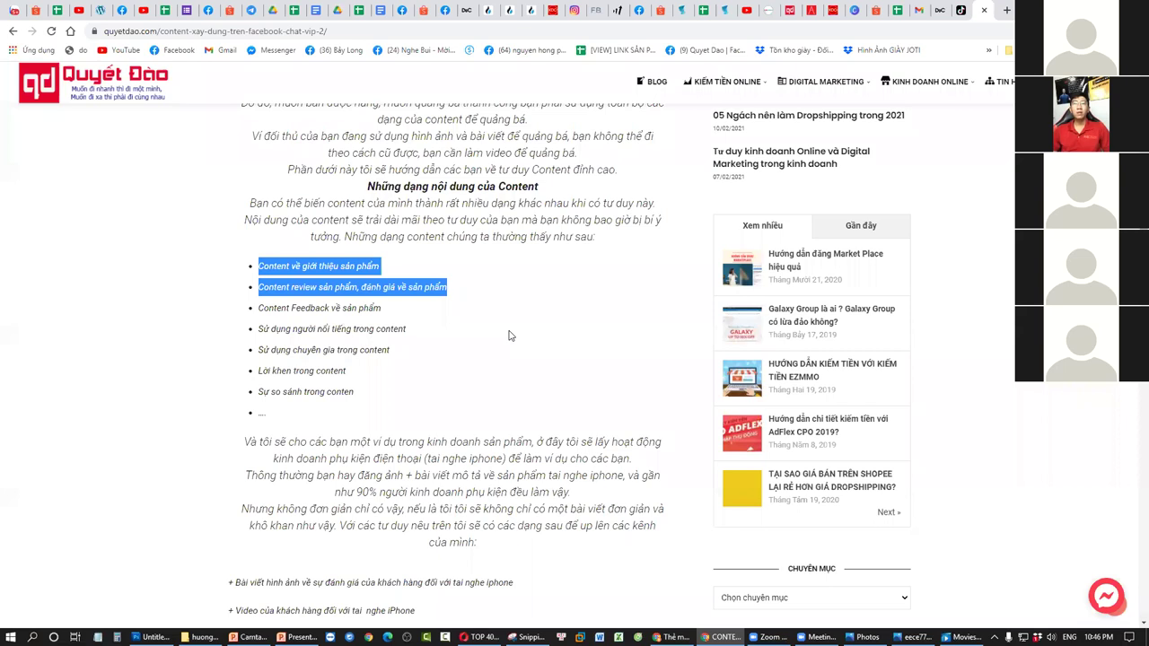
left_click(251, 199)
left_click_drag(269, 158, 502, 458)
scroll(455, 444, "up", 5)
left_click(455, 445)
scroll(467, 430, "up", 7)
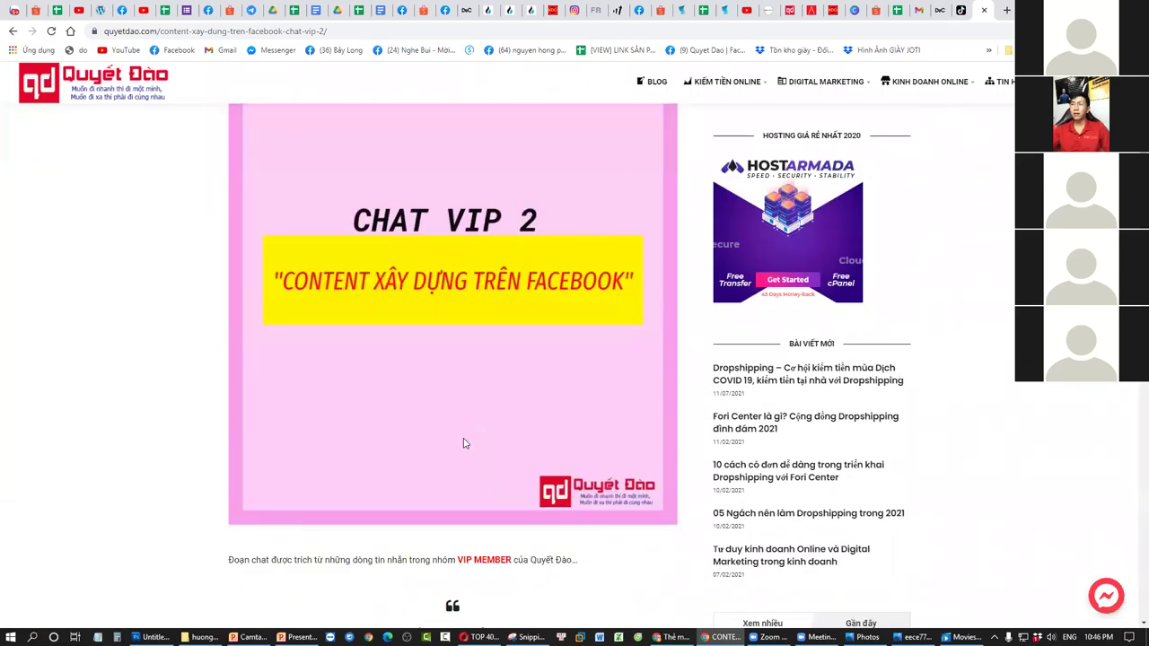
scroll(424, 341, "down", 2)
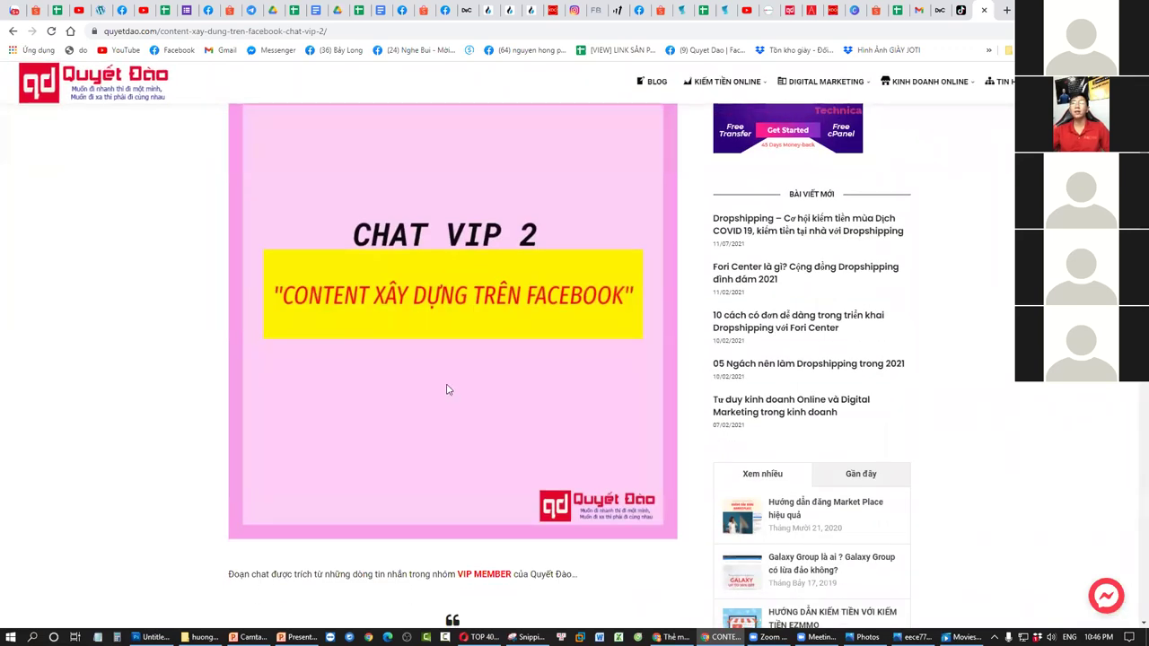
scroll(467, 381, "down", 2)
scroll(473, 379, "down", 1)
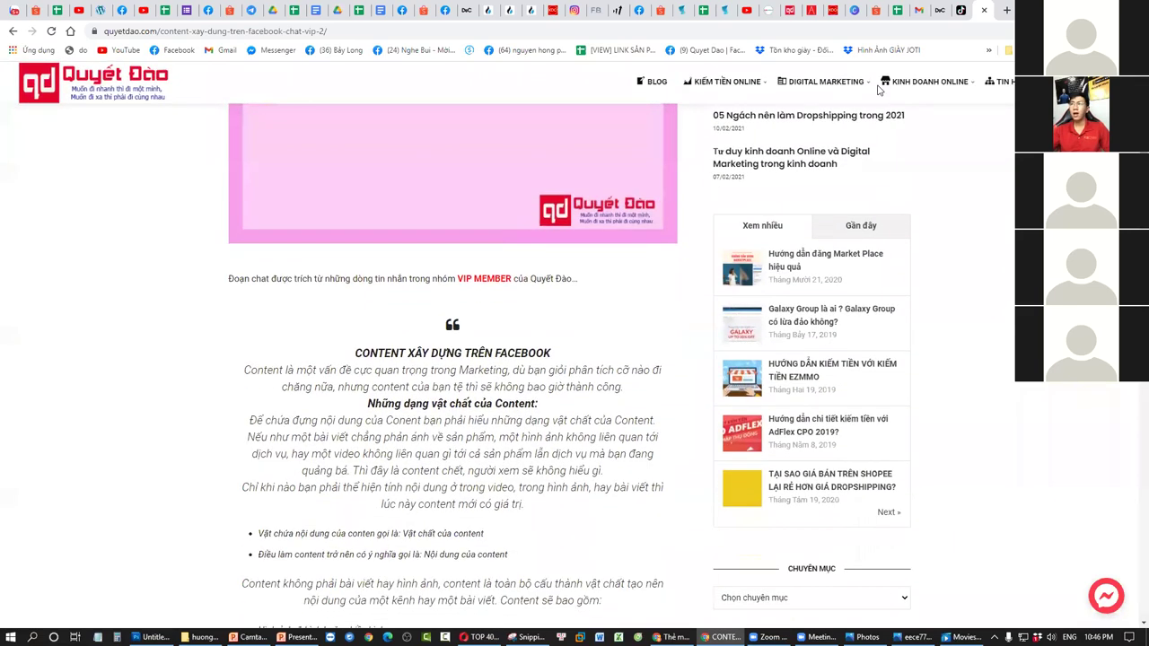
Open the welcome video on the fori_marketingg TikTok profile, close it and return to the Chat Vip 2 blog article.
left_click(960, 10)
left_click(712, 509)
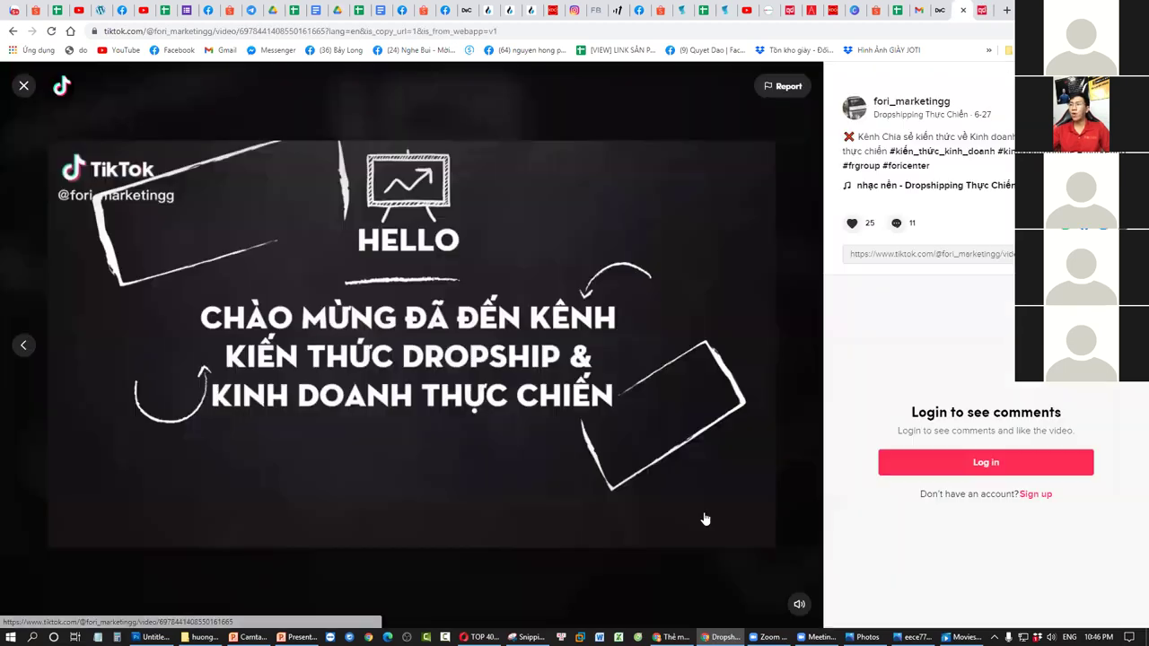
left_click(23, 86)
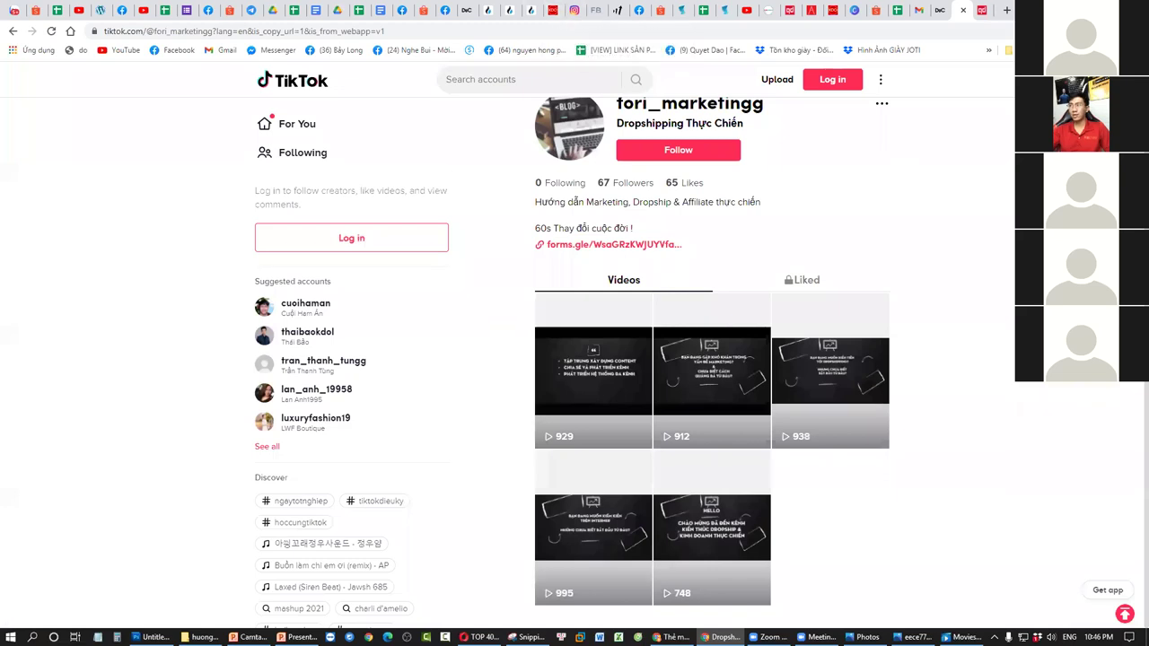
left_click(979, 8)
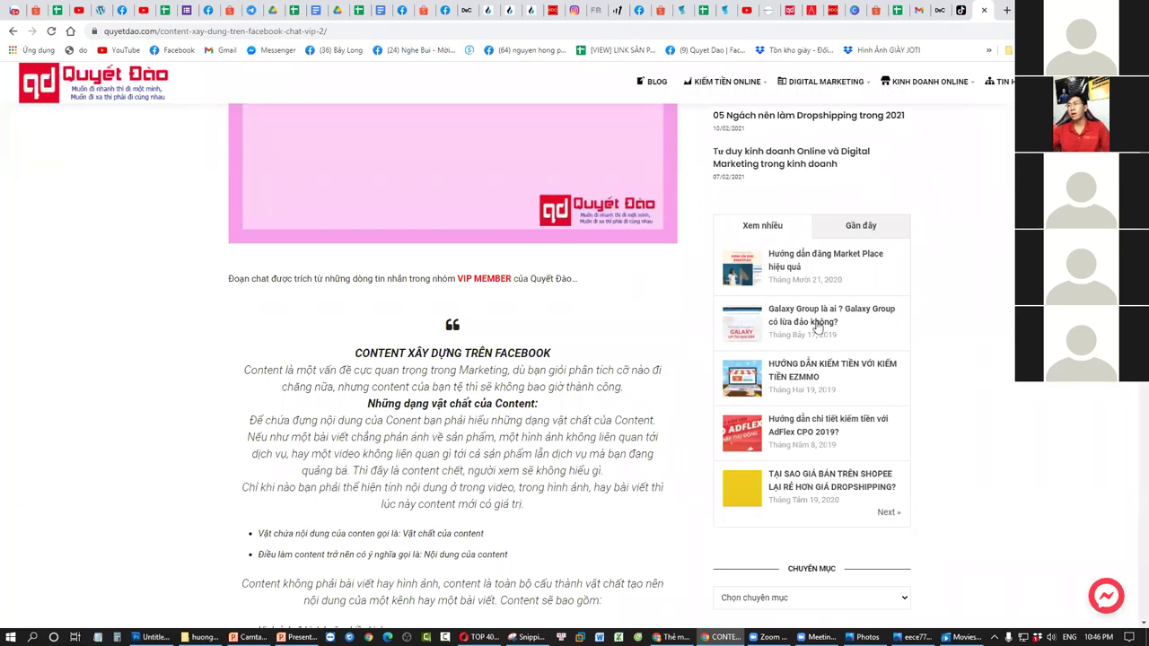
Highlight in turn the product introduction, review and feedback entries under "Những dạng nội dung của Content".
scroll(500, 380, "down", 4)
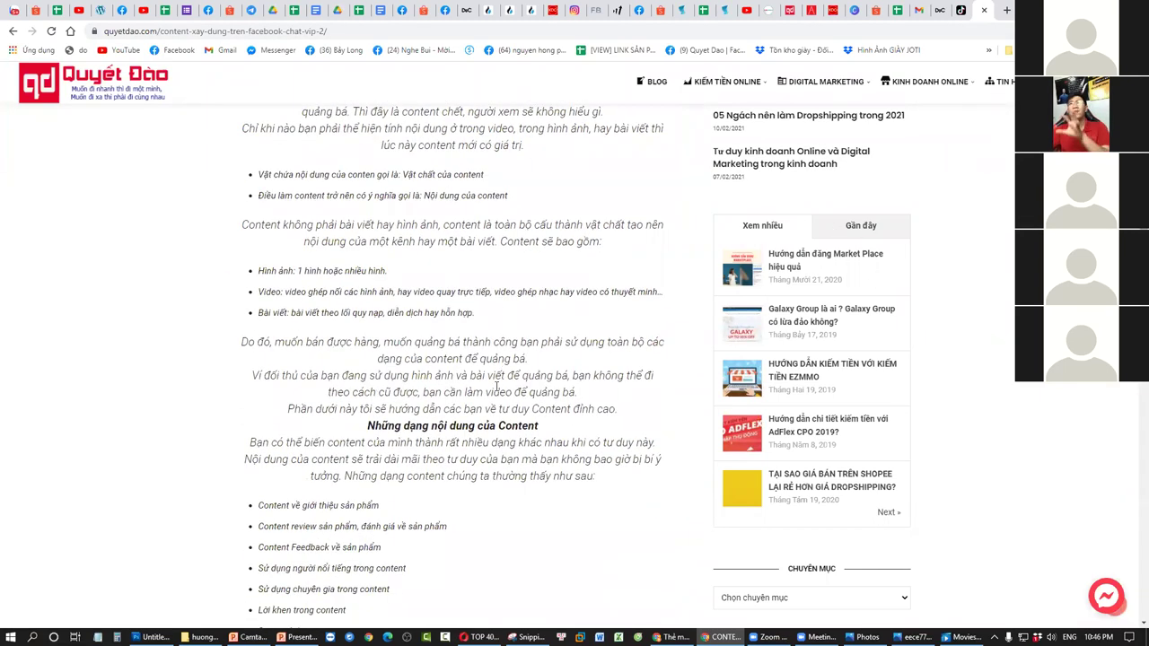
scroll(485, 384, "up", 1)
scroll(480, 386, "down", 3)
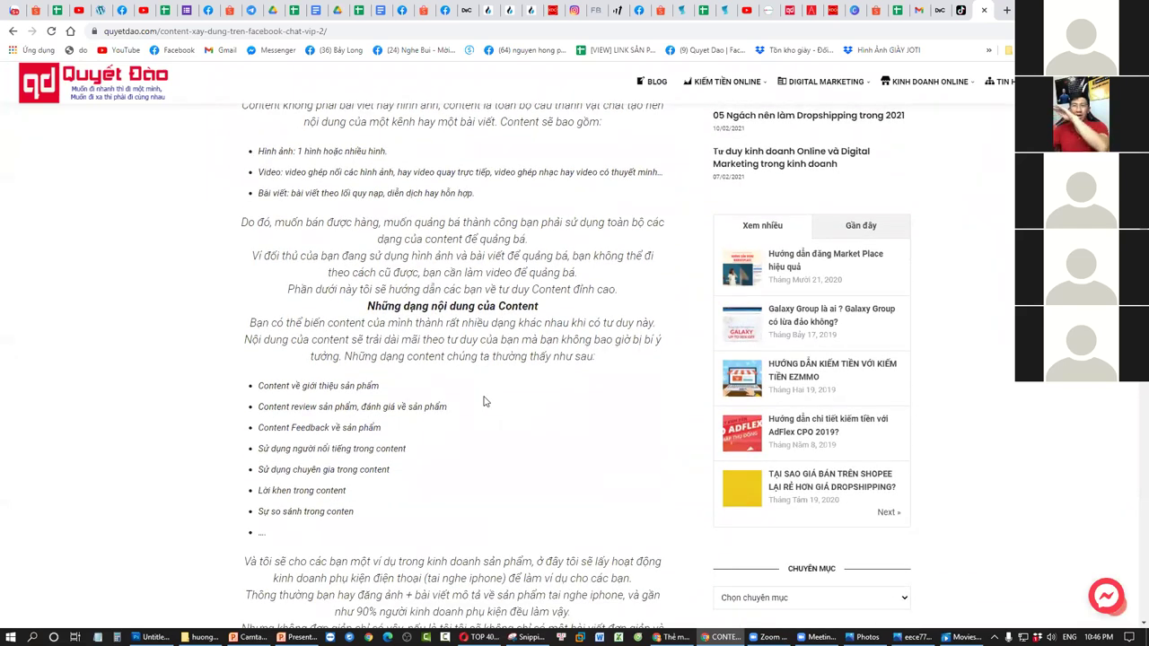
left_click_drag(375, 372, 296, 386)
left_click(400, 389)
left_click(459, 409)
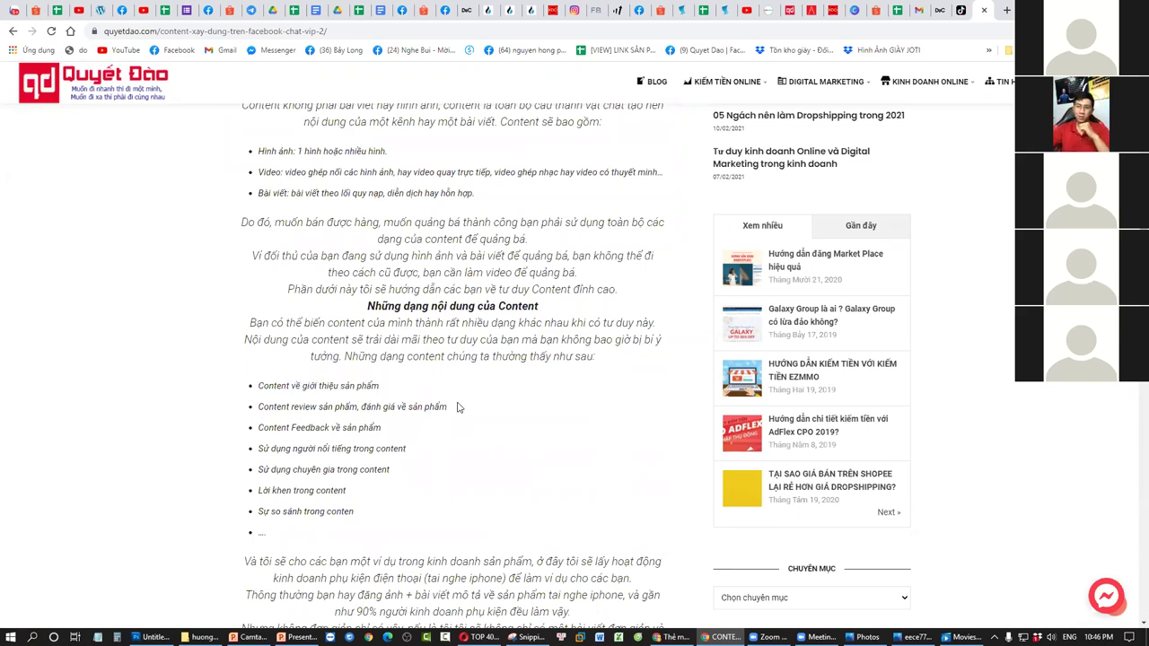
left_click_drag(459, 409, 291, 406)
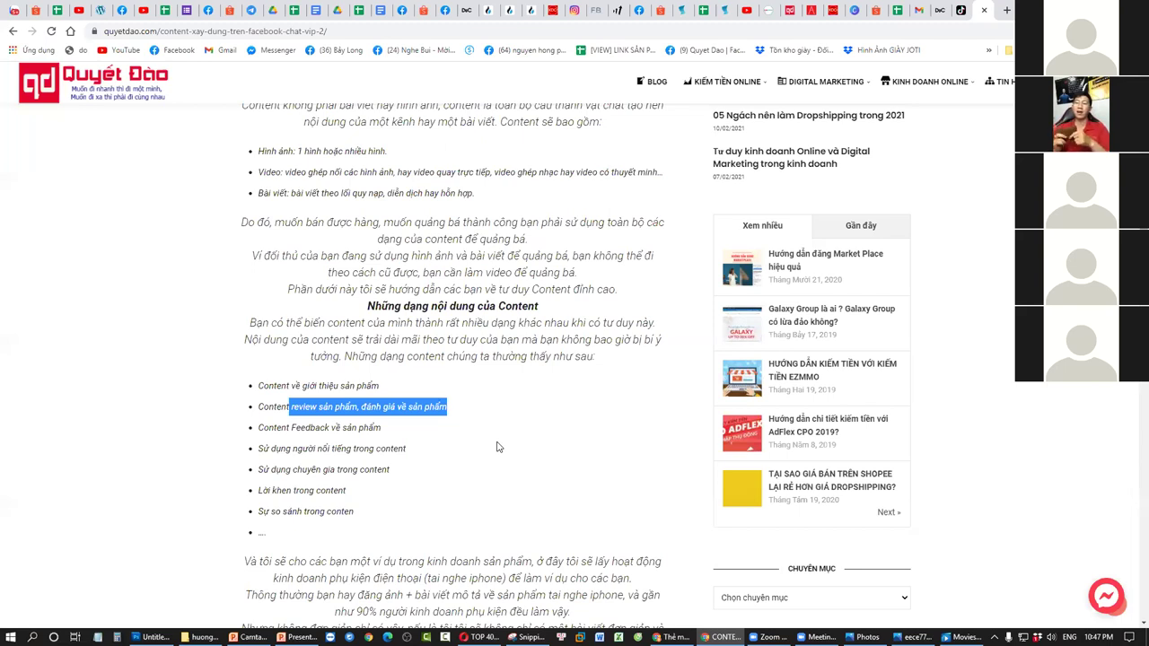
left_click_drag(381, 428, 290, 428)
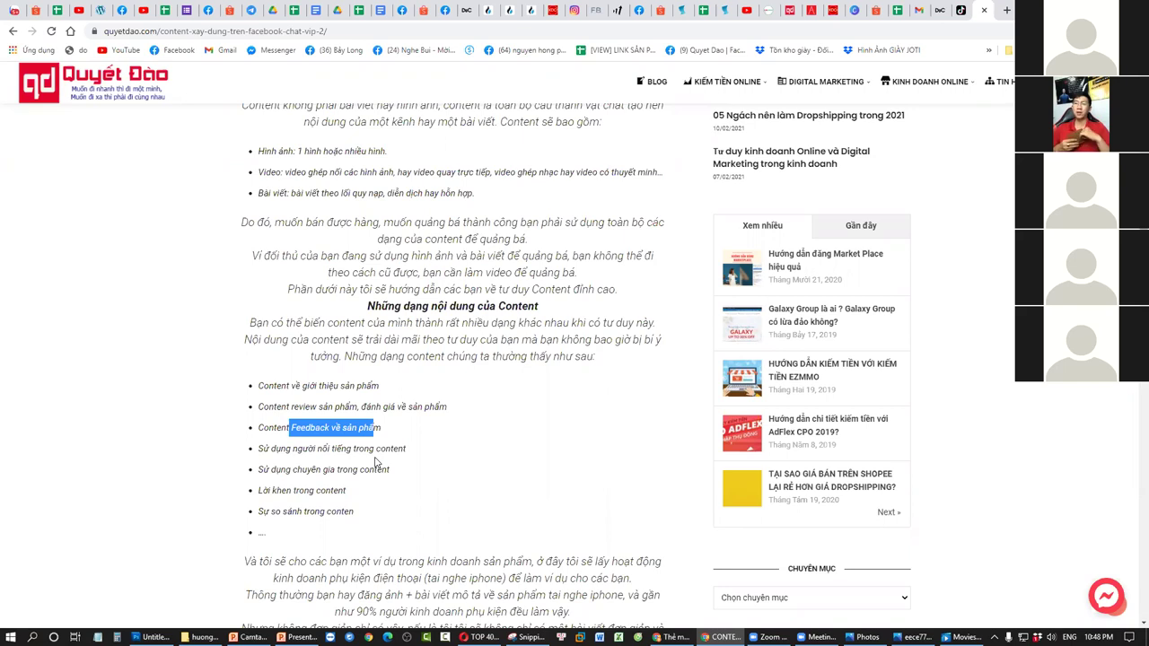
Highlight "Sử dụng người nổi tiếng trong content" and then "Sử dụng chuyên gia trong content" in the list.
left_click_drag(393, 448, 306, 460)
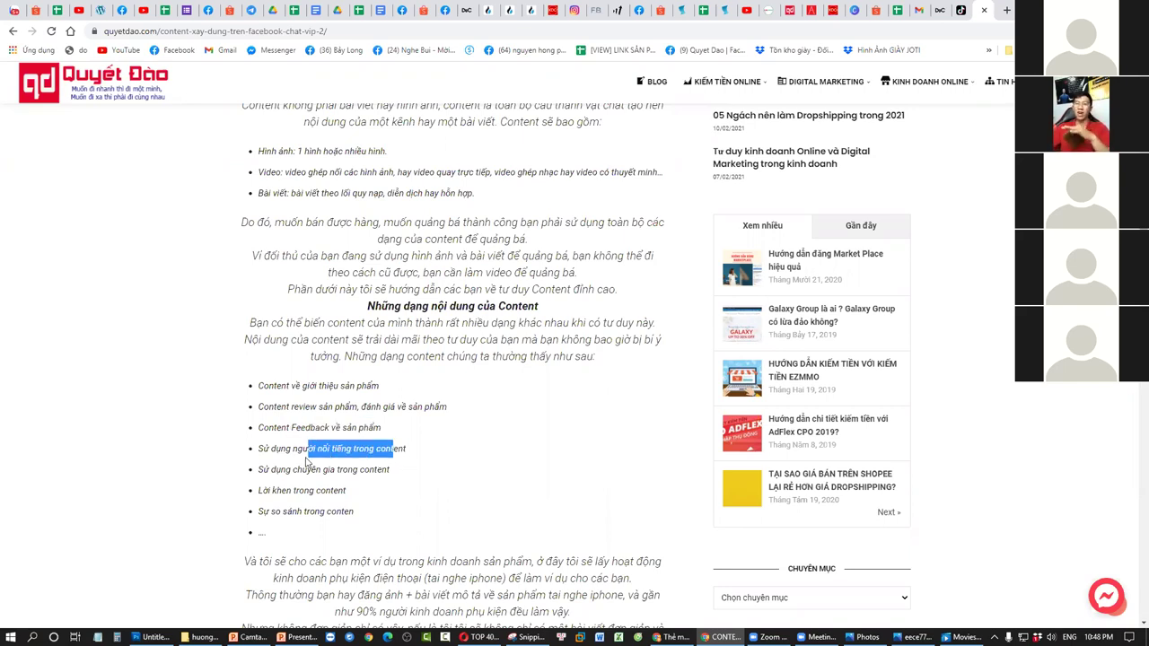
left_click(346, 450)
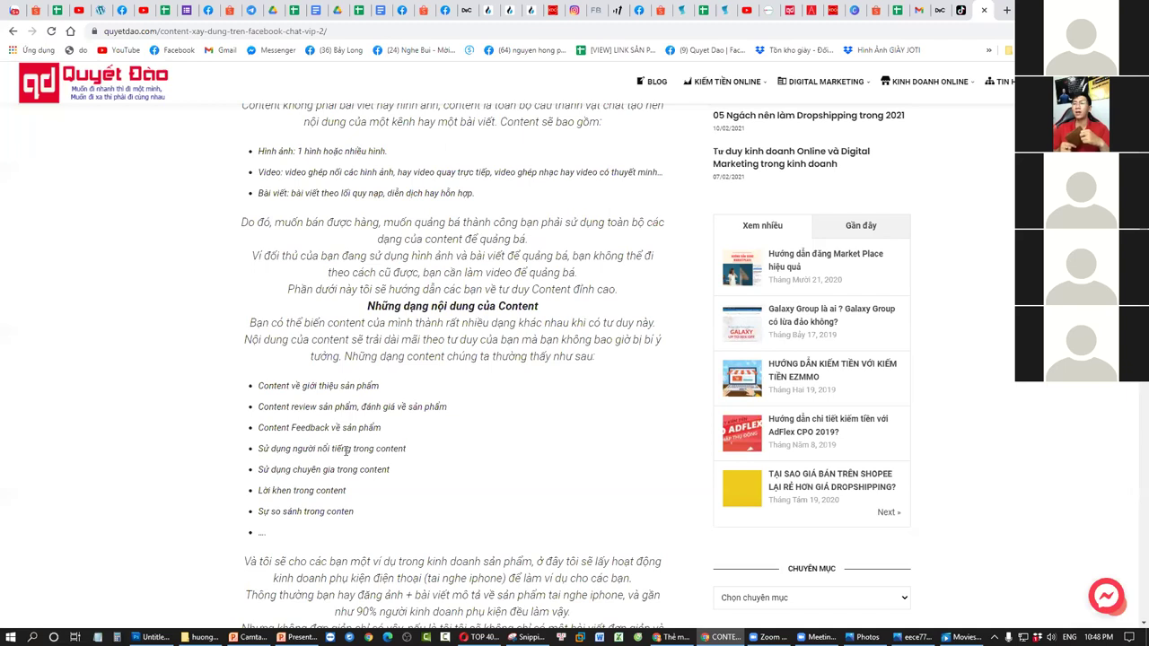
left_click_drag(381, 451, 315, 448)
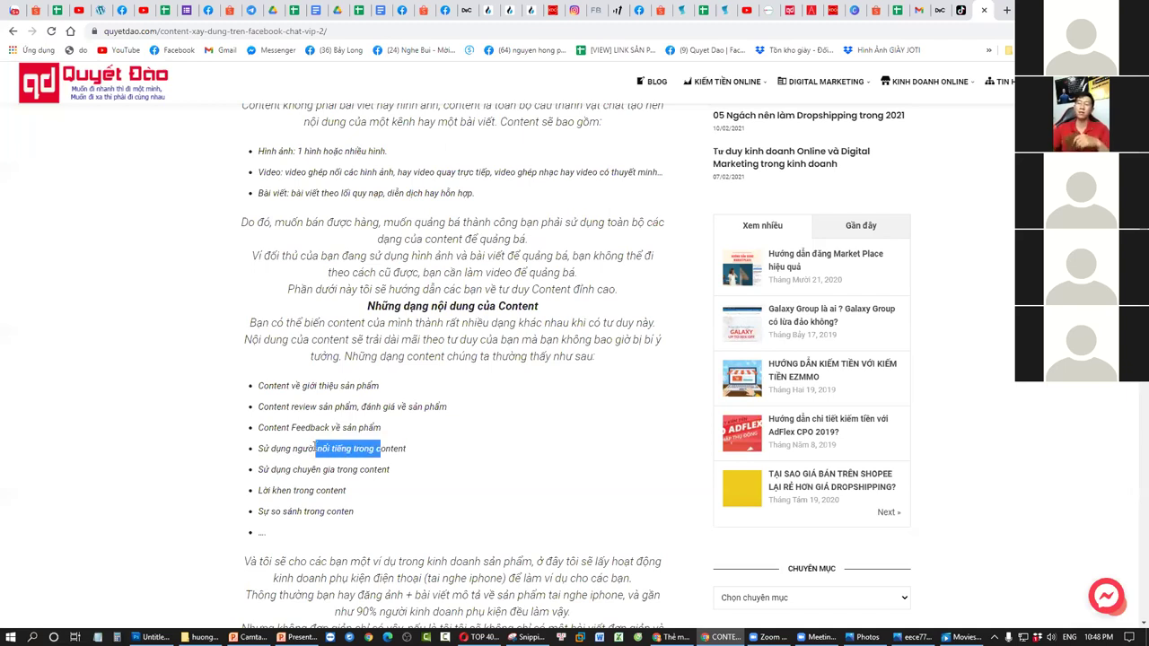
left_click(416, 447)
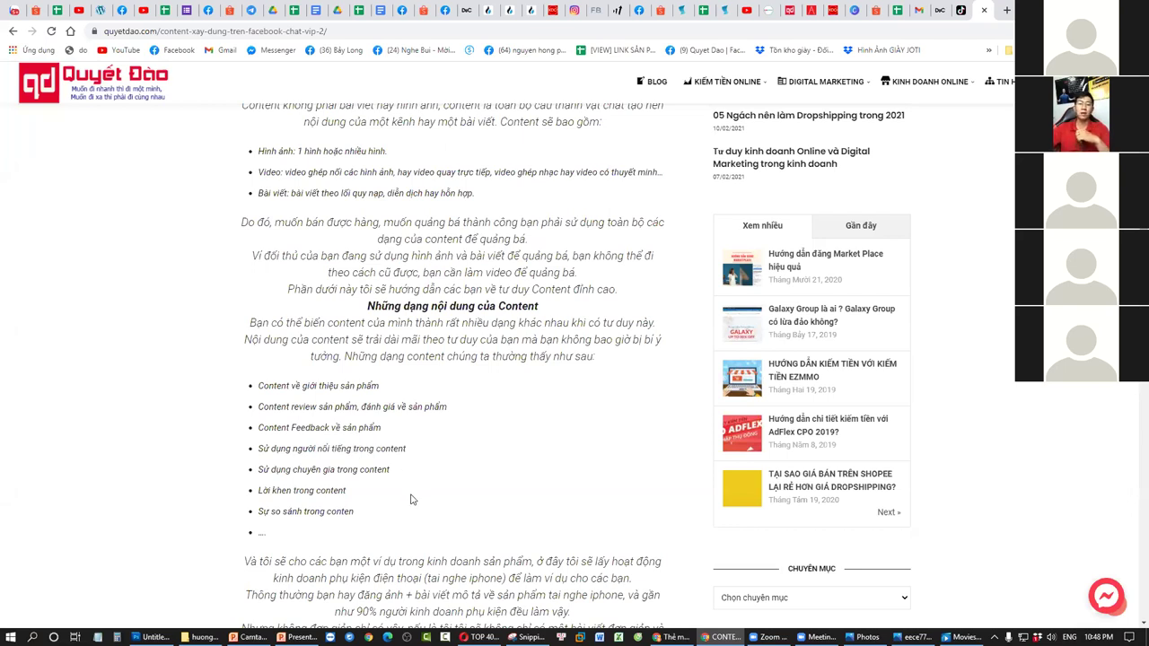
left_click_drag(411, 450, 252, 453)
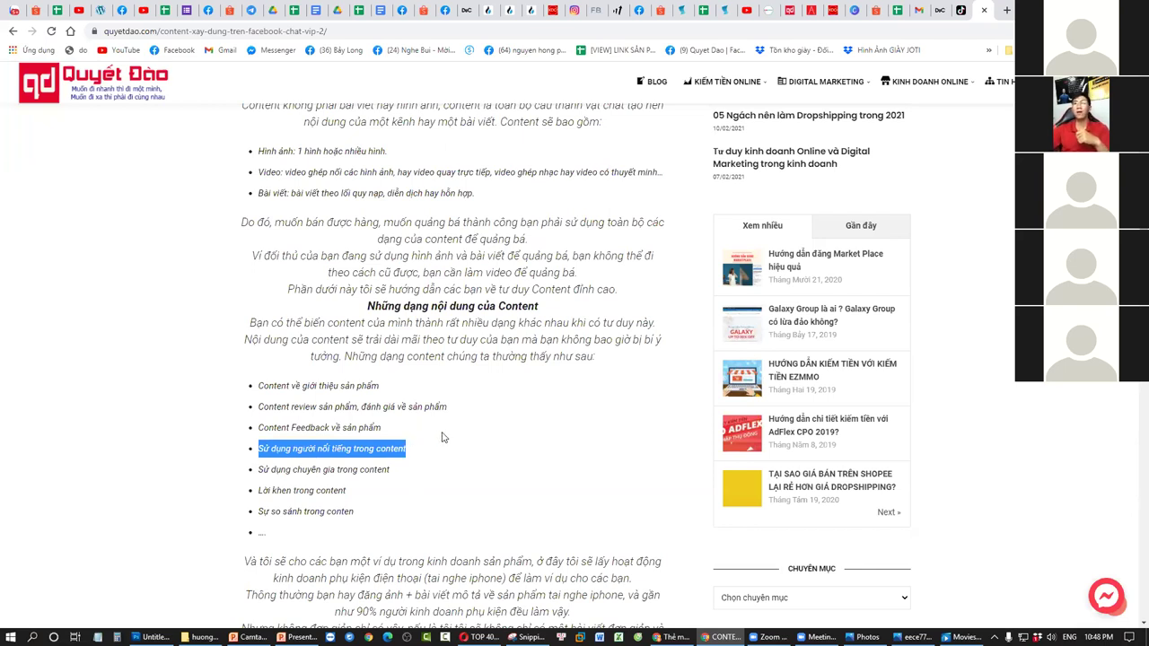
left_click(421, 465)
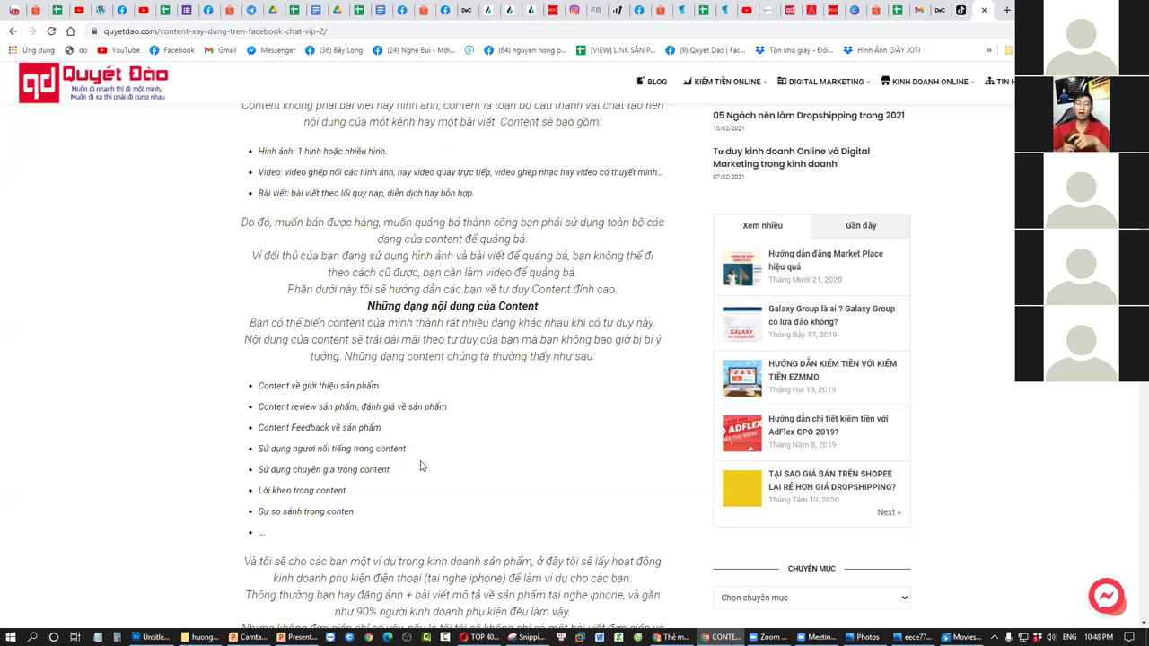
left_click_drag(388, 470, 257, 470)
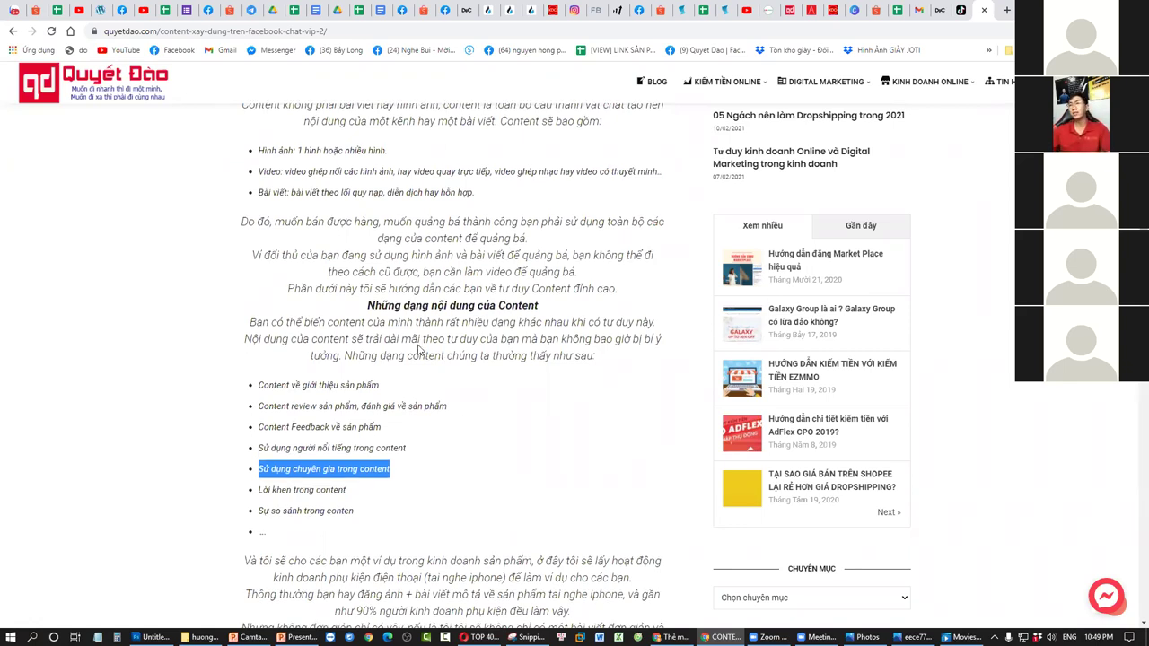
Return to the blog's chat vip search results, look through the listed articles and go to the previous results page.
scroll(423, 347, "up", 6)
left_click(12, 30)
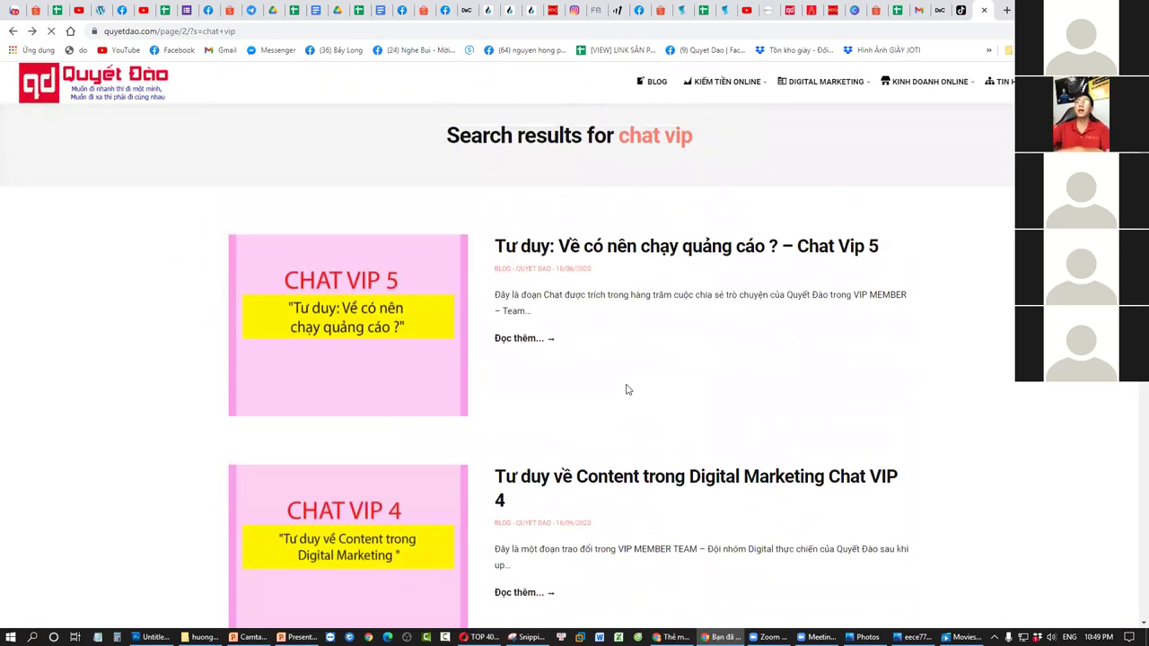
left_click_drag(878, 218, 518, 215)
scroll(706, 379, "down", 2)
left_click_drag(888, 287, 494, 267)
scroll(615, 405, "down", 19)
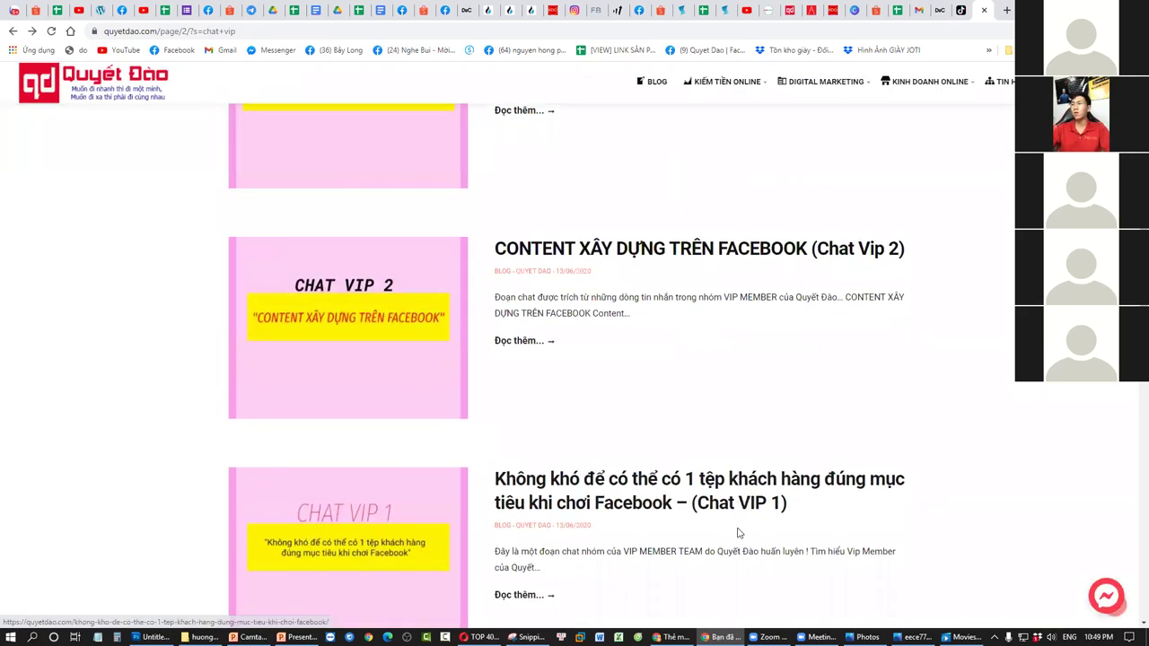
scroll(664, 507, "down", 2)
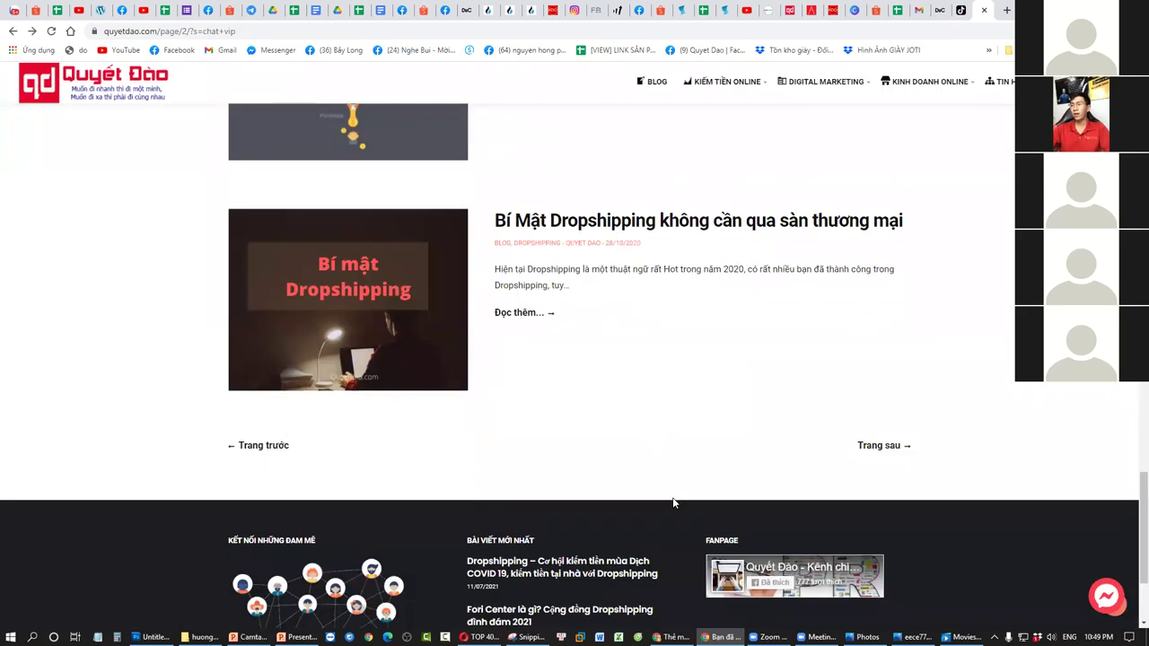
left_click(284, 446)
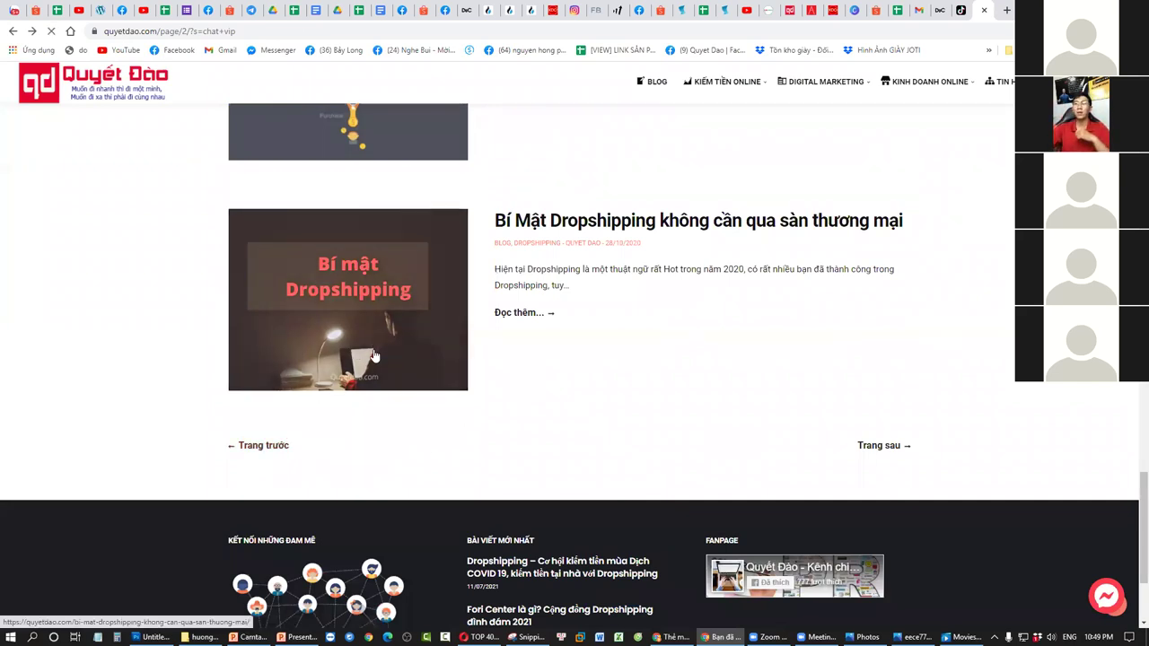